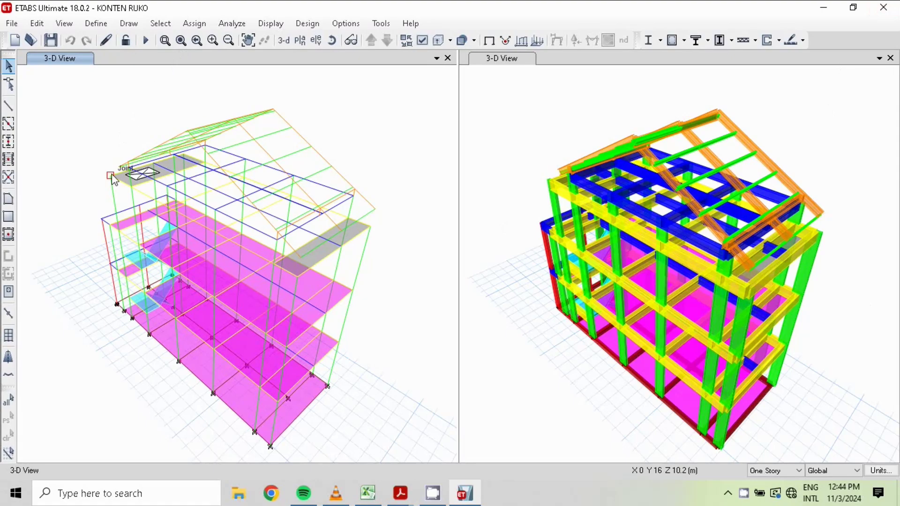
Delete the existing UnifRS function from the response spectrum function definitions.
left_click(97, 27)
mouse_move(118, 227)
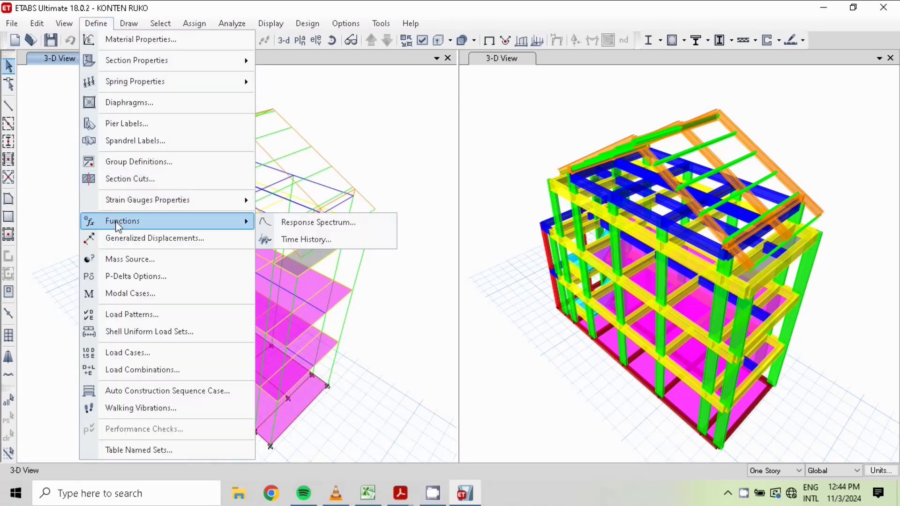
left_click(309, 225)
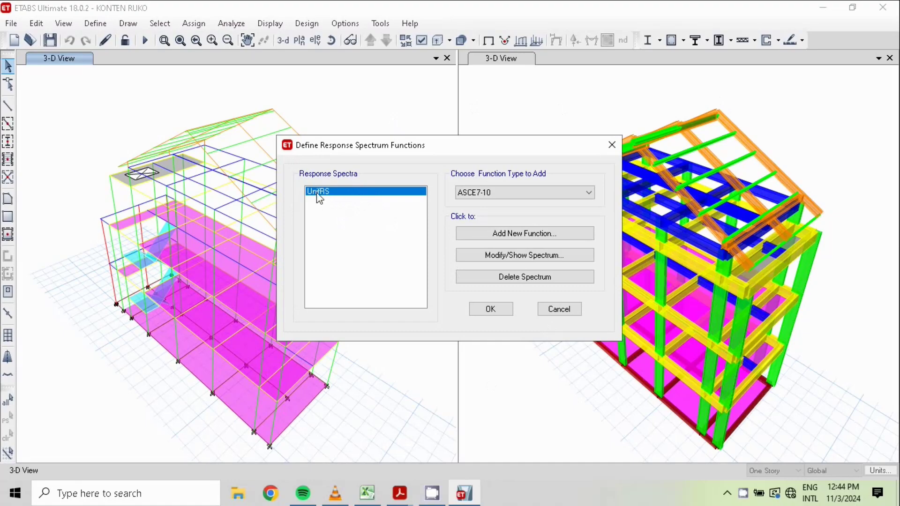
left_click(530, 278)
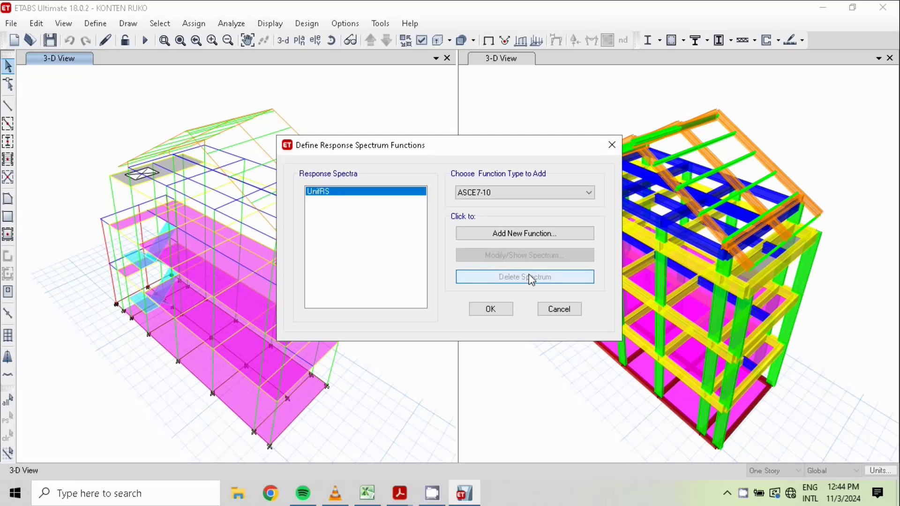
Add a new ASCE7-16 response spectrum function and name it SPEKTRUM PIK.
left_click(512, 196)
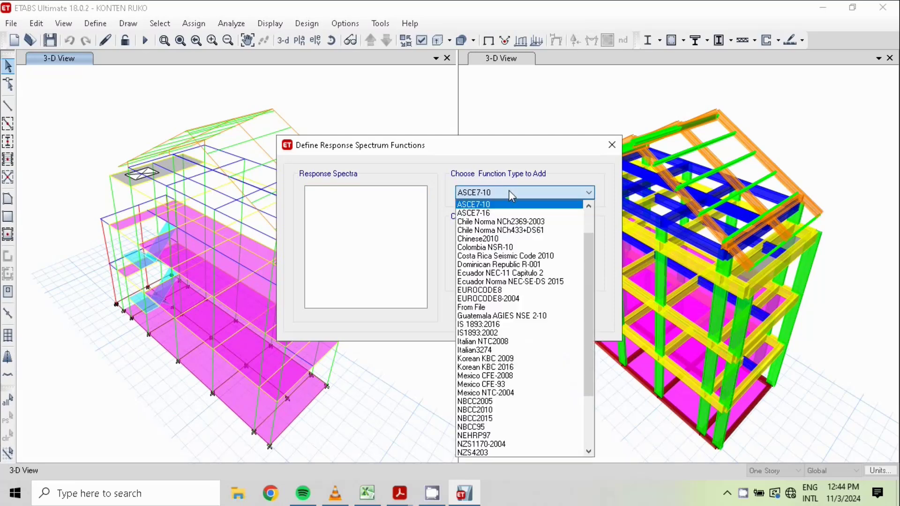
left_click(493, 214)
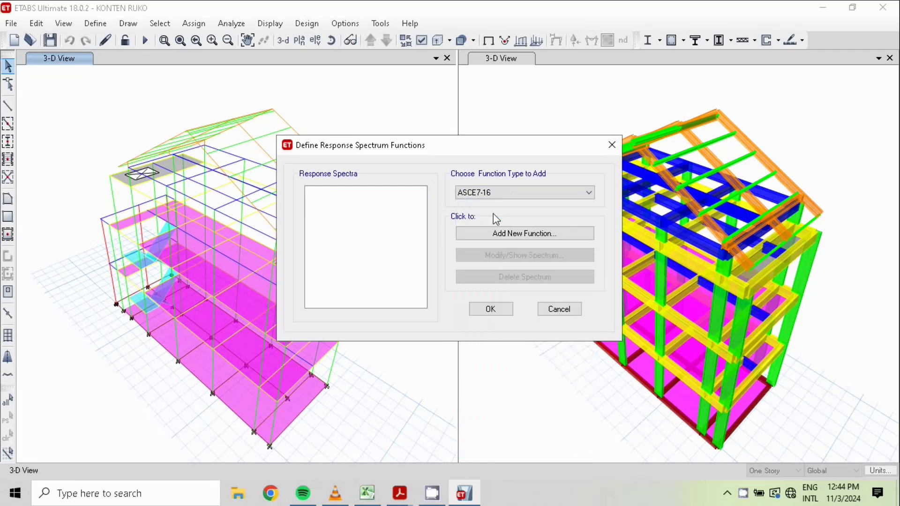
left_click(518, 233)
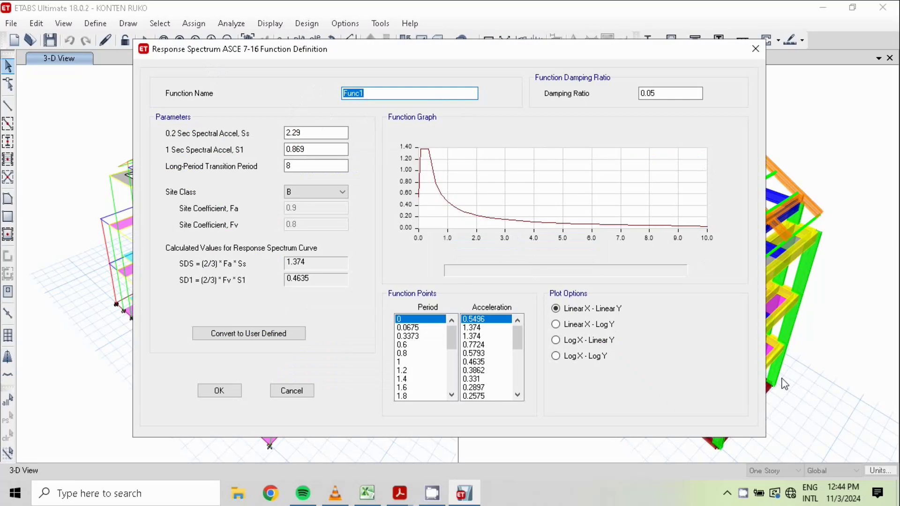
type("SPEKTRUM PIK")
Set the spectral accelerations Ss to 0.76 and S1 to 0.38, taking them from the PERHITUNGAN GEMPA workbook in Excel.
double_click(311, 133)
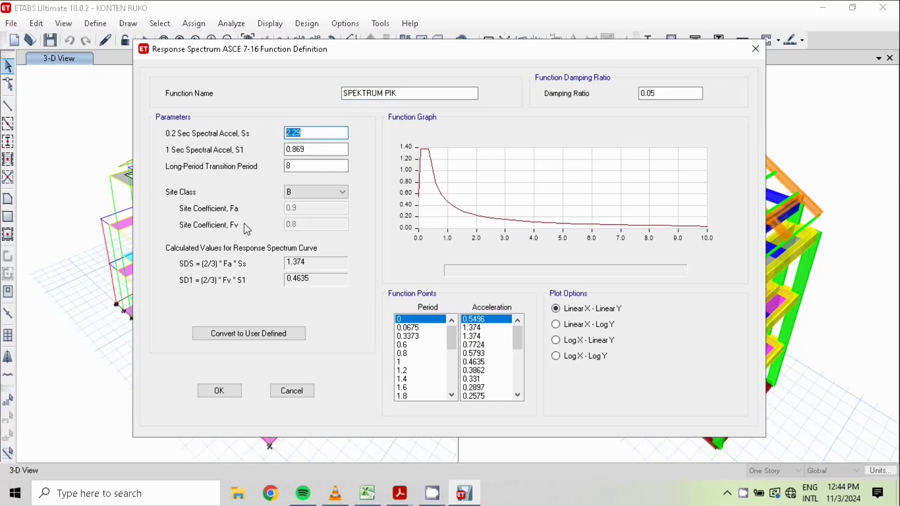
left_click(364, 500)
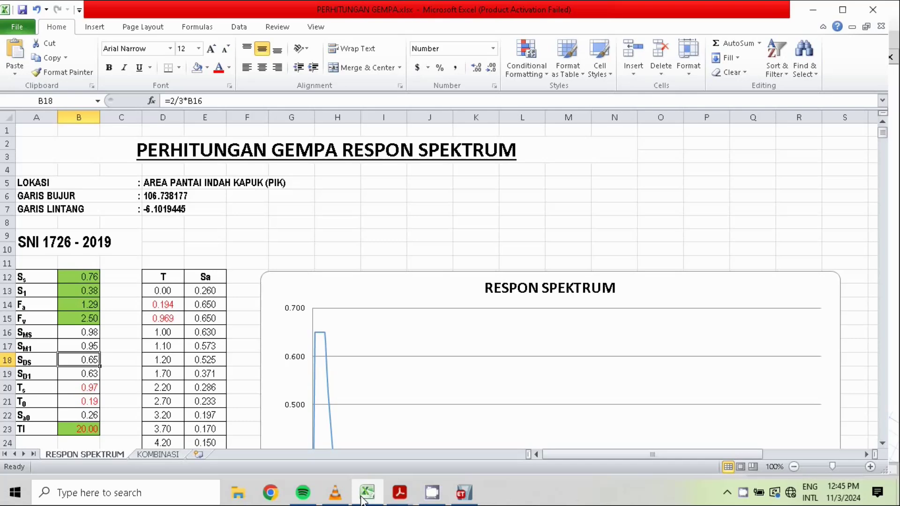
left_click(364, 496)
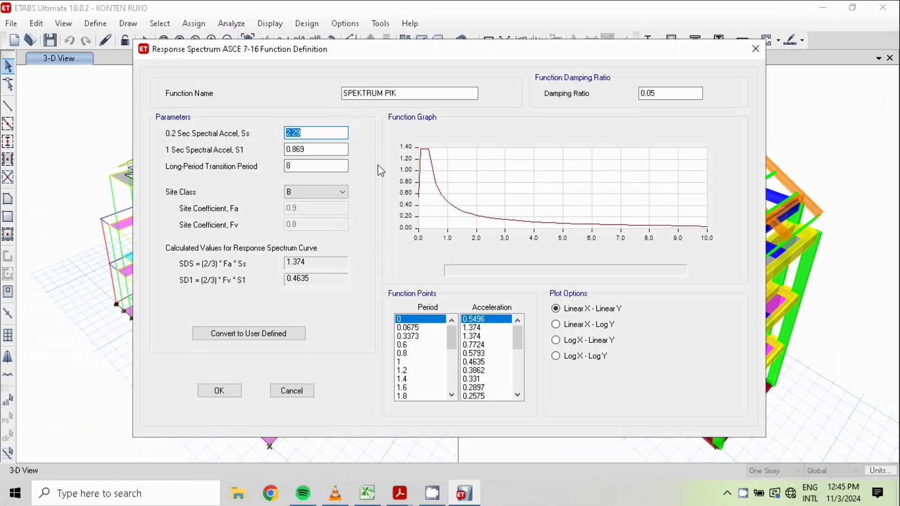
type("0.76")
left_click(317, 153)
double_click(316, 152)
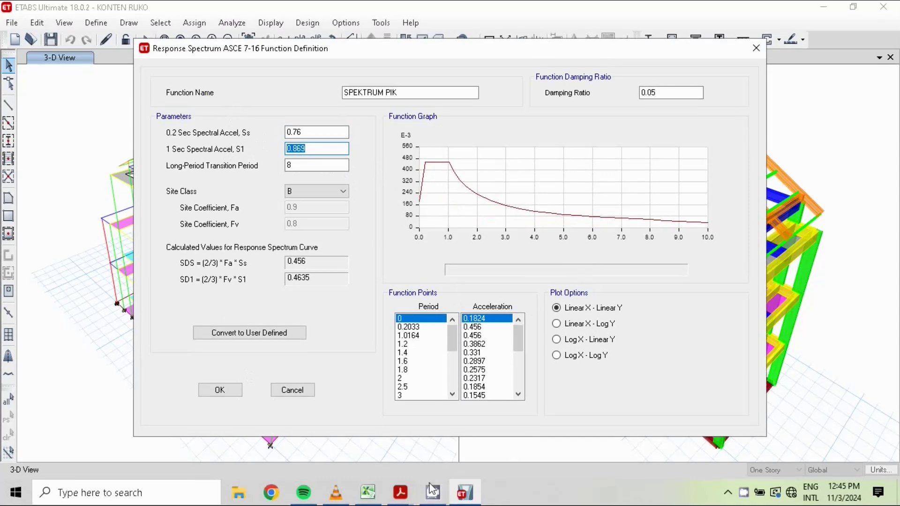
left_click(365, 494)
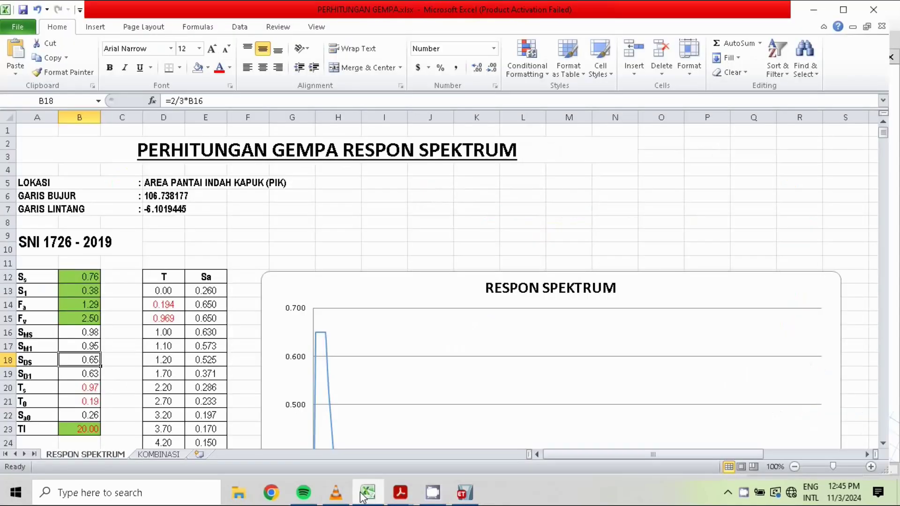
left_click(365, 494)
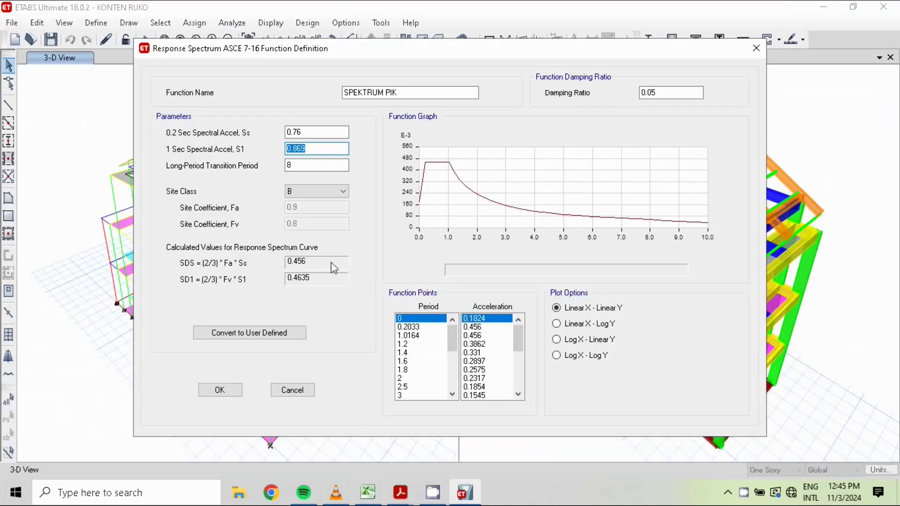
type("0.38")
Set the long-period transition period to 20 as in the Excel sheet, choose site class E, and accept the function definition.
left_click(300, 167)
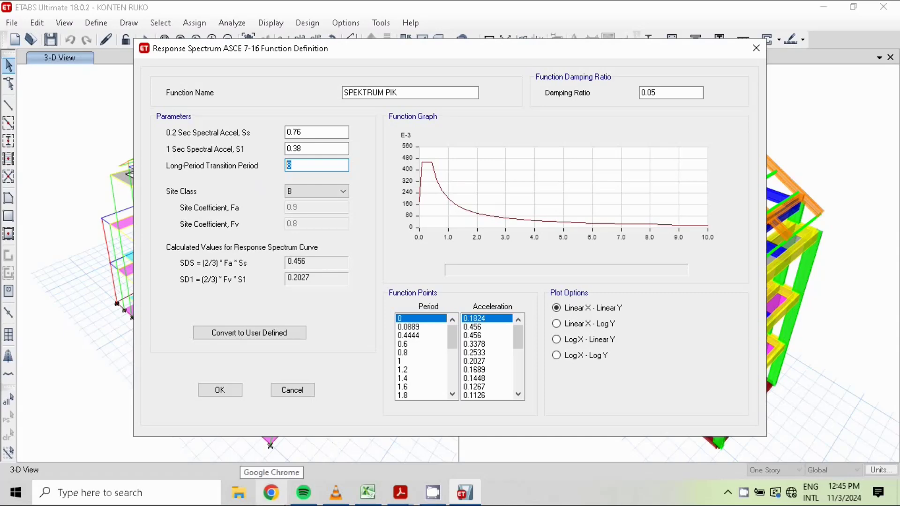
left_click(366, 496)
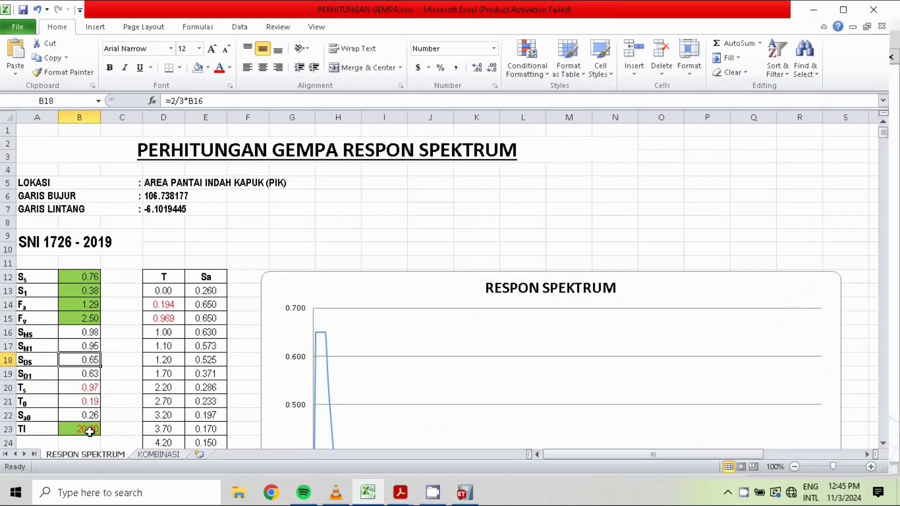
left_click(464, 492)
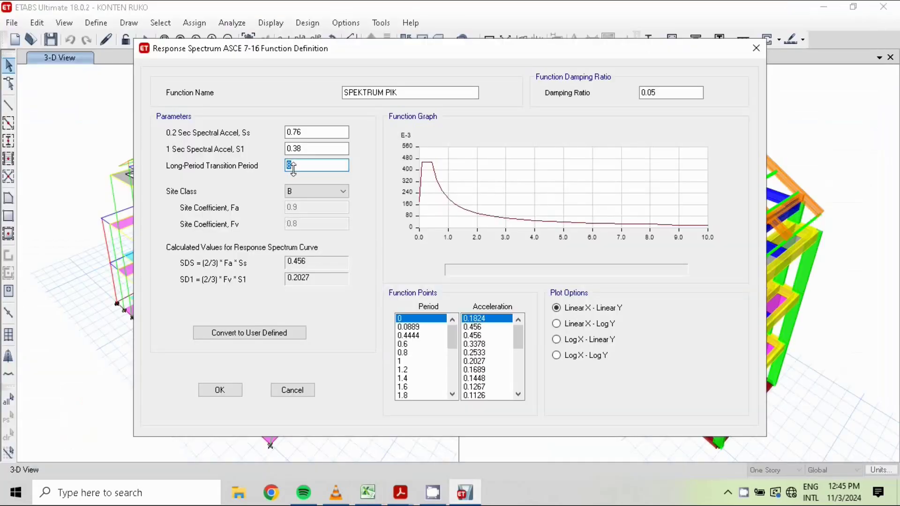
type("20")
left_click(315, 192)
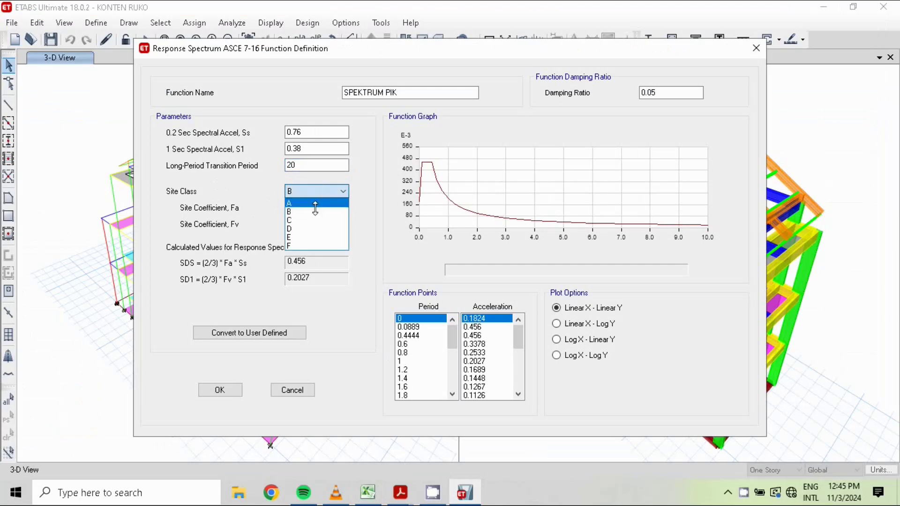
left_click(306, 237)
mouse_move(422, 199)
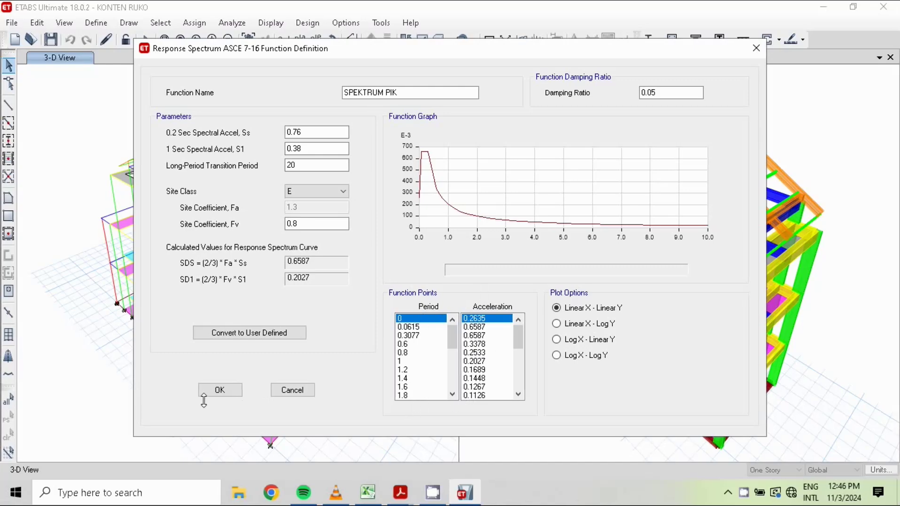
left_click(220, 390)
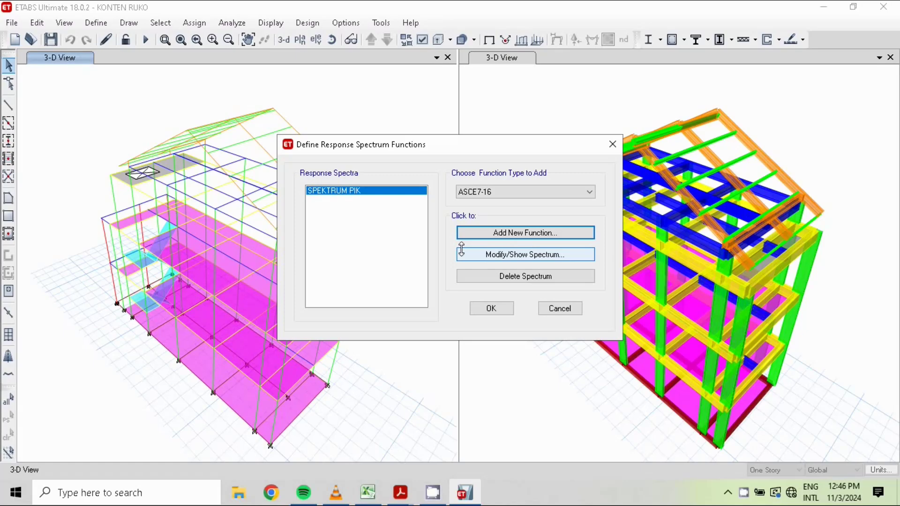
Add a From File response spectrum function named SPEKTRUM PIK FROM FILE and open its data file picker.
left_click(588, 192)
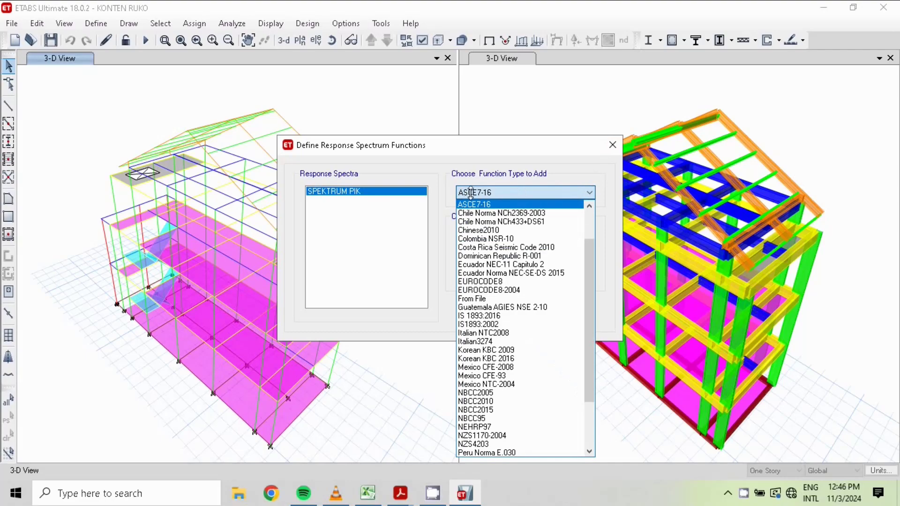
left_click(478, 299)
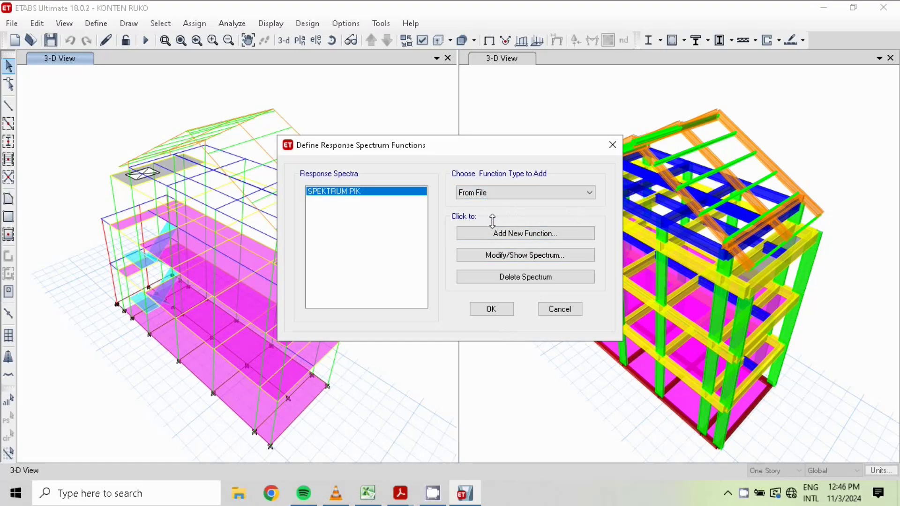
left_click(545, 233)
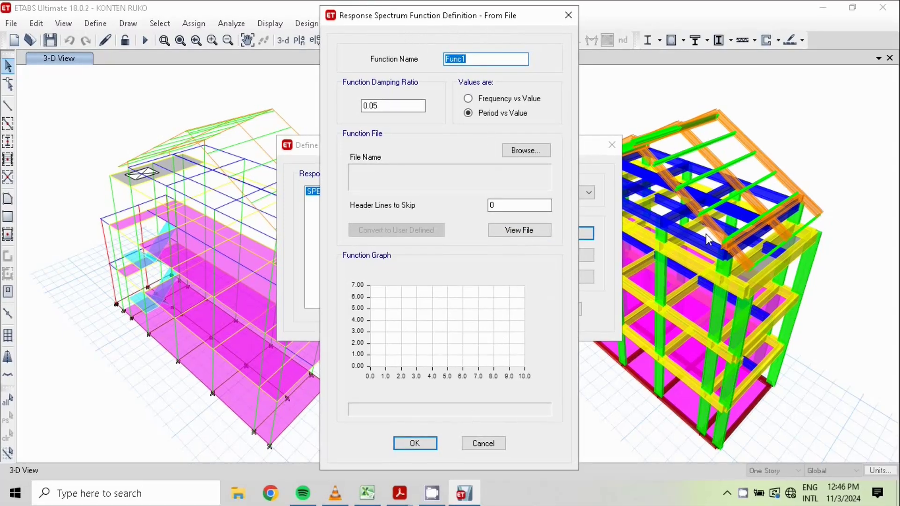
type("SPEKTR")
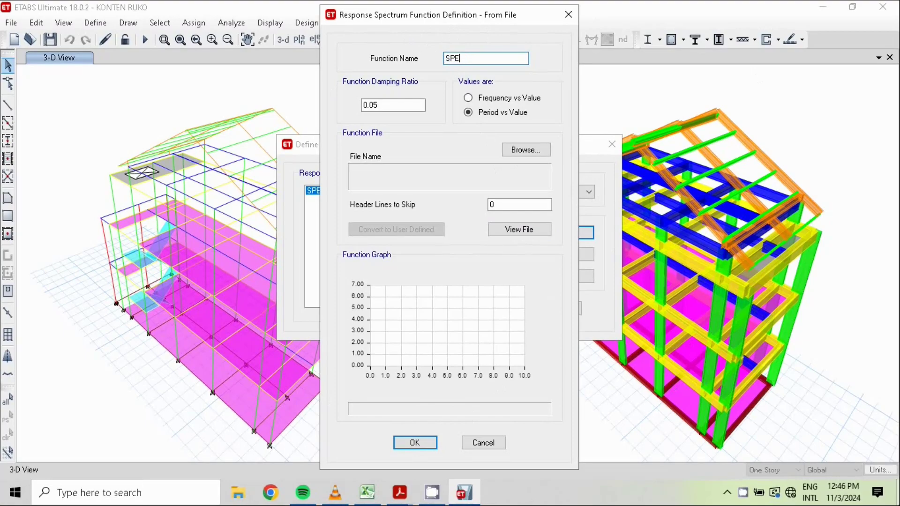
type("UM PIK FROM FILE")
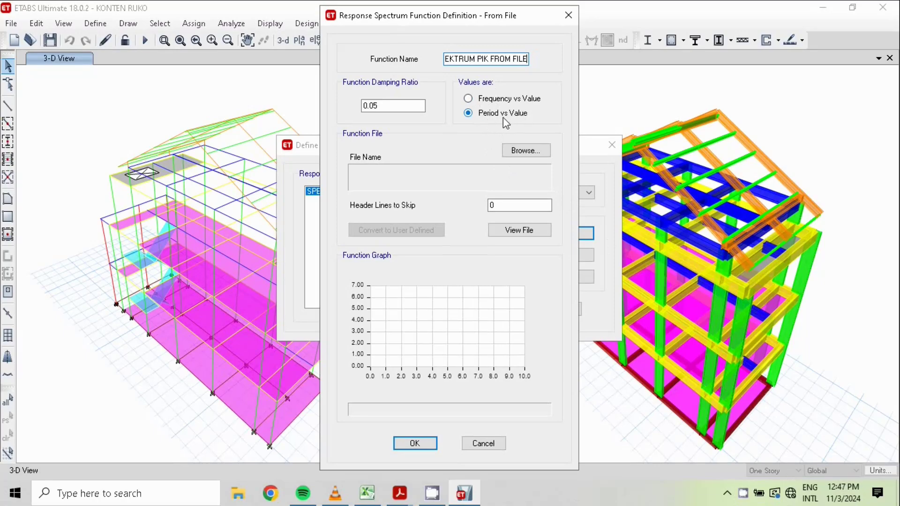
left_click(536, 152)
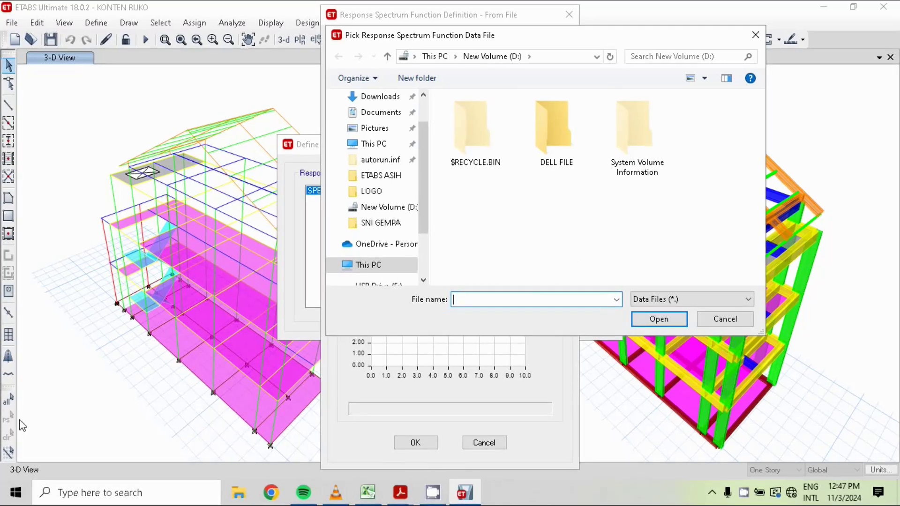
Switch to the PERHITUNGAN GEMPA workbook in Excel and open a blank Notepad document over it.
left_click(371, 498)
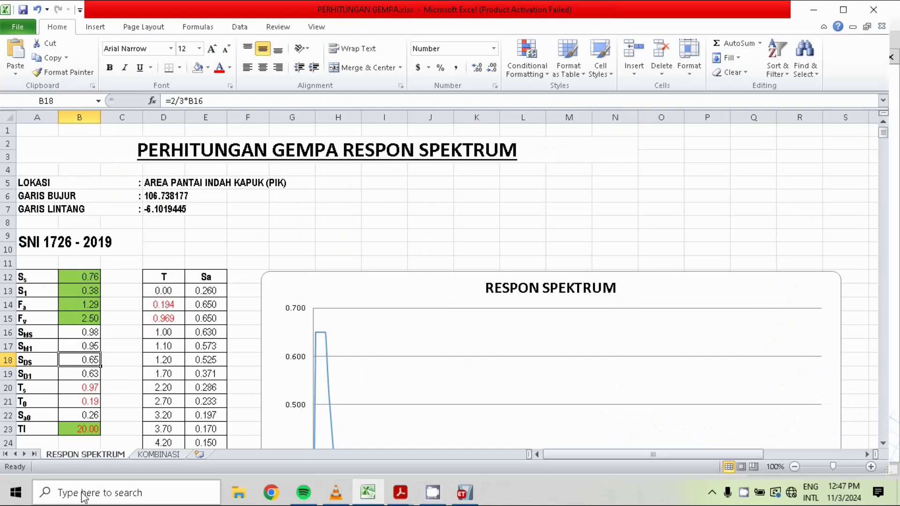
left_click(64, 492)
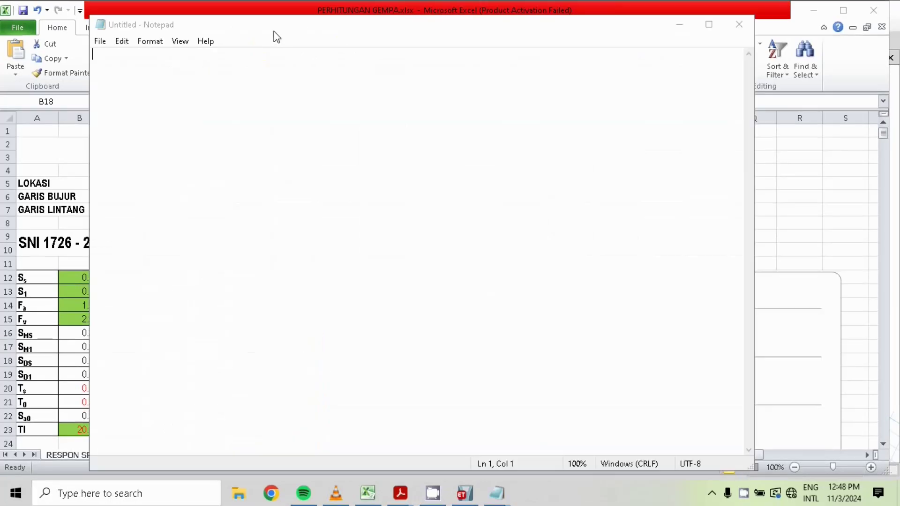
left_click_drag(274, 31, 462, 29)
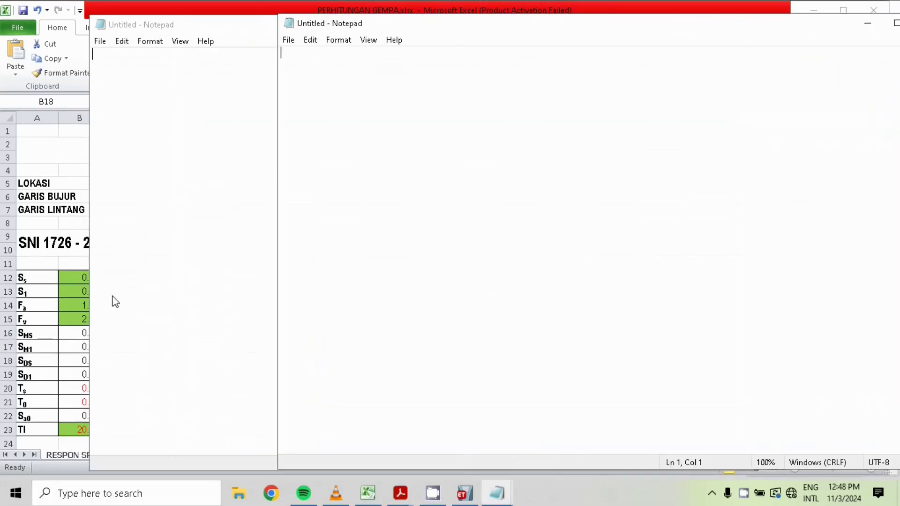
Copy all T and Sa values (D13:E42) from the RESPON SPEKTRUM sheet in Excel.
left_click(41, 138)
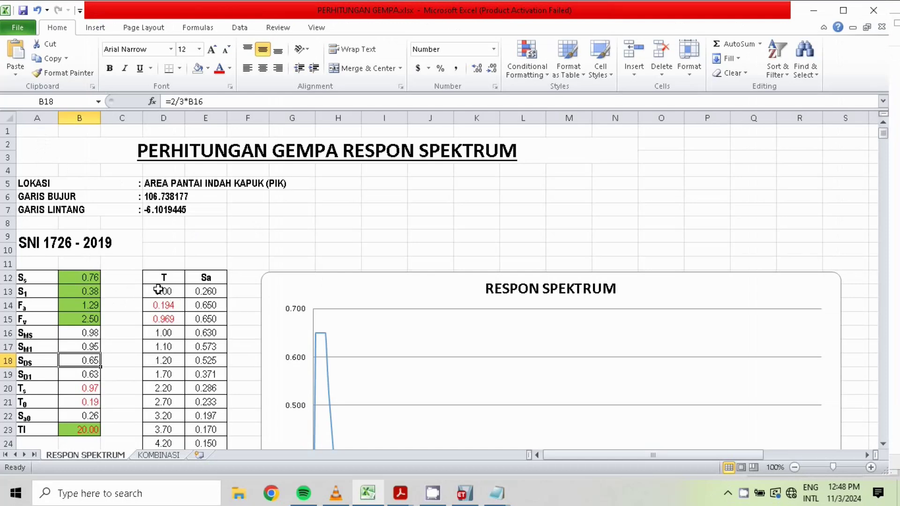
left_click_drag(157, 290, 219, 415)
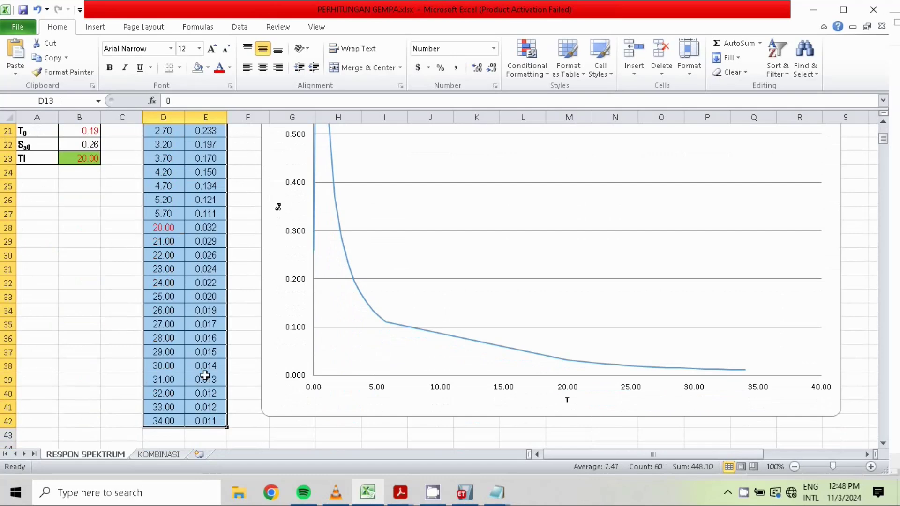
left_click(49, 60)
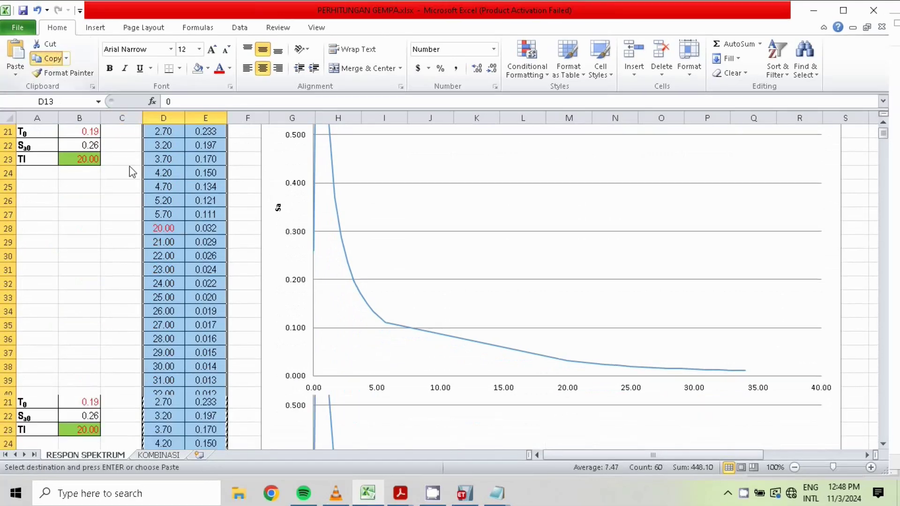
scroll(438, 259, "up", 7)
Switch to the blank Notepad document and paste the copied T and Sa values into it.
left_click(497, 493)
left_click(531, 425)
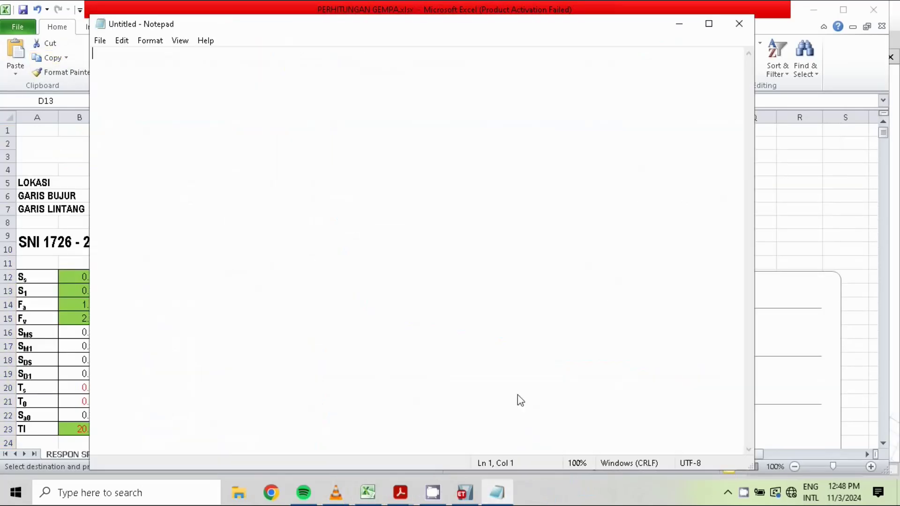
right_click(108, 58)
left_click(153, 113)
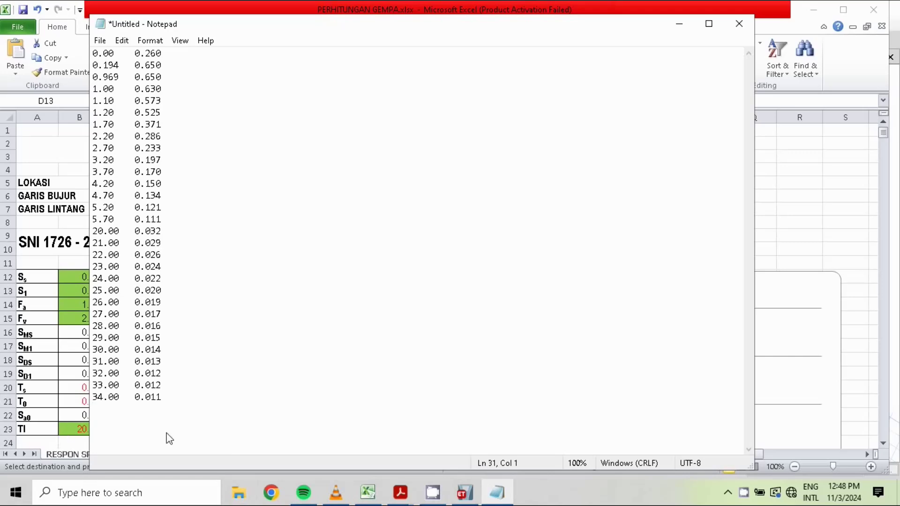
Save the pasted spectrum values as the text document D:\SPEKTRUM PIK FF and close Notepad.
left_click(101, 42)
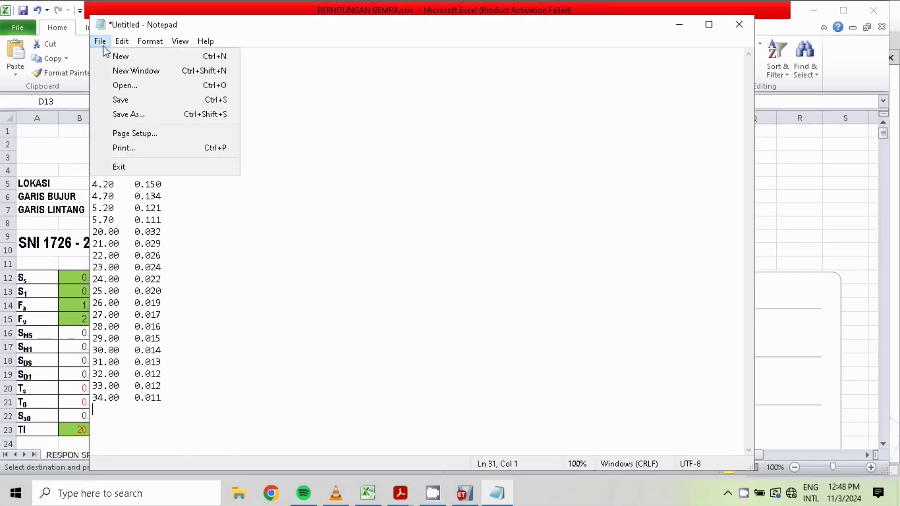
left_click(128, 100)
type("D:\\")
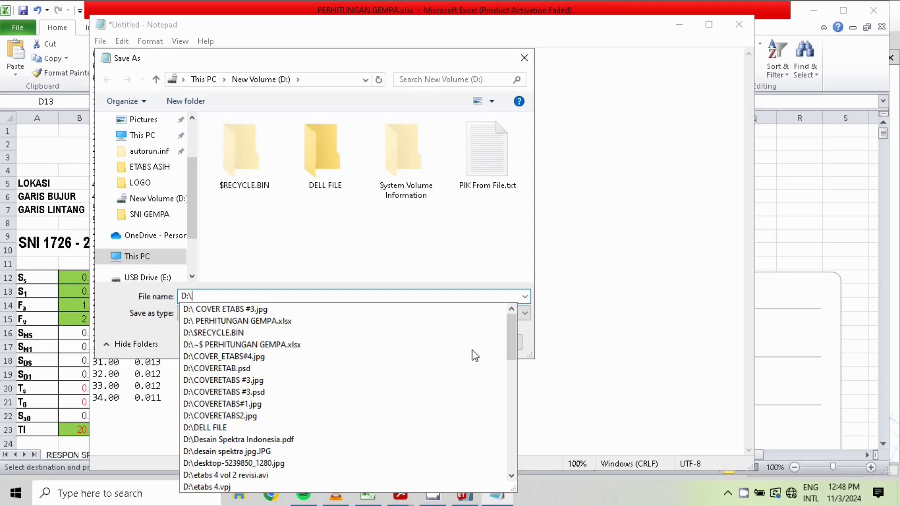
type("S")
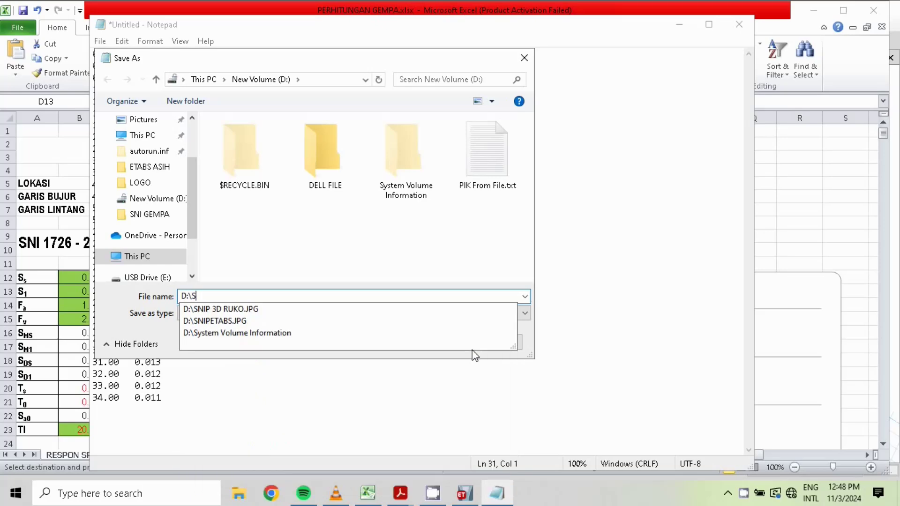
type("PEK")
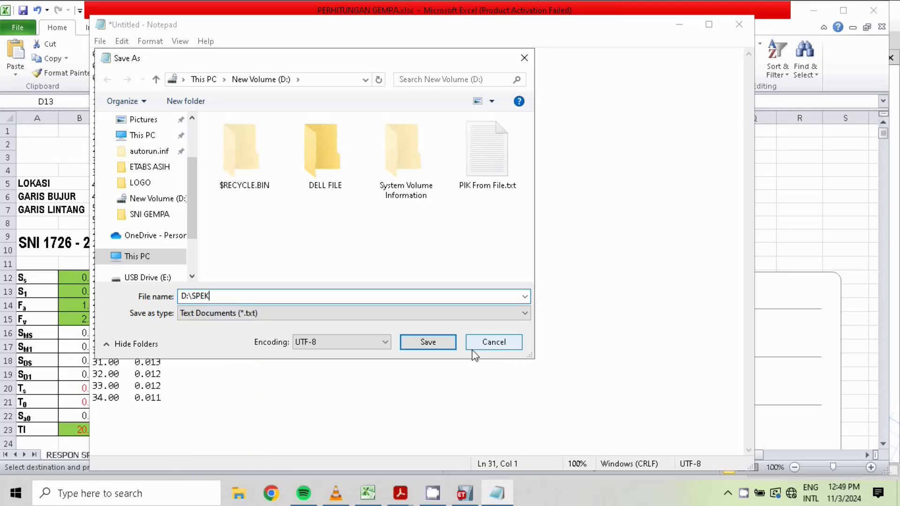
type("TRUM PIK FF")
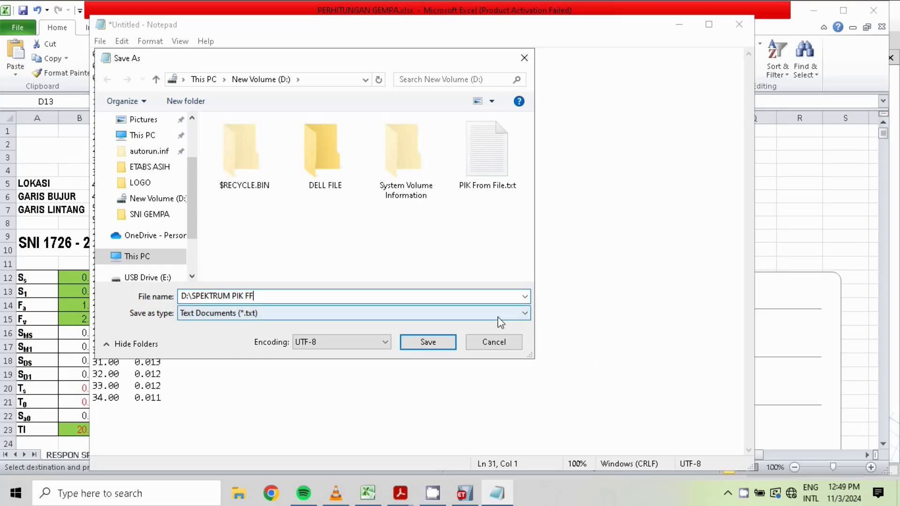
left_click(437, 343)
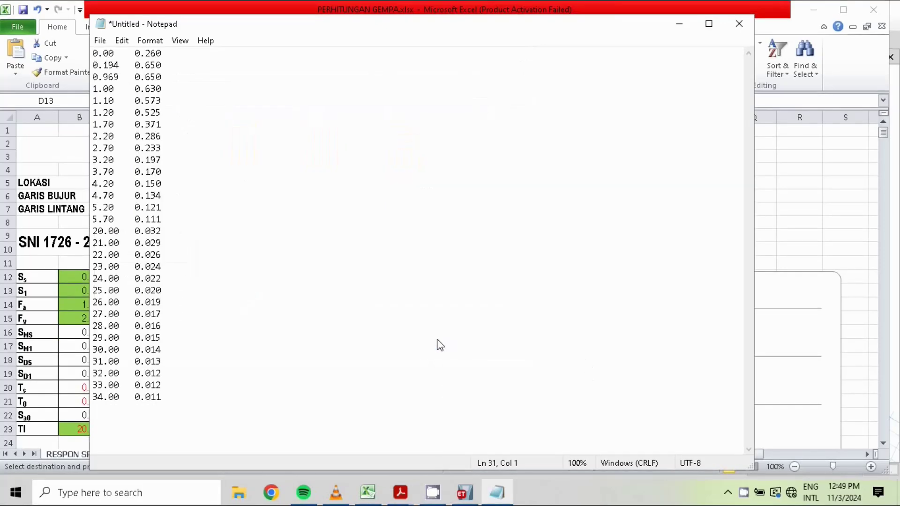
key("alt+F4")
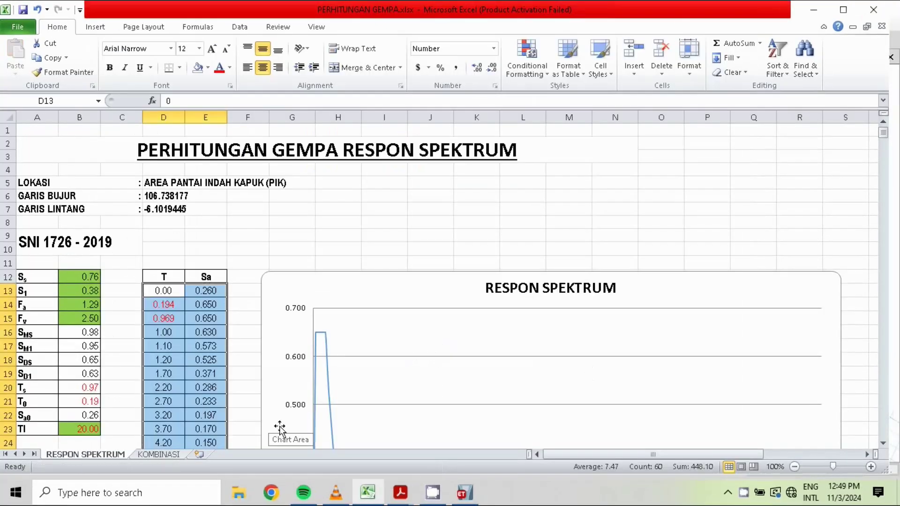
Switch to ETABS, load SPEKTRUM PIK FF.txt from drive D: as the function's data file, and accept the response spectrum function definitions.
left_click(464, 493)
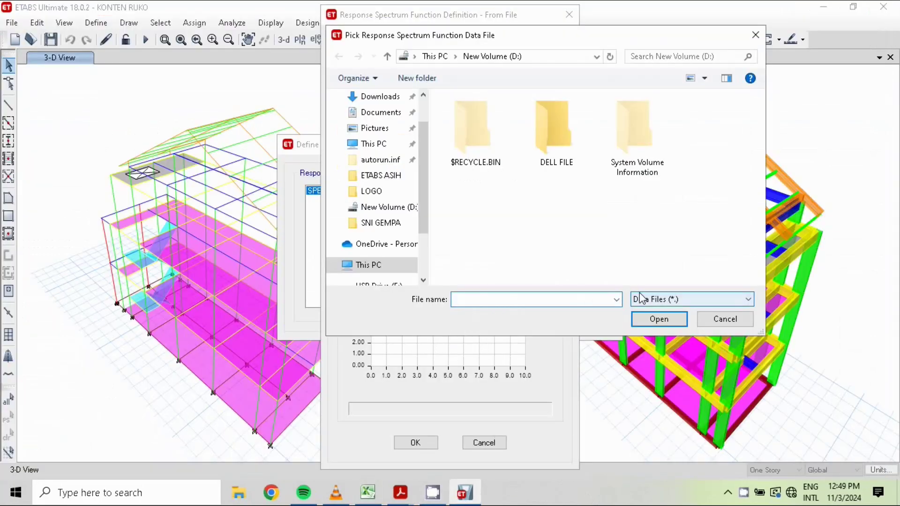
left_click(399, 217)
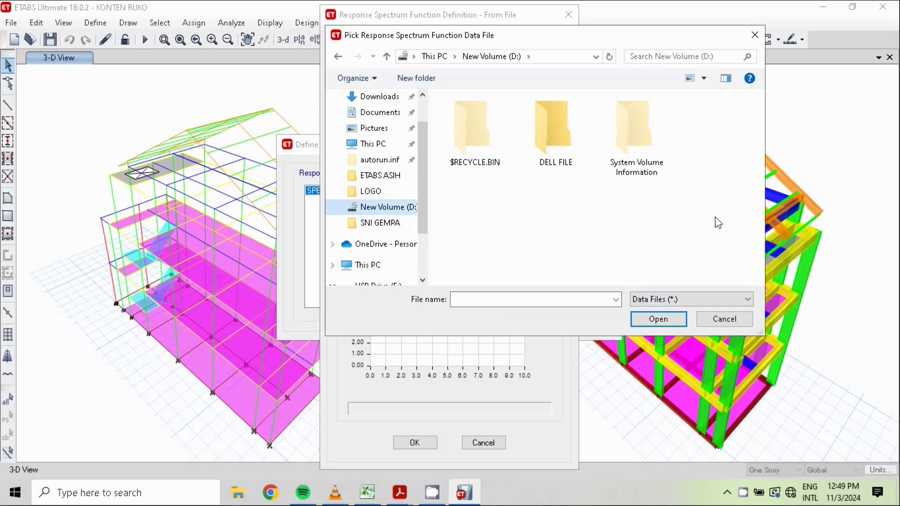
left_click(746, 299)
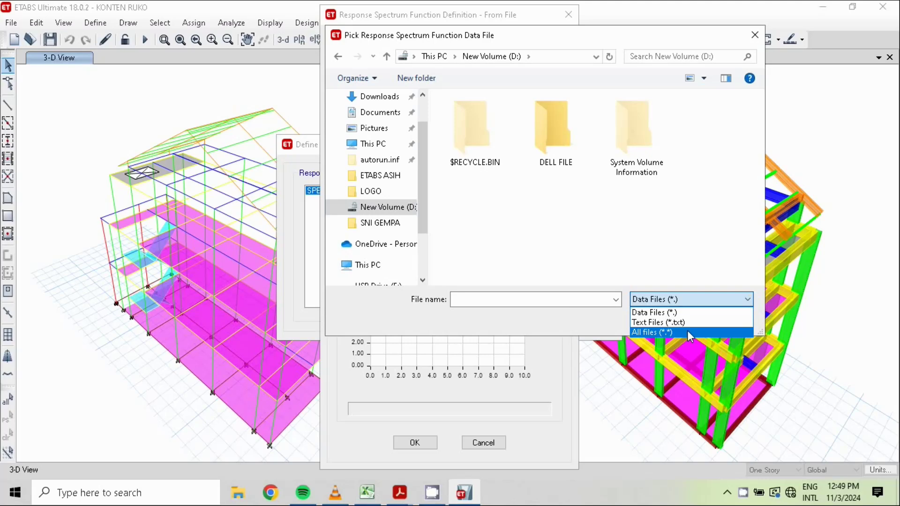
left_click(640, 332)
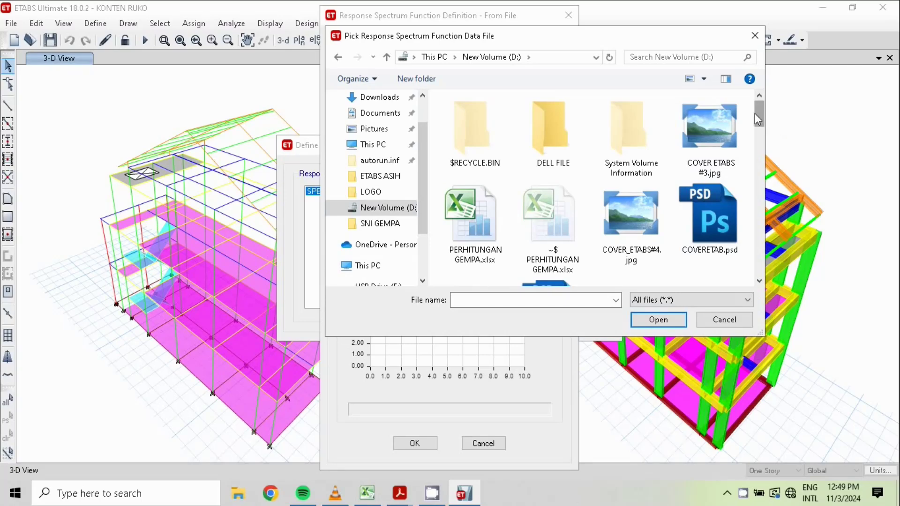
left_click_drag(761, 114, 737, 254)
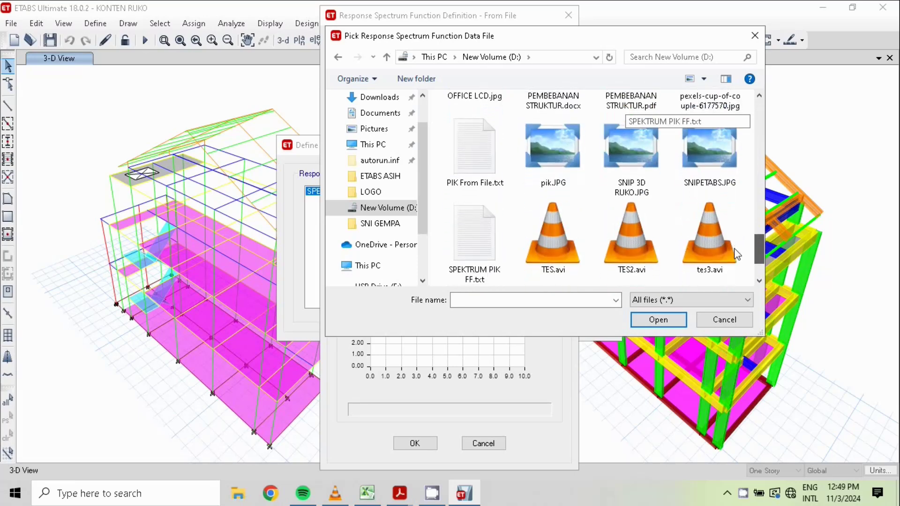
left_click(487, 262)
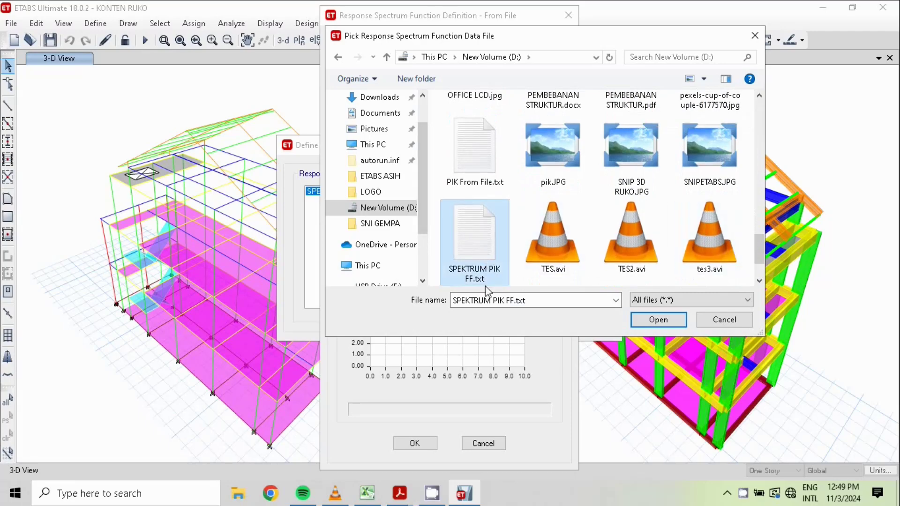
left_click(658, 321)
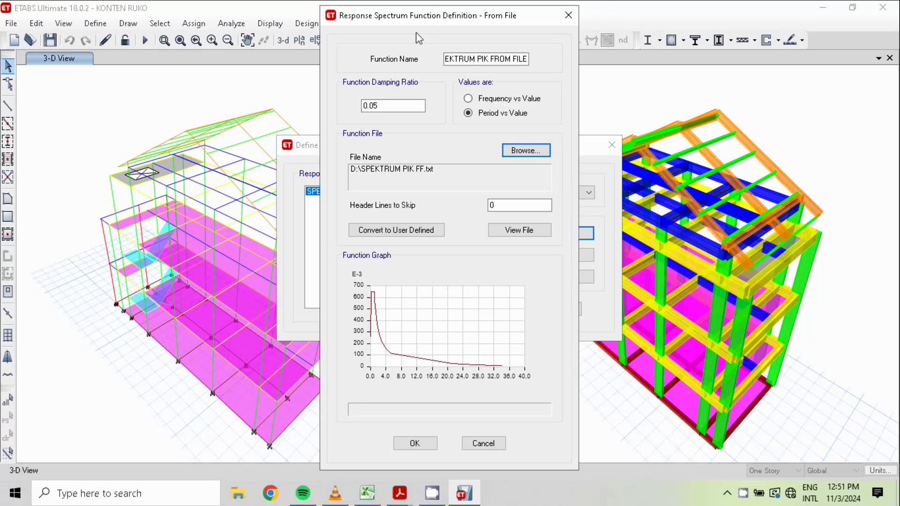
left_click(415, 444)
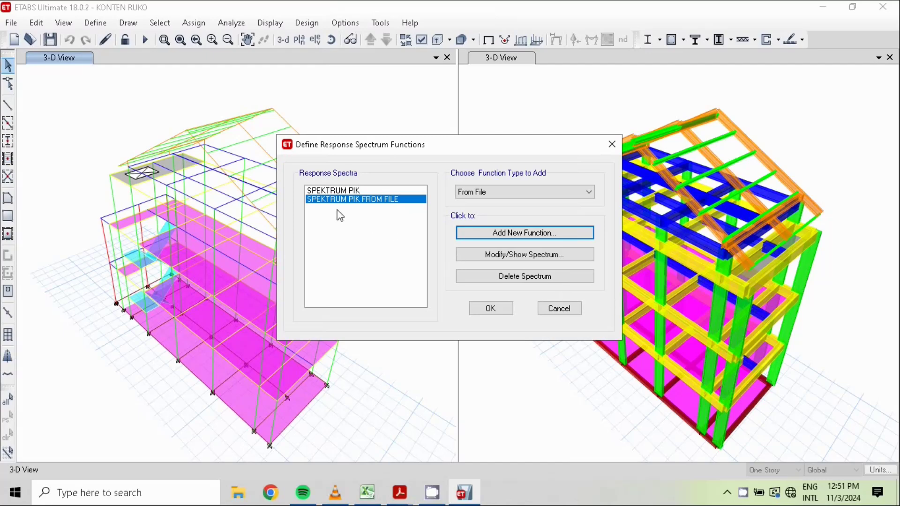
left_click(490, 308)
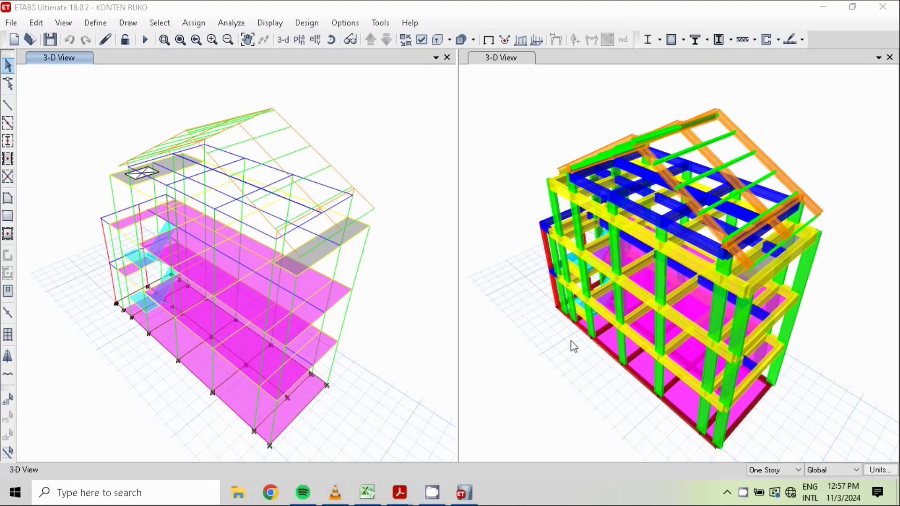
Open the load case definitions and start a new Linear Static load case named DL.
left_click(99, 26)
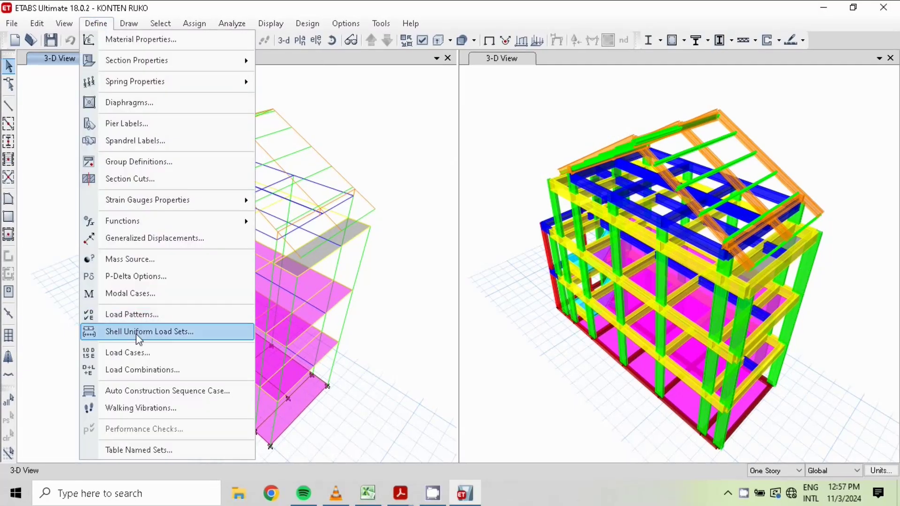
left_click(141, 353)
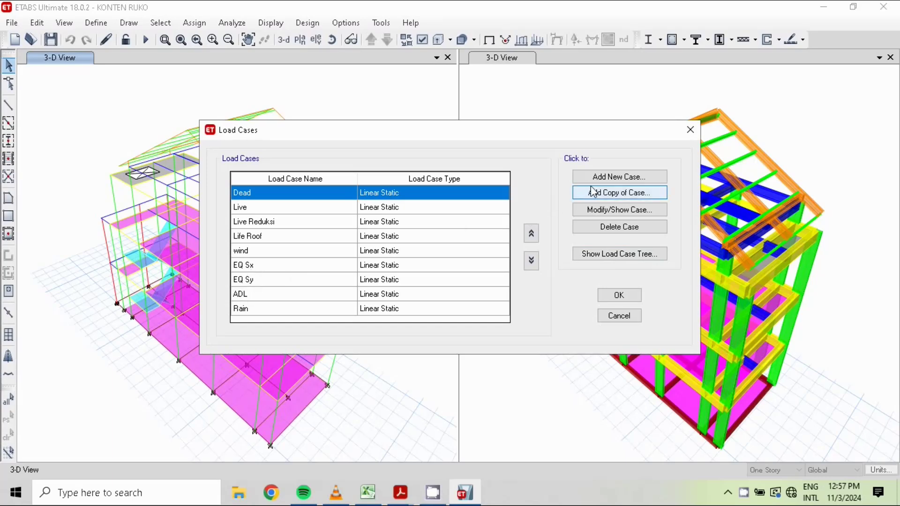
left_click(631, 179)
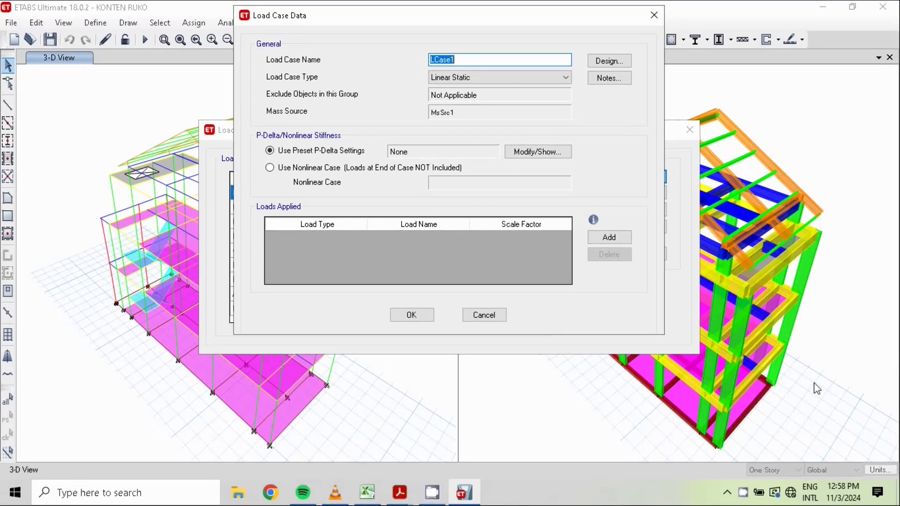
left_click(496, 320)
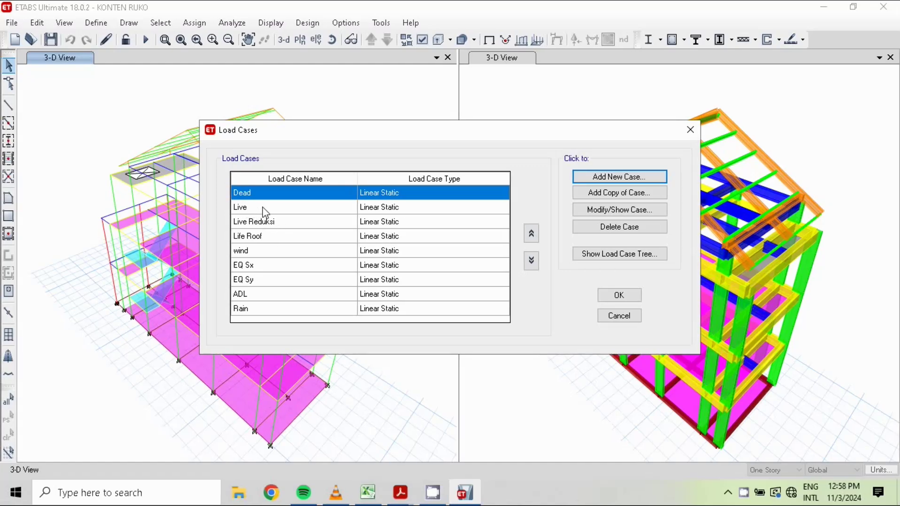
left_click(625, 179)
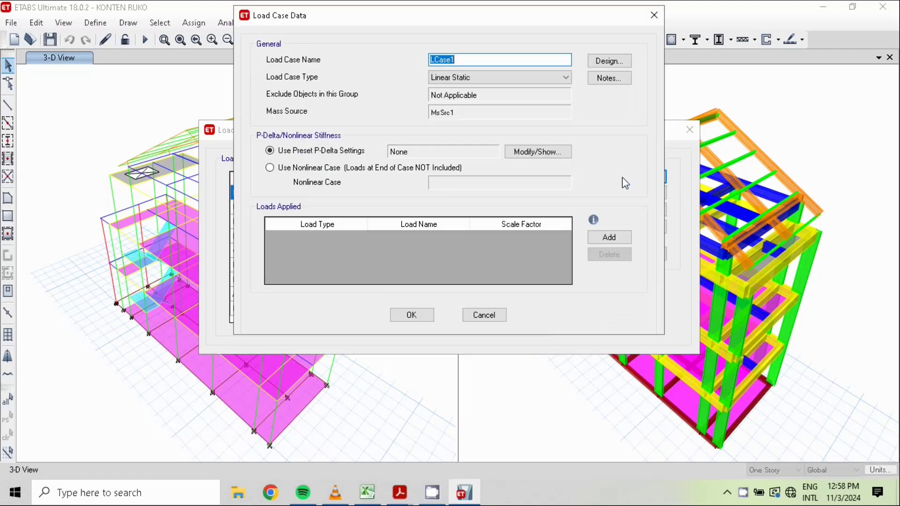
type("d")
key("BackSpace")
type("DL")
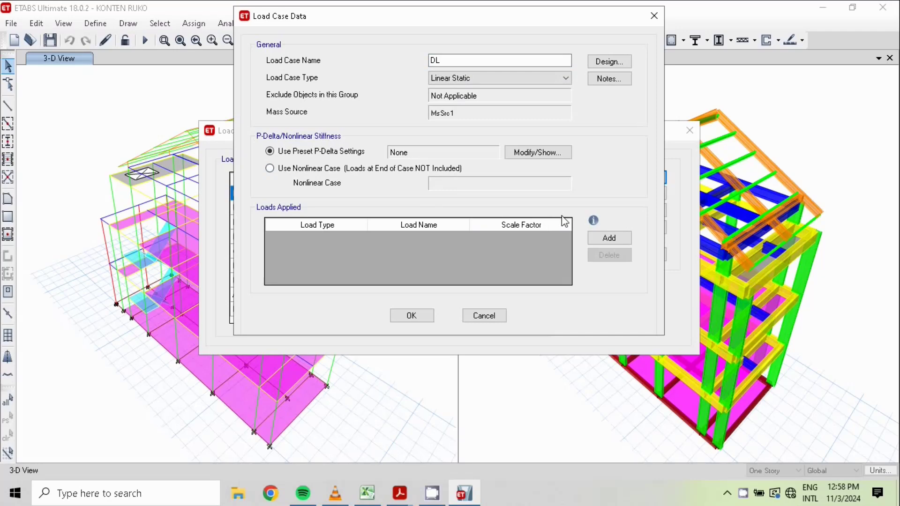
Apply the Dead and ADL load patterns to the DL case with scale factor 1 each and accept the case.
left_click(622, 239)
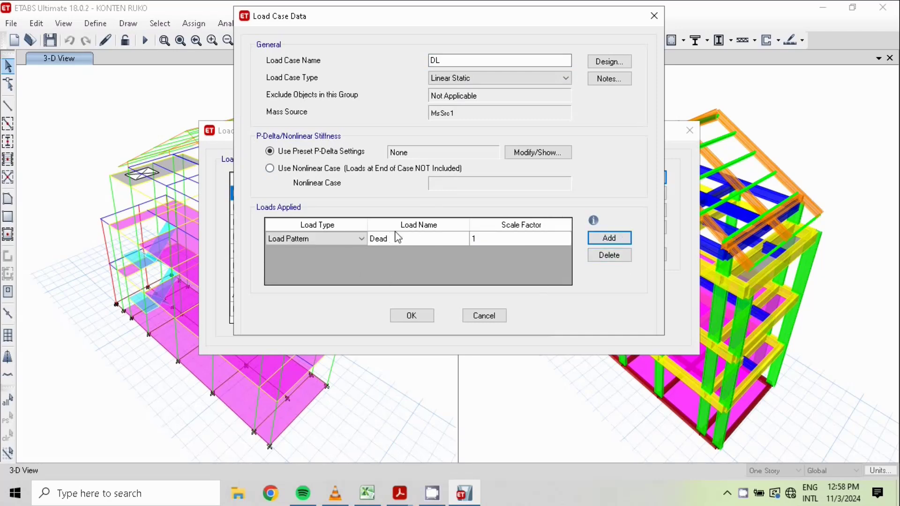
left_click(361, 239)
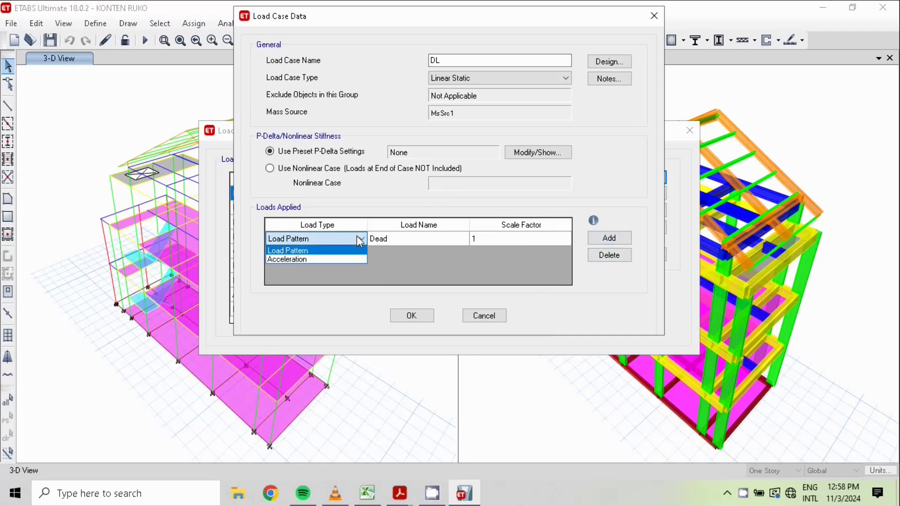
left_click(364, 237)
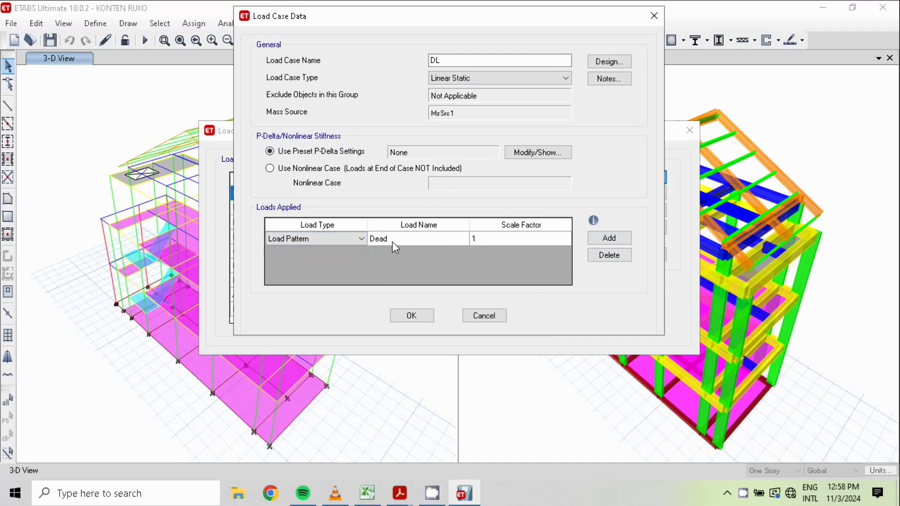
left_click(609, 239)
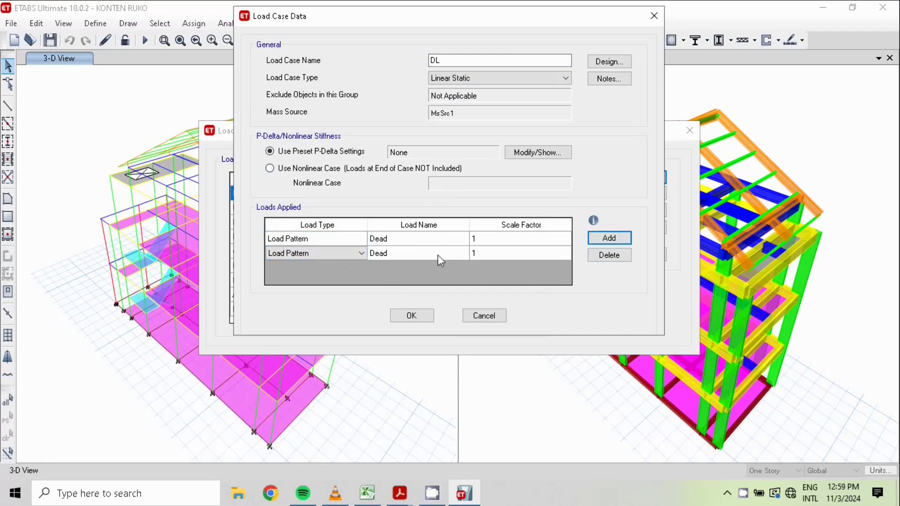
left_click(448, 254)
left_click(456, 253)
left_click(463, 253)
left_click(428, 263)
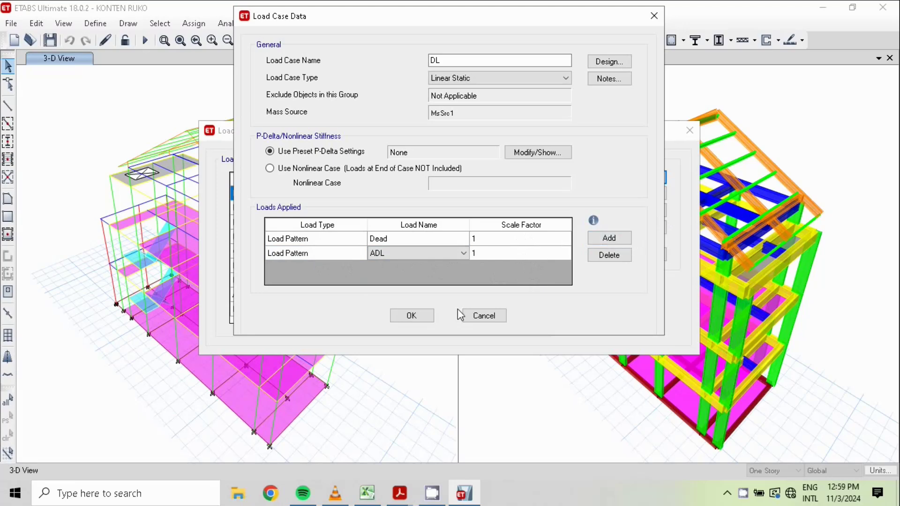
left_click(411, 315)
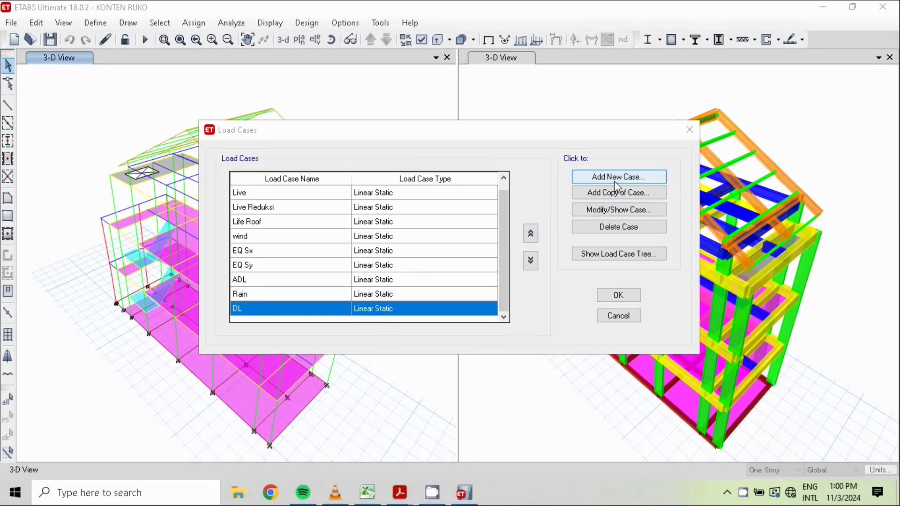
Start a new Linear Static load case named LL and apply the Live Non Reduksi load pattern with scale factor 1.
left_click(598, 180)
left_click(598, 180)
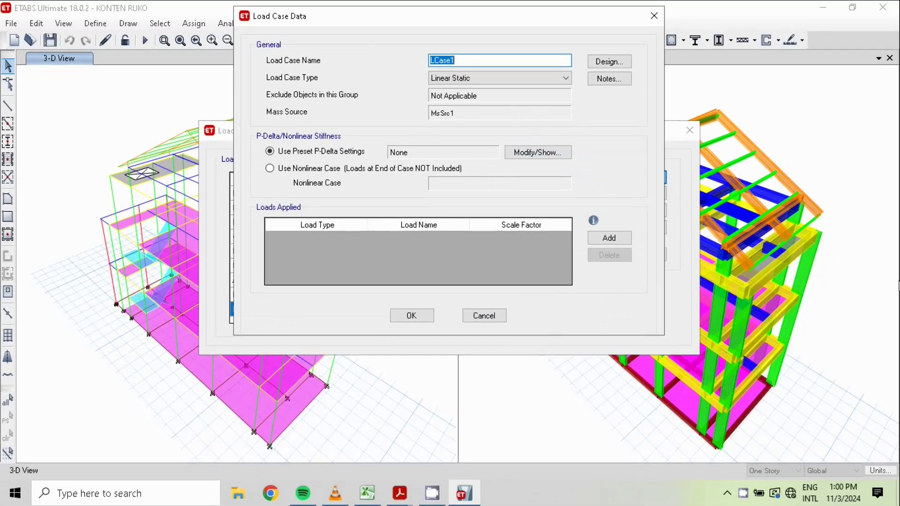
type("LL")
left_click(609, 238)
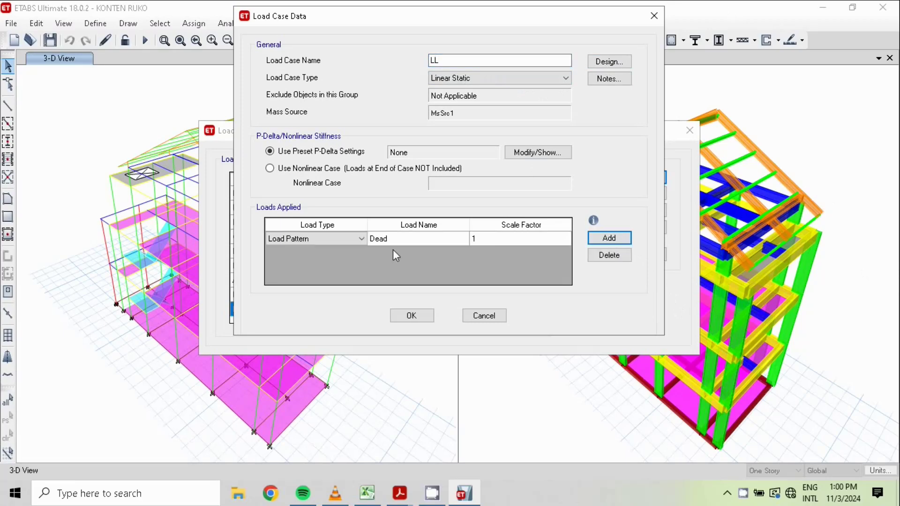
left_click(454, 241)
left_click(464, 238)
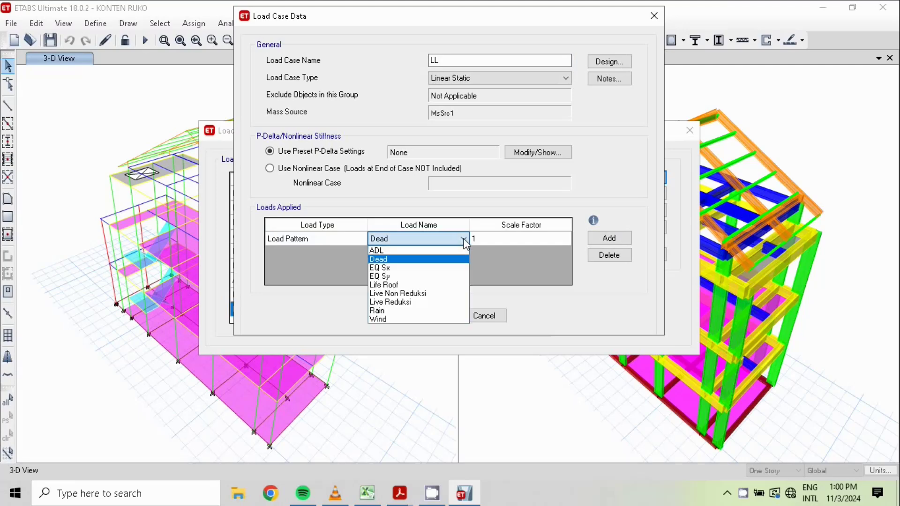
left_click(422, 293)
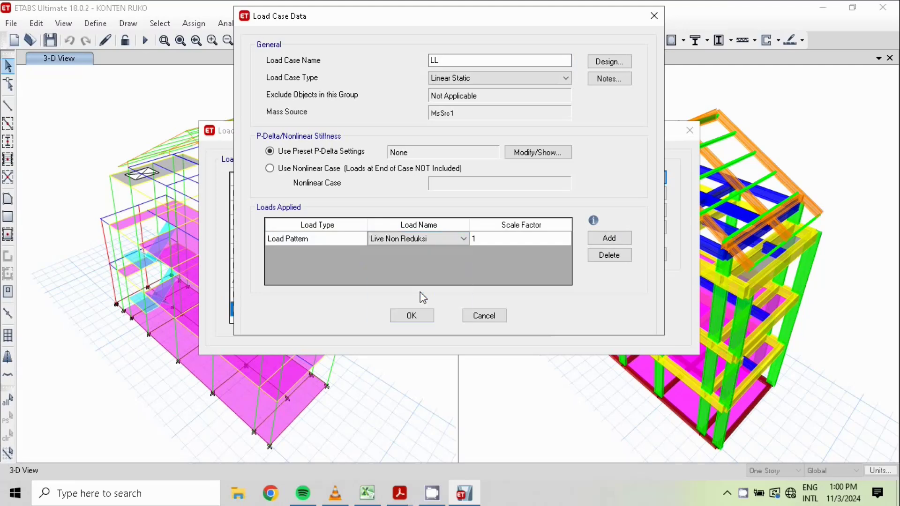
Add the Live Reduksi load pattern with scale factor 1 as the second applied load of the LL case.
left_click(609, 239)
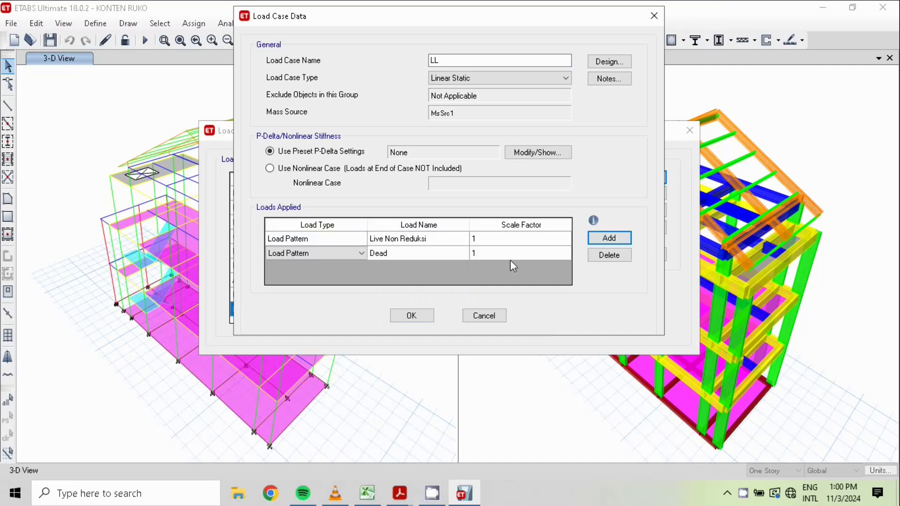
left_click(436, 257)
left_click(462, 254)
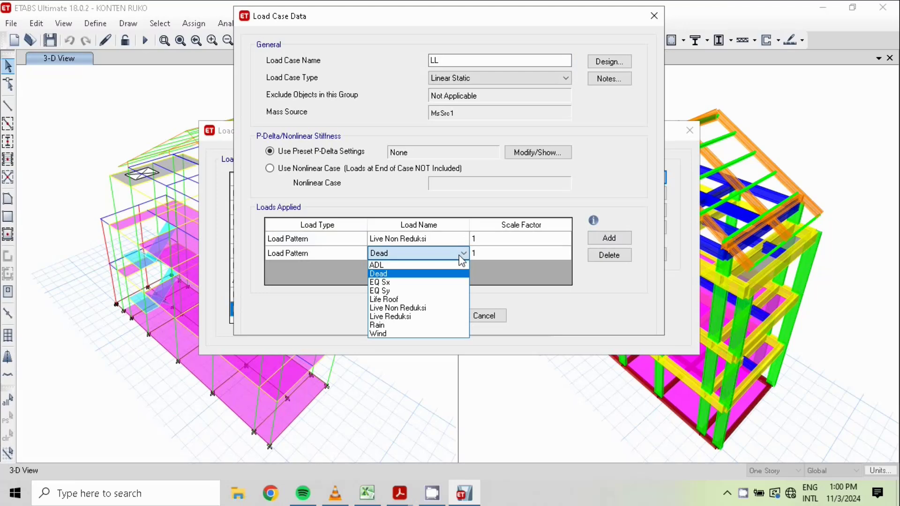
left_click(417, 316)
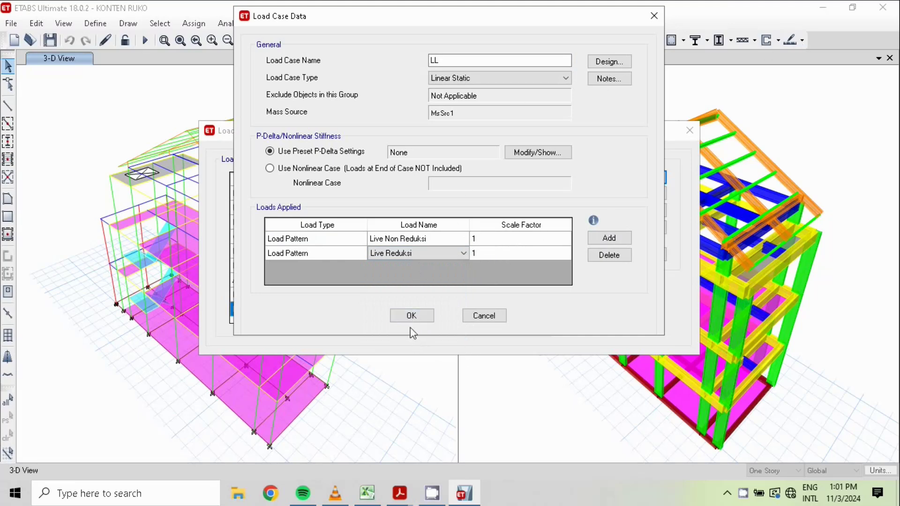
Accept the LL case and start a new Response Spectrum load case named EQ DX.
left_click(411, 315)
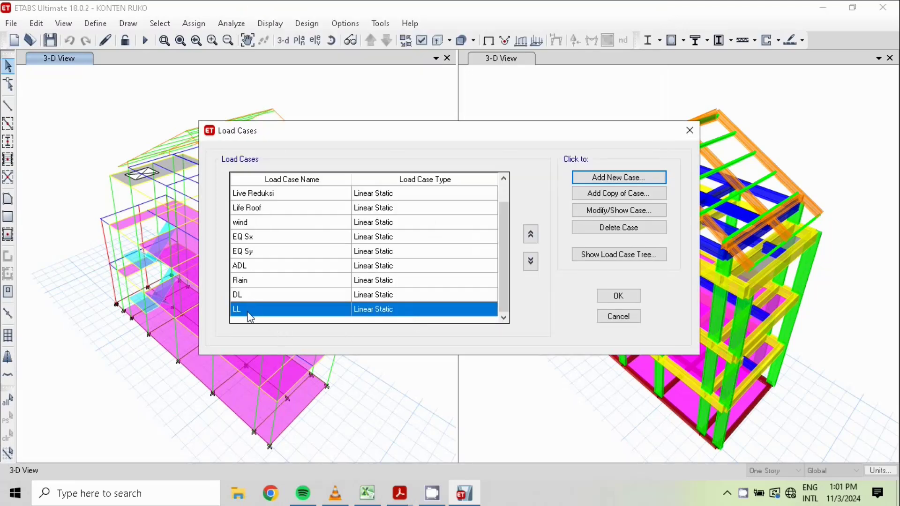
left_click(618, 180)
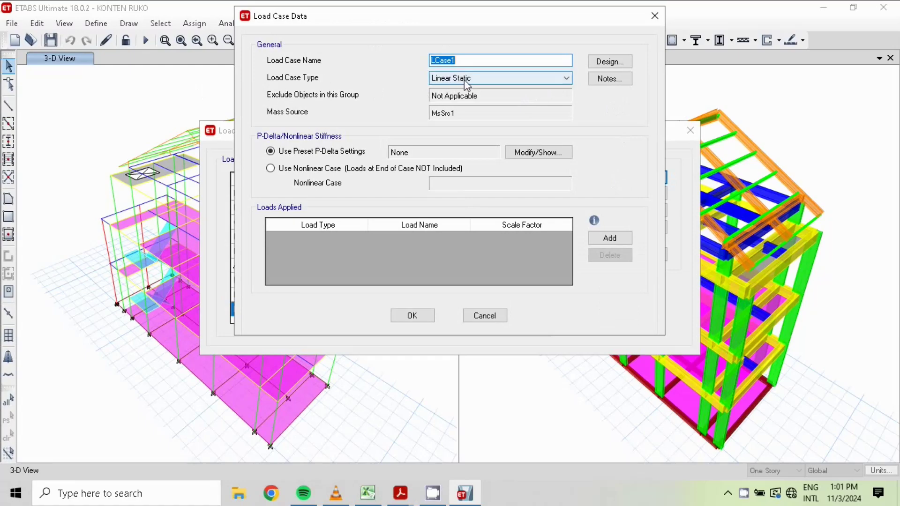
left_click(563, 76)
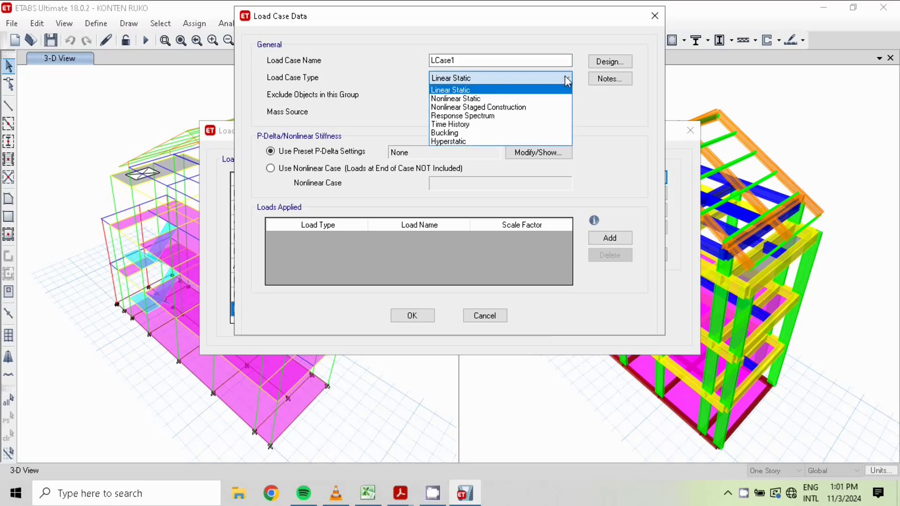
left_click(469, 115)
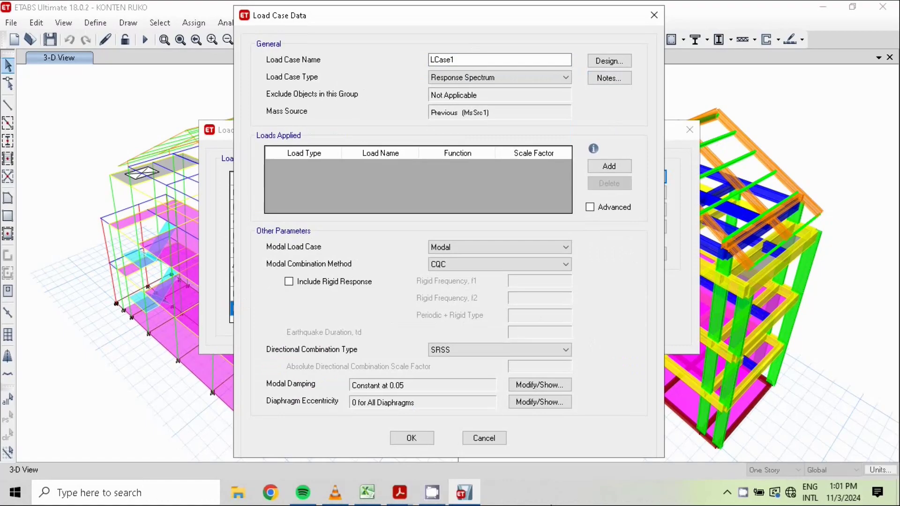
left_click(468, 60)
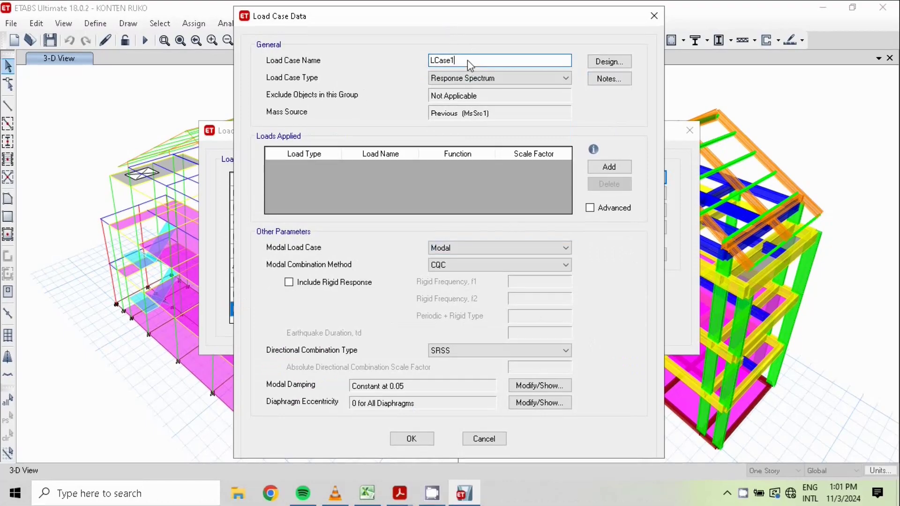
left_click_drag(468, 59, 409, 71)
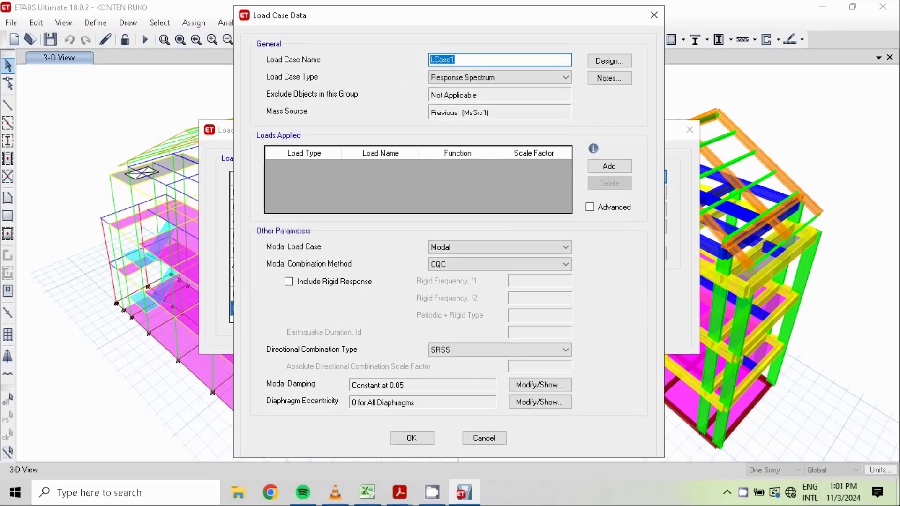
type("EQ DX")
Add a U1 acceleration load to the EQ DX case using the SPEKTRUM PIK function.
left_click(608, 168)
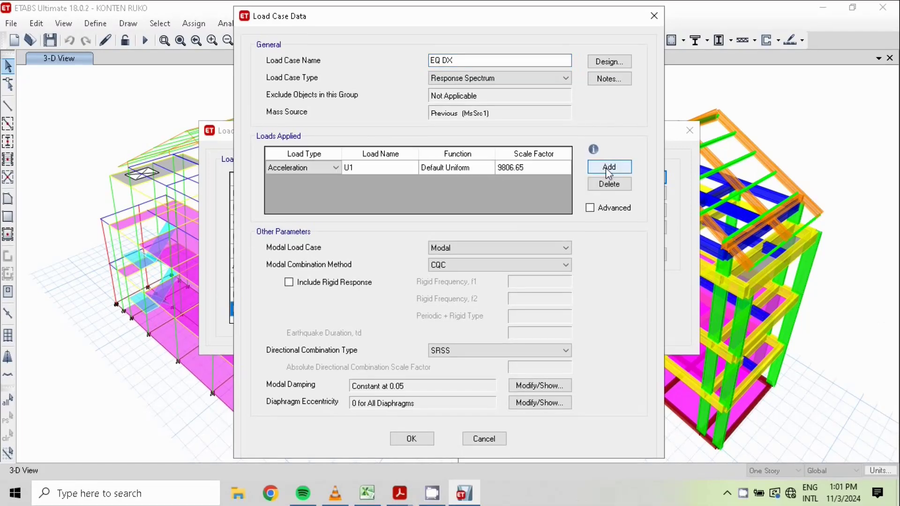
left_click(391, 170)
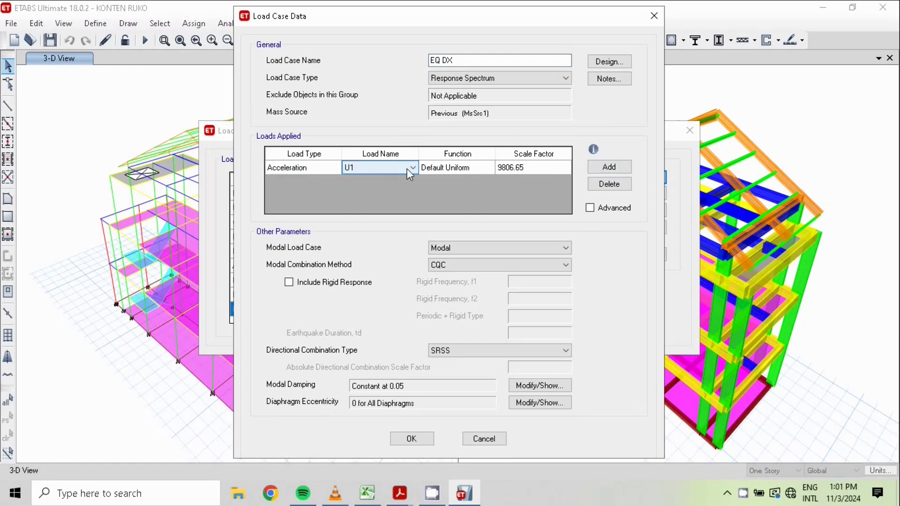
left_click(490, 167)
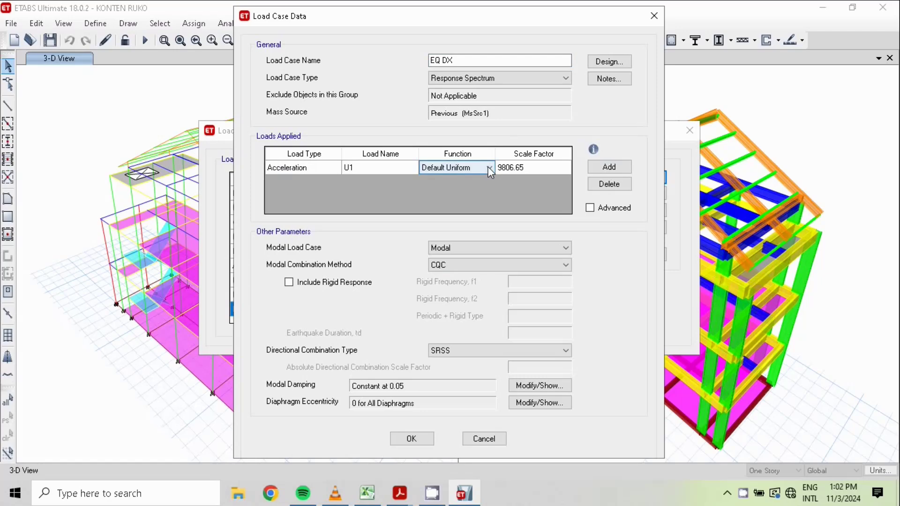
left_click(489, 167)
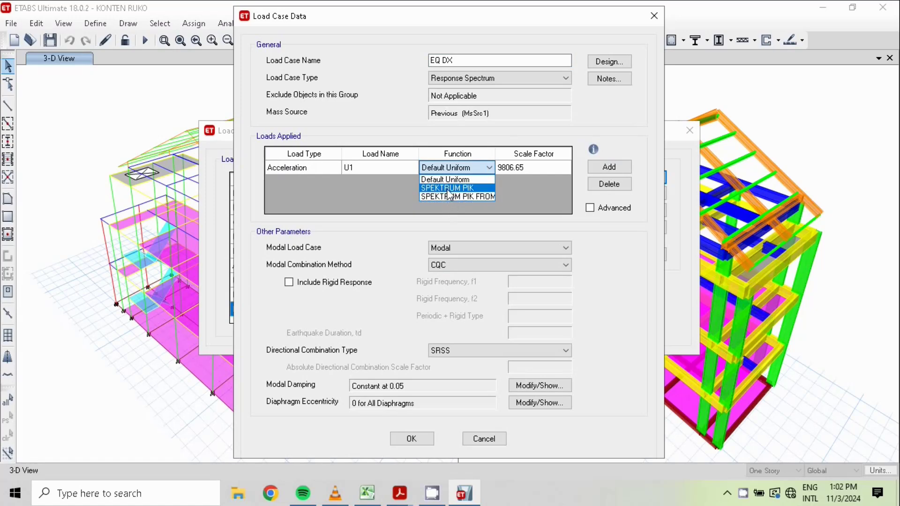
left_click(446, 187)
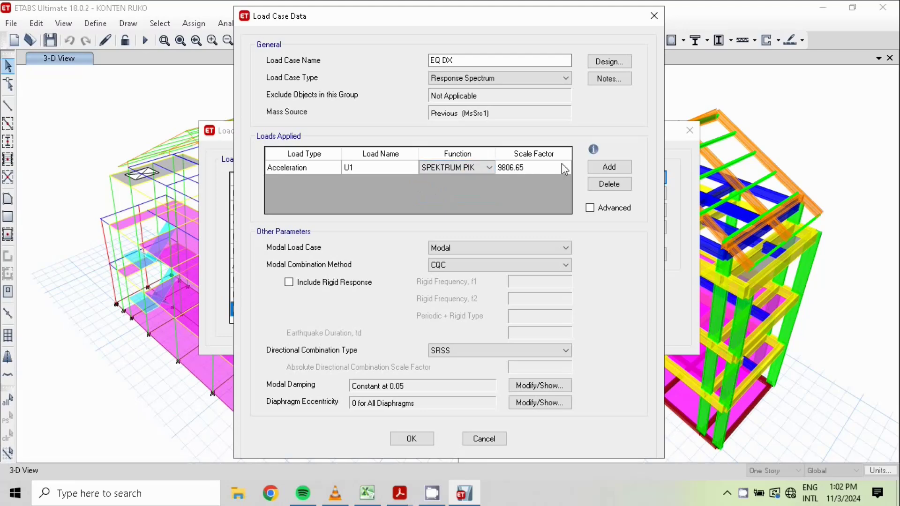
Set the U1 load's scale factor to (9806/8)*1 and accept the EQ DX case.
left_click(535, 167)
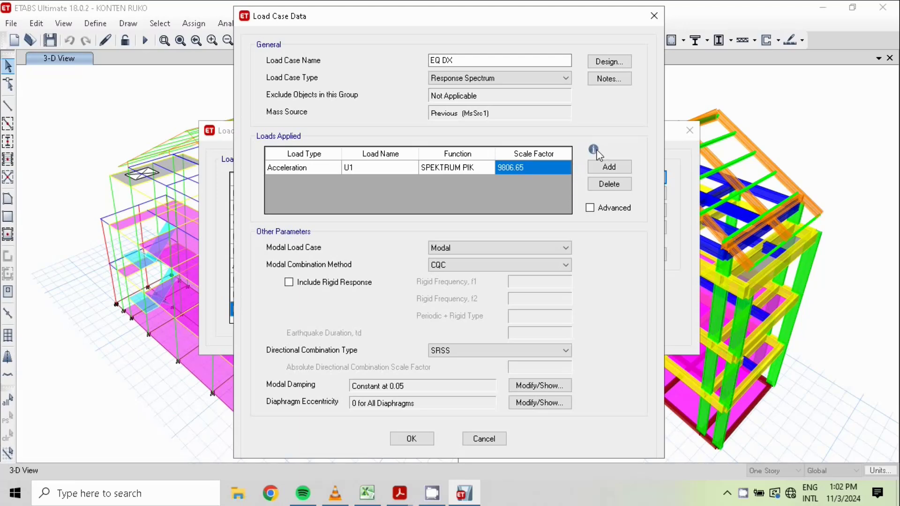
mouse_move(593, 149)
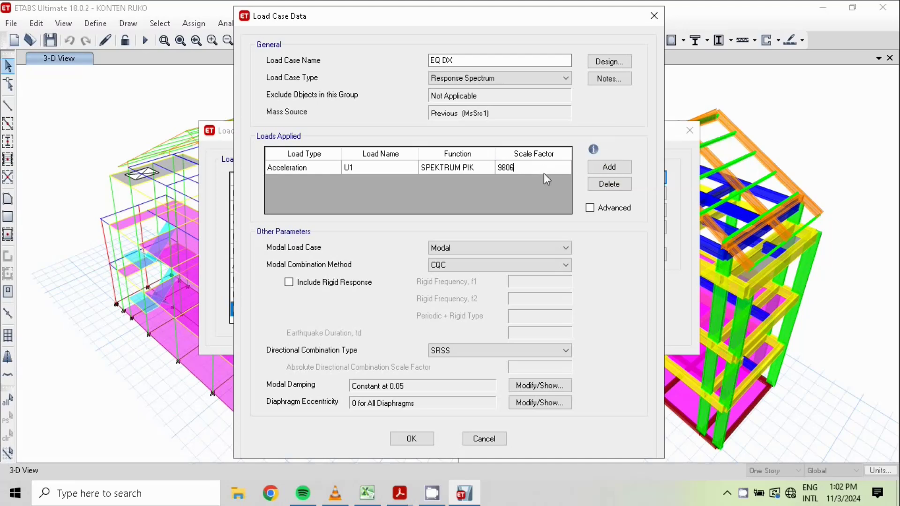
type("/8)")
key("Home")
type("(")
type("*1")
key("Return")
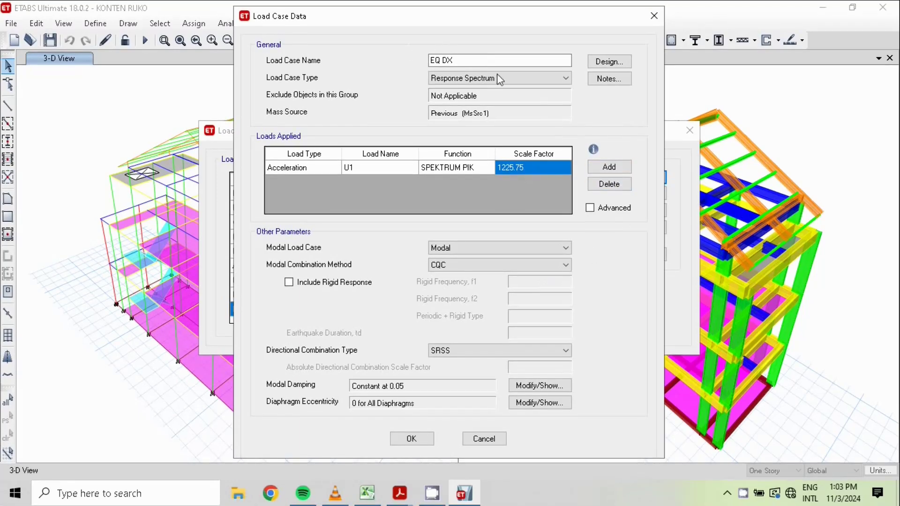
left_click(412, 439)
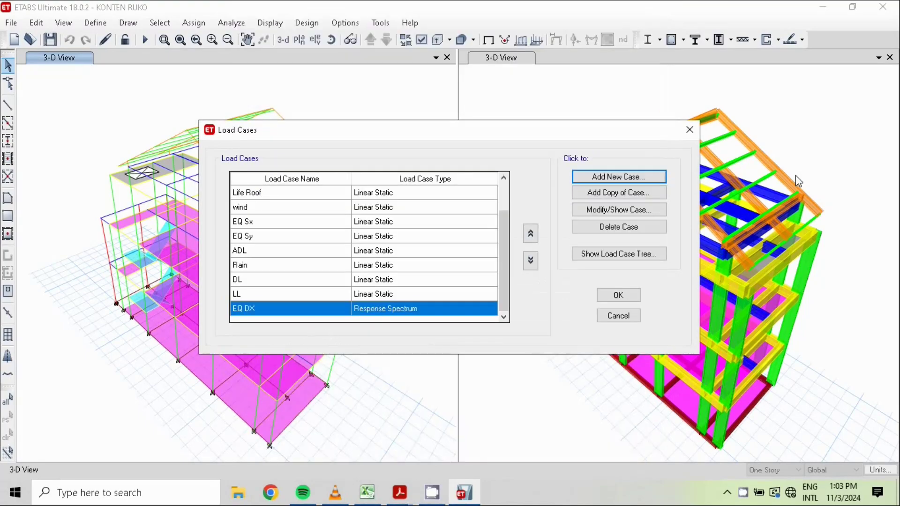
left_click(612, 181)
type("EQ D")
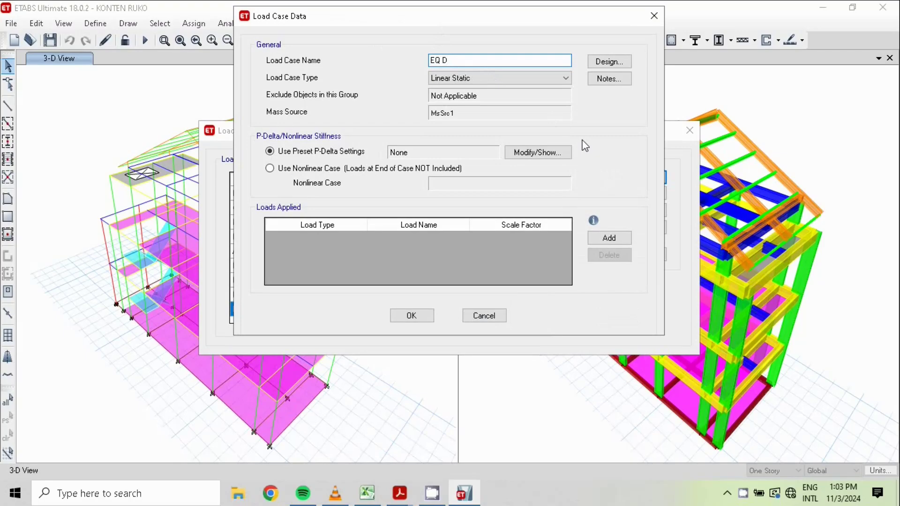
type("Y")
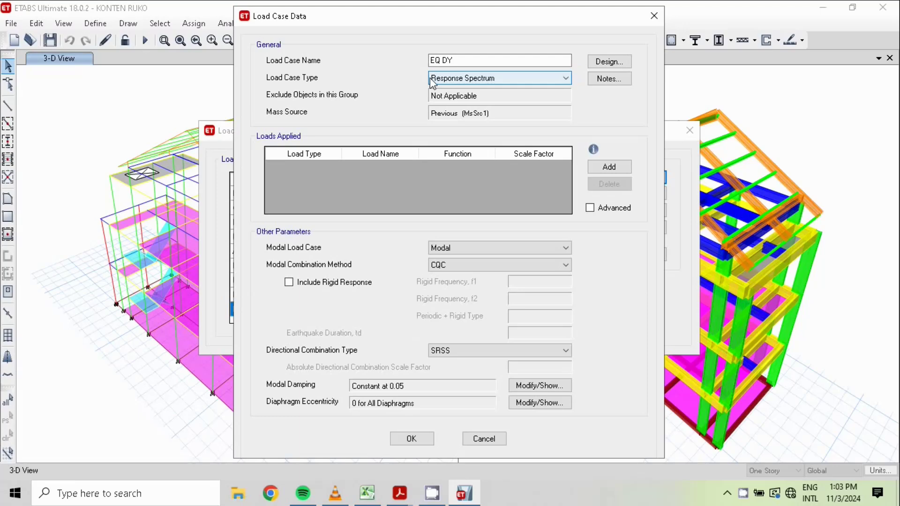
left_click(485, 439)
Create a copy of the EQ DX load case and name it EQ DY.
left_click(617, 195)
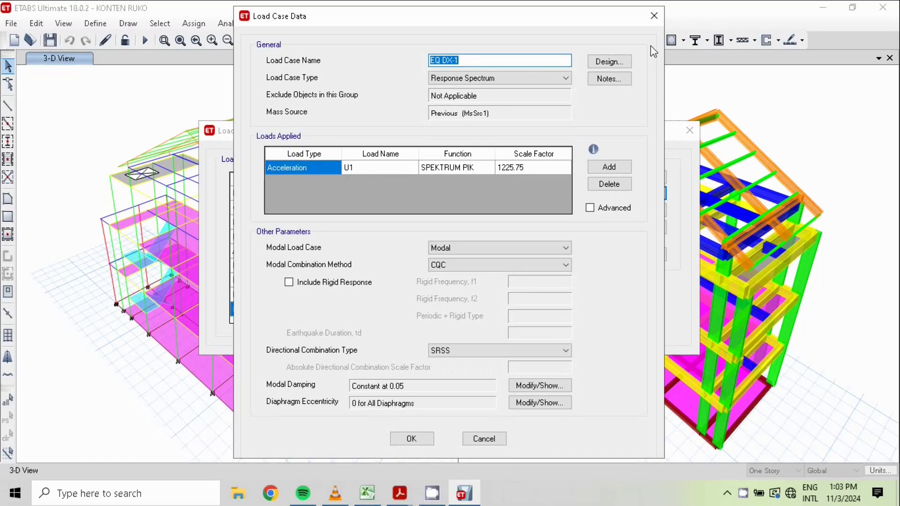
left_click(463, 63)
key("BackSpace")
key("BackSpace")
key("BackSpace")
type("Y")
Set the EQ DY case's acceleration load to U2, accept the case and close the load case definitions.
left_click(388, 169)
left_click(412, 167)
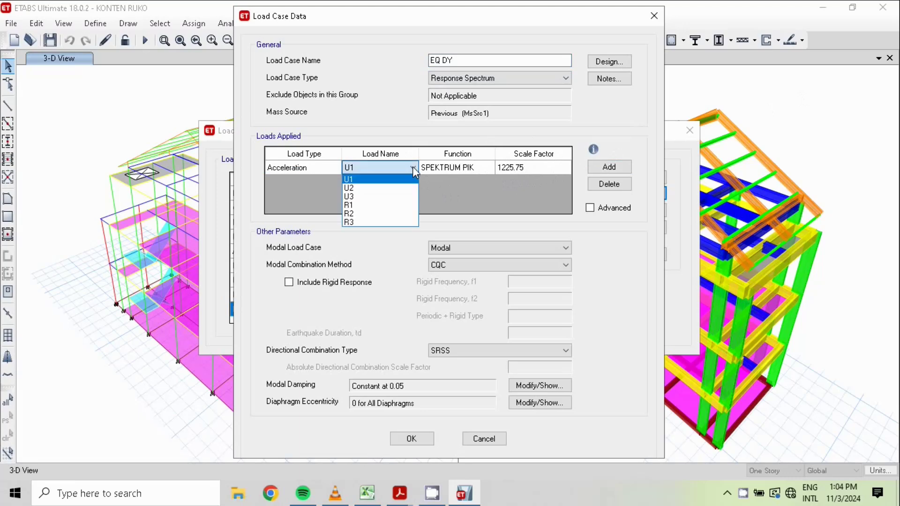
left_click(380, 187)
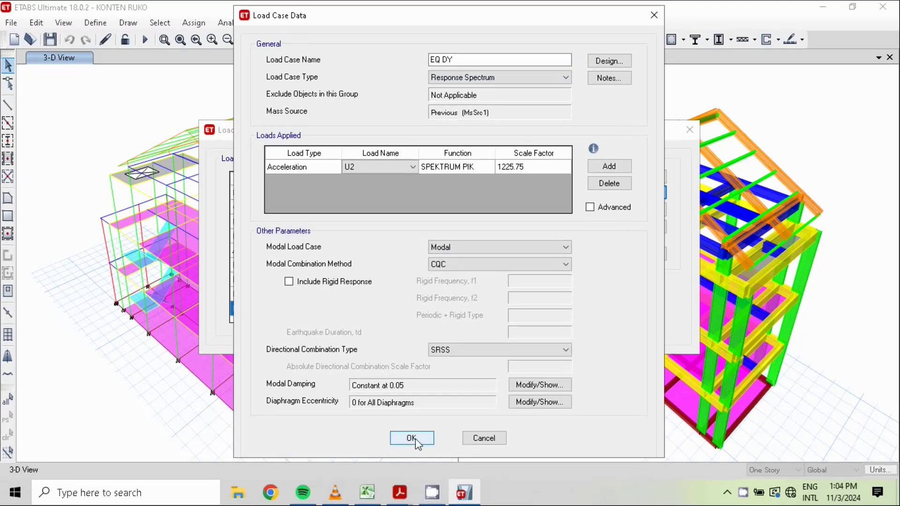
left_click(412, 438)
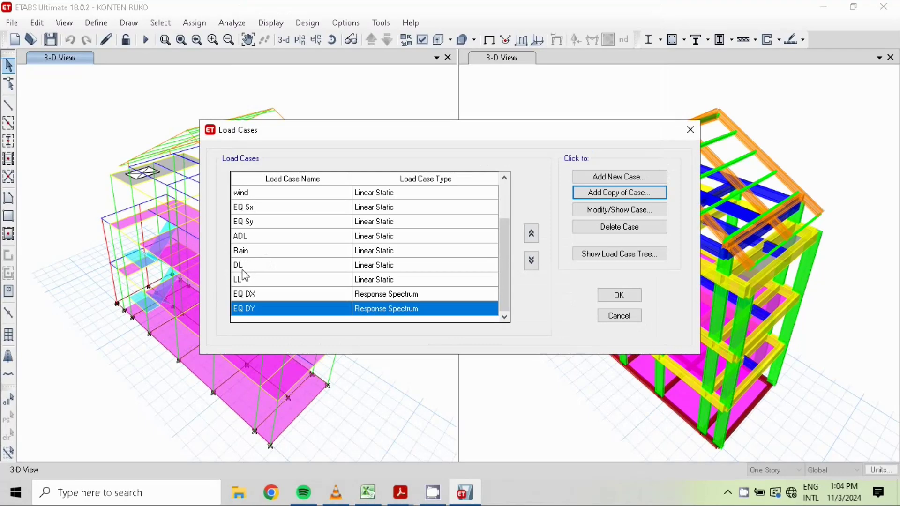
left_click(619, 295)
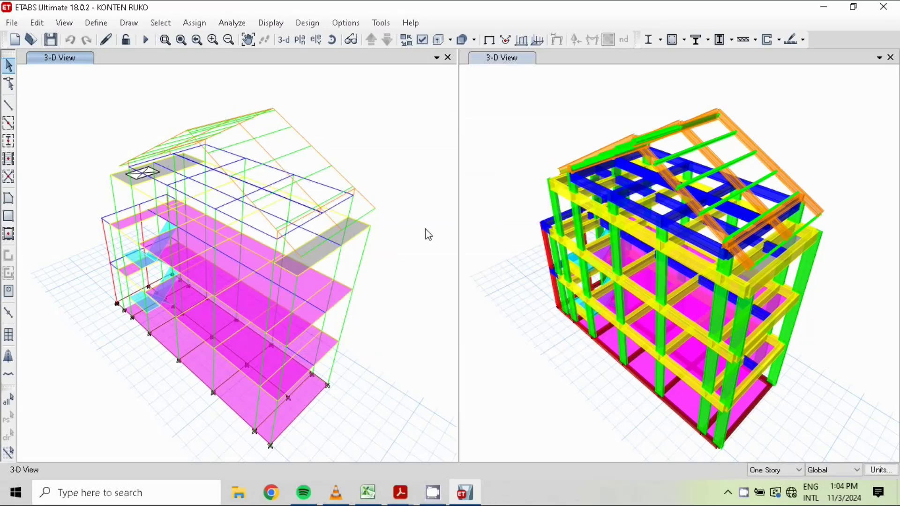
left_click(745, 417)
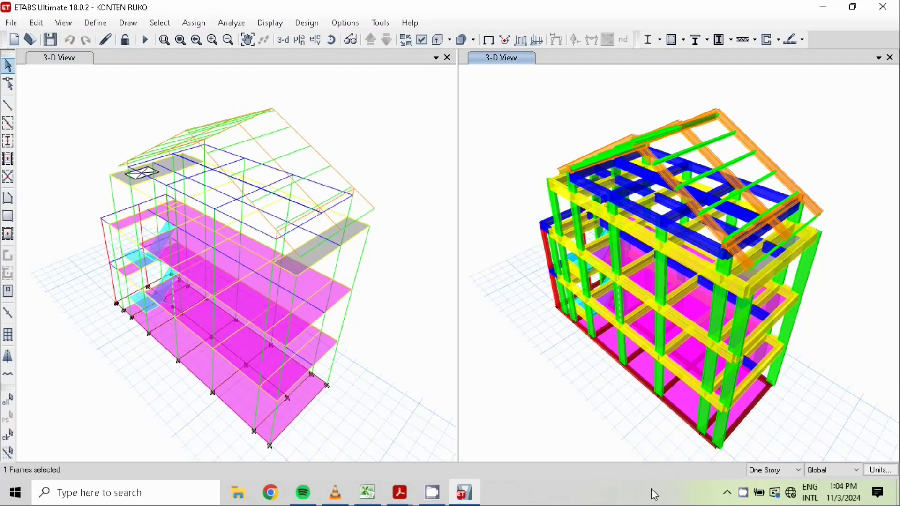
Switch to the PERHITUNGAN GEMPA workbook in Excel and examine the seismic combination formula and Sds source on the KOMBINASI sheet.
left_click(368, 494)
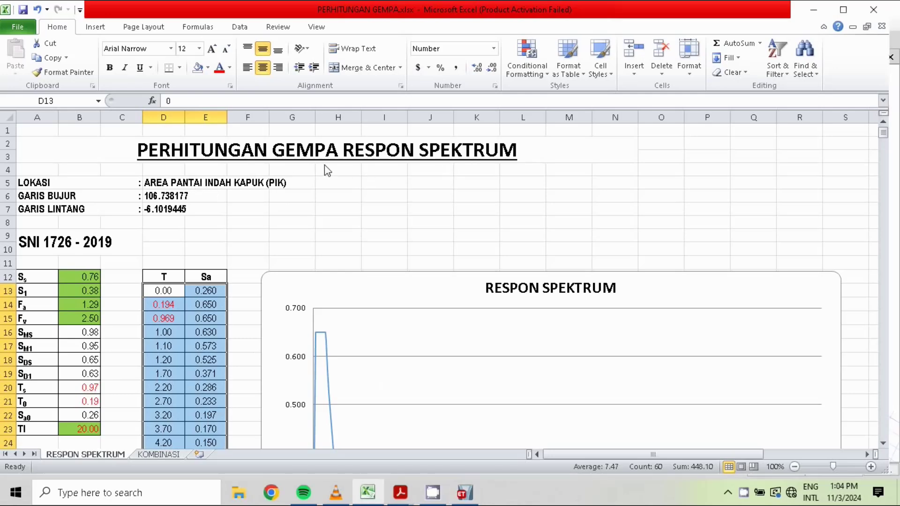
left_click(158, 455)
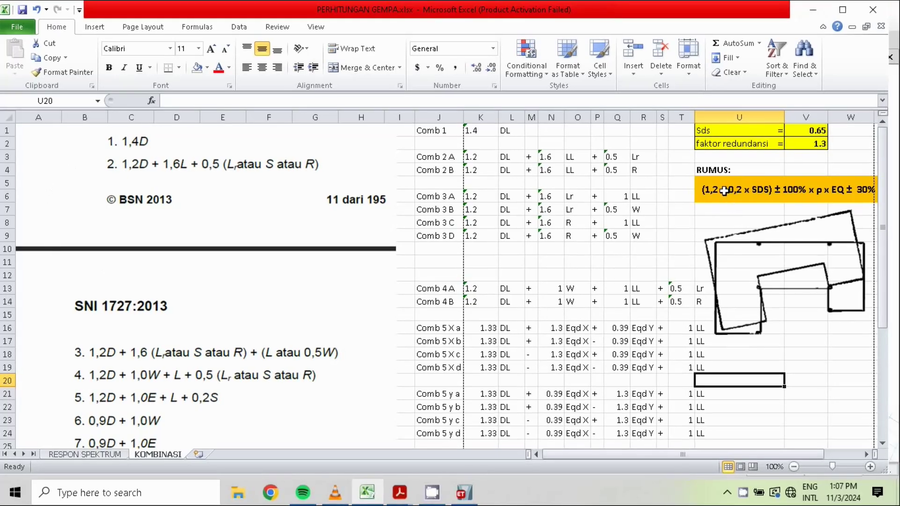
left_click(724, 190)
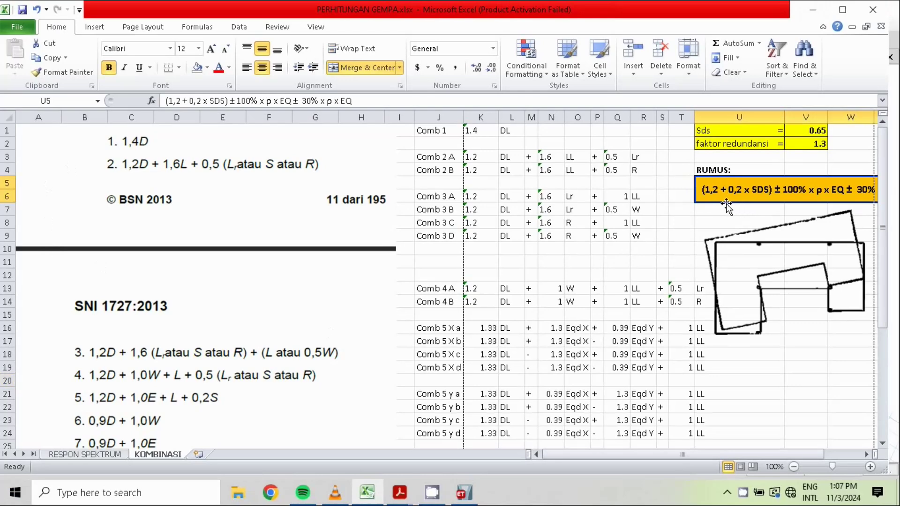
scroll(791, 199, "right", 1)
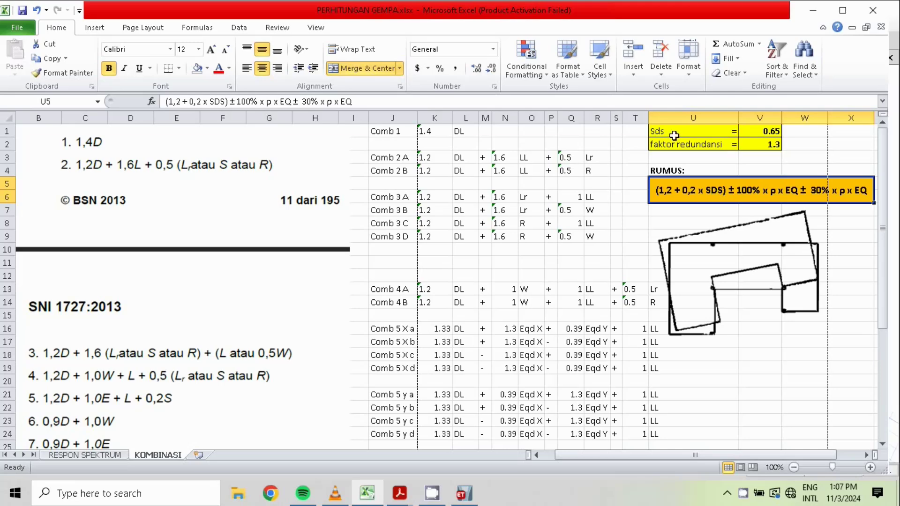
left_click(771, 133)
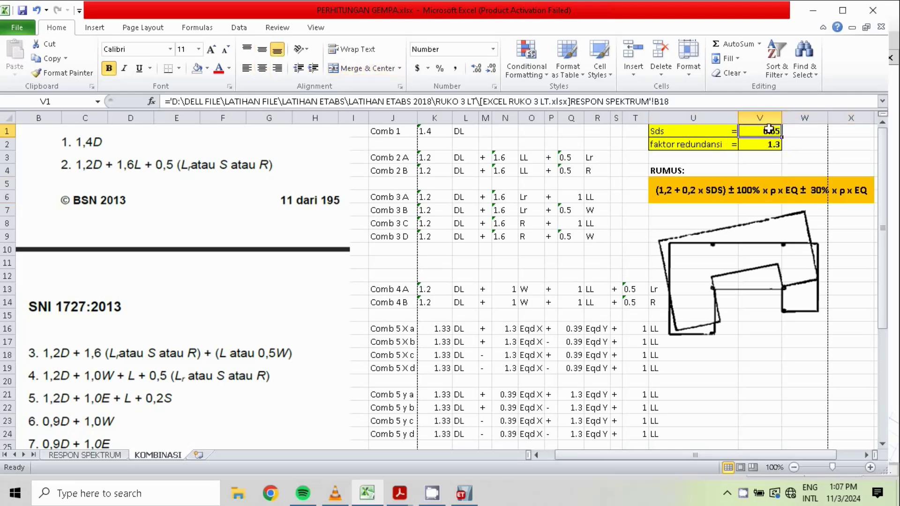
Check how SDS is calculated on the RESPON SPEKTRUM sheet.
mouse_move(372, 497)
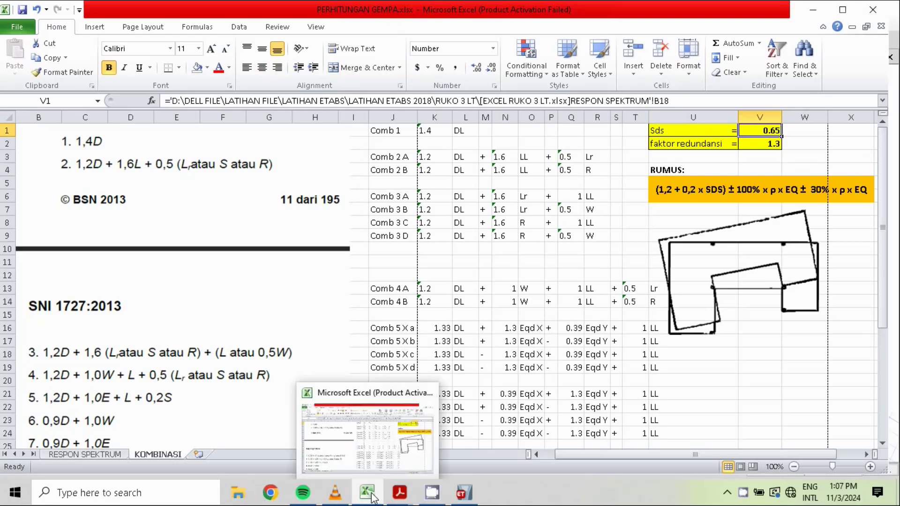
left_click(369, 493)
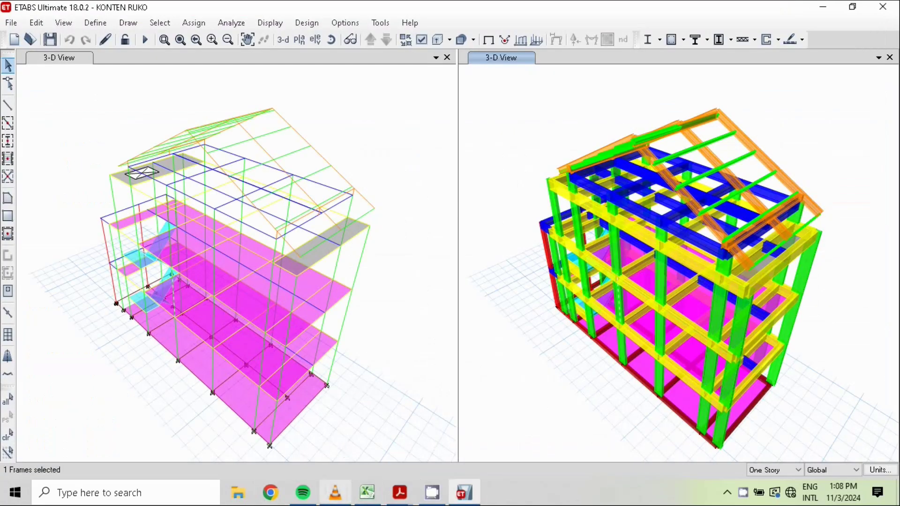
left_click(368, 492)
left_click(85, 453)
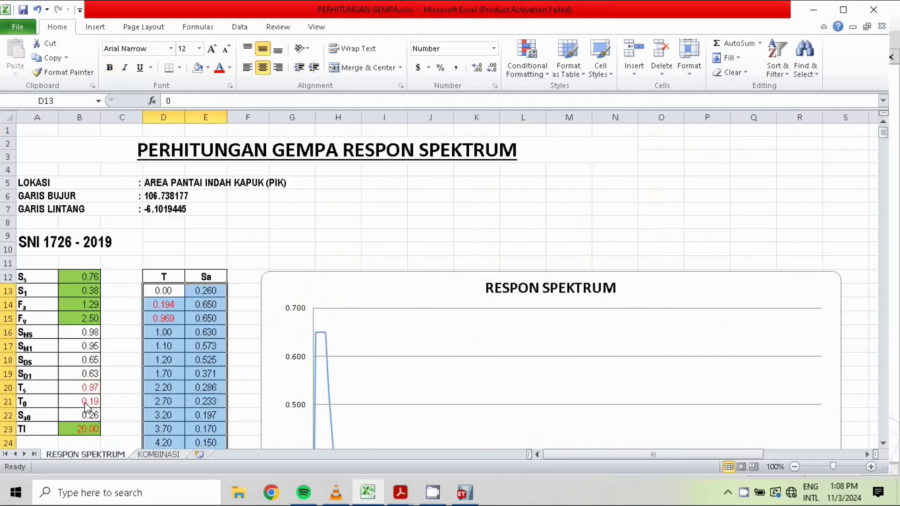
scroll(114, 331, "down", 10)
scroll(137, 281, "up", 10)
left_click(89, 363)
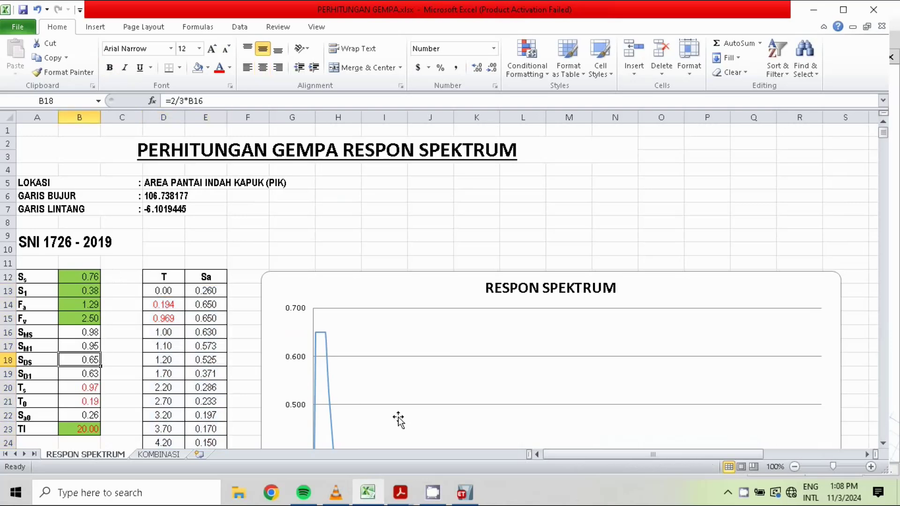
Check the redundancy factor on the KOMBINASI sheet and review section 7.3.4 Redundansi in the SNI 1726-2019 PDF in Acrobat, closing its text search.
left_click(170, 454)
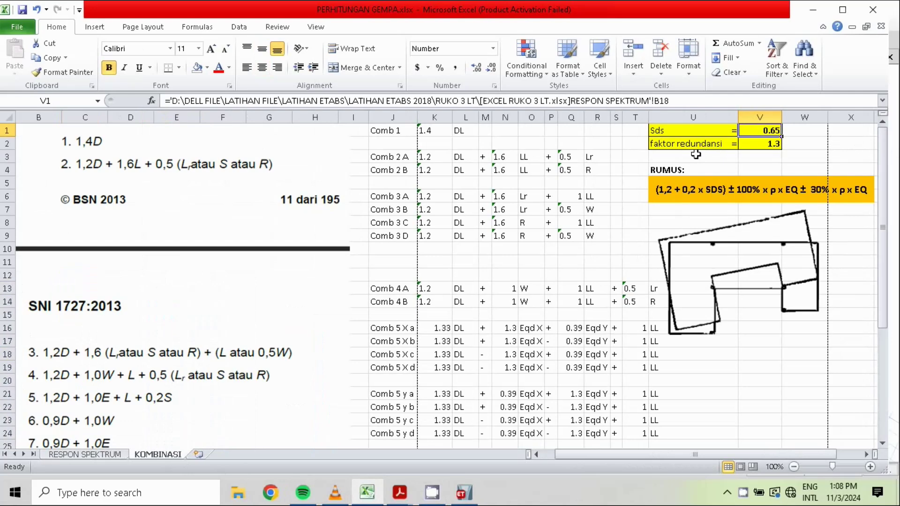
left_click(778, 146)
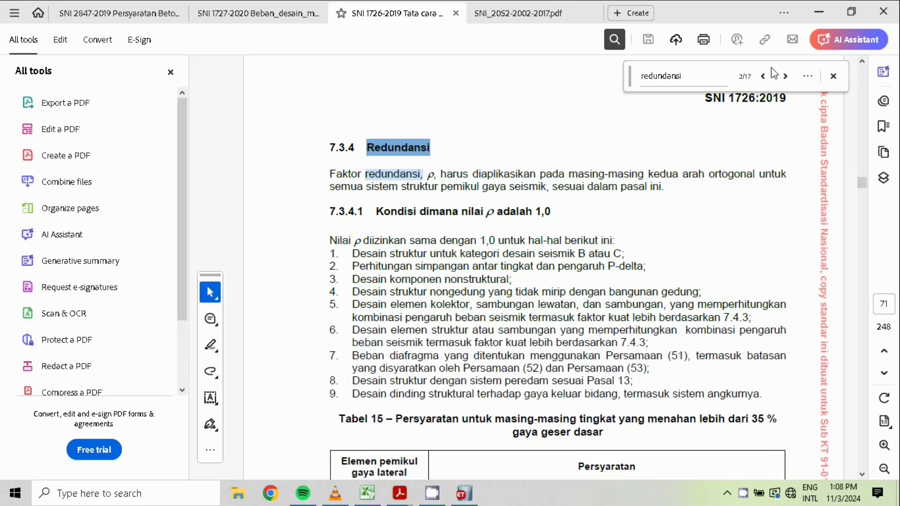
left_click(833, 77)
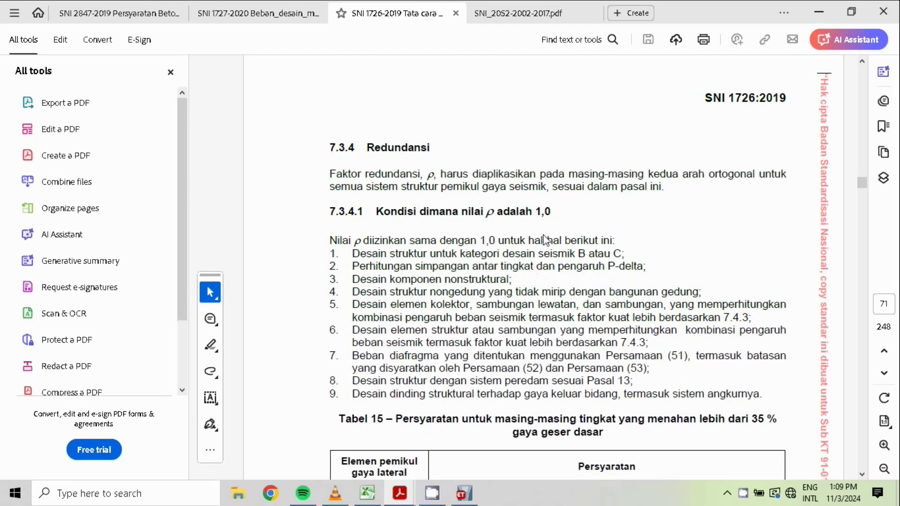
Find and read section 7.3.4.2 on the redundancy factor for seismic design categories D to F in the SNI 1726-2019 PDF.
left_click_drag(864, 183, 865, 206)
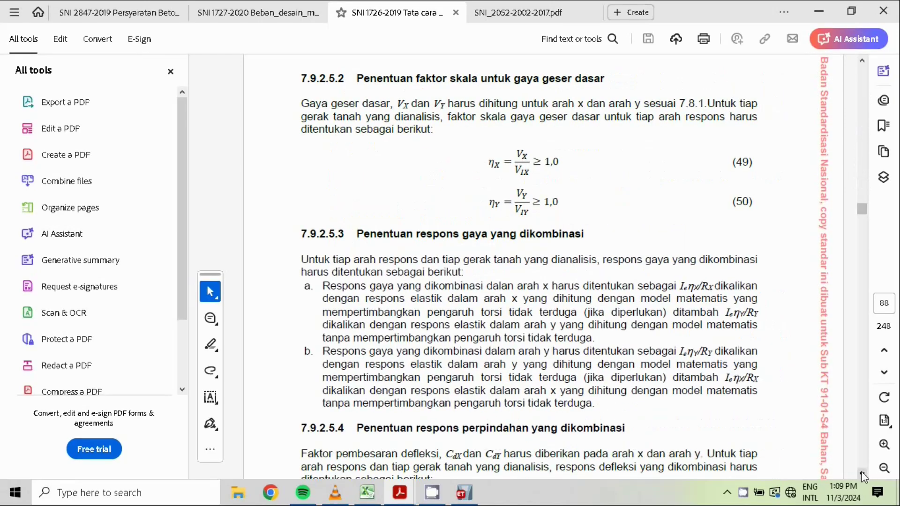
left_click(862, 474)
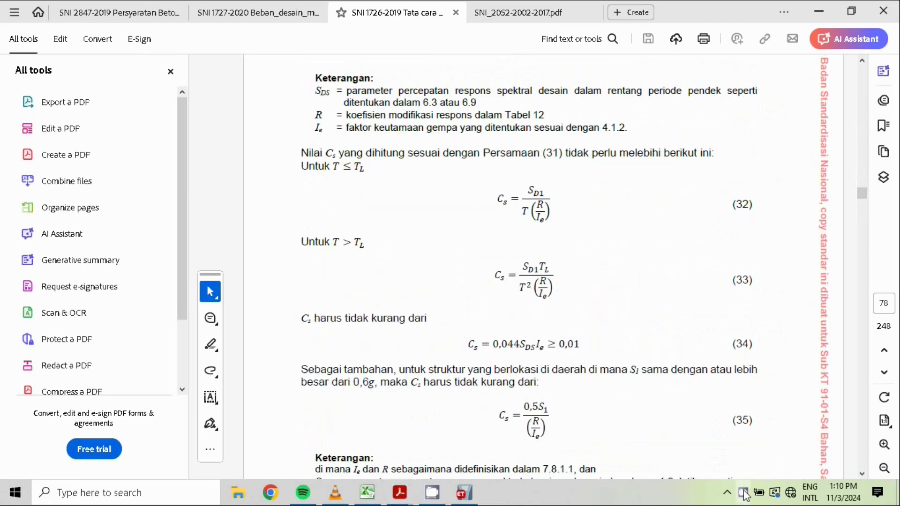
left_click(744, 493)
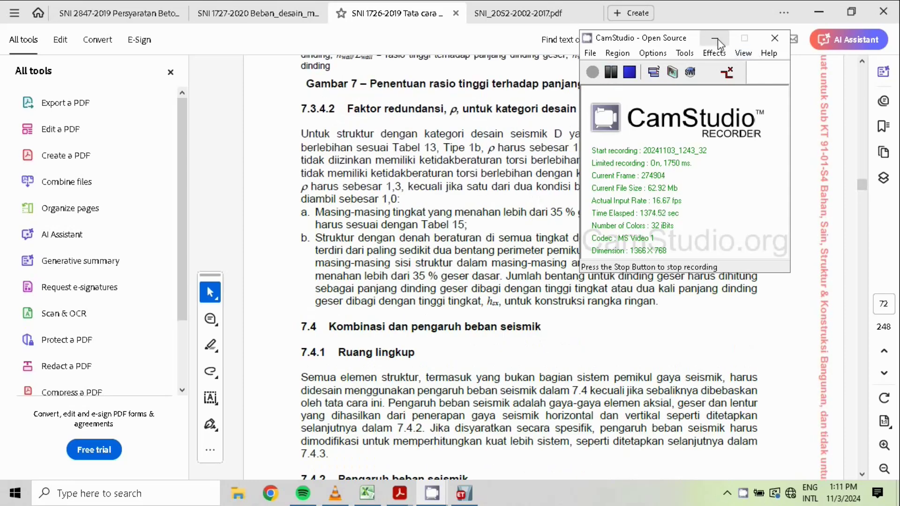
left_click(715, 38)
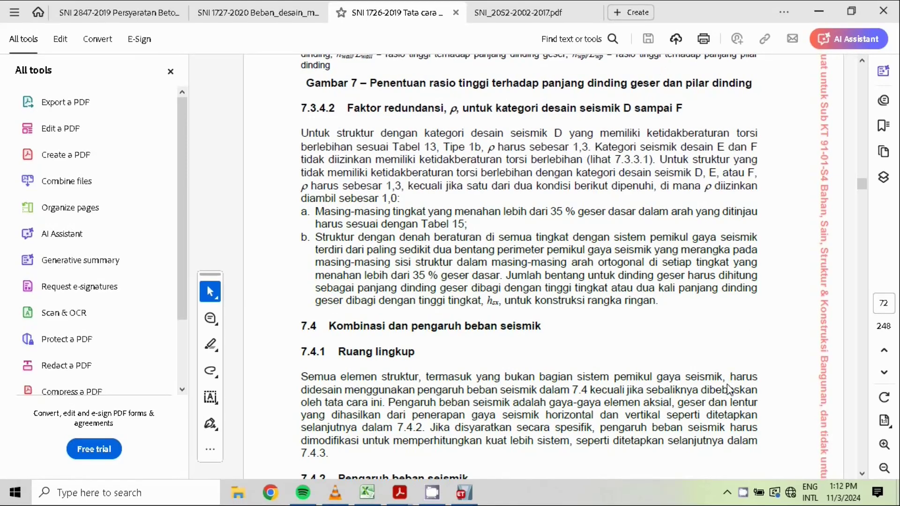
Switch to the PERHITUNGAN GEMPA workbook in Excel and check the DL, Eqd X and Eqd Y coefficient formulas of Comb 5 X a.
left_click(472, 499)
left_click(375, 489)
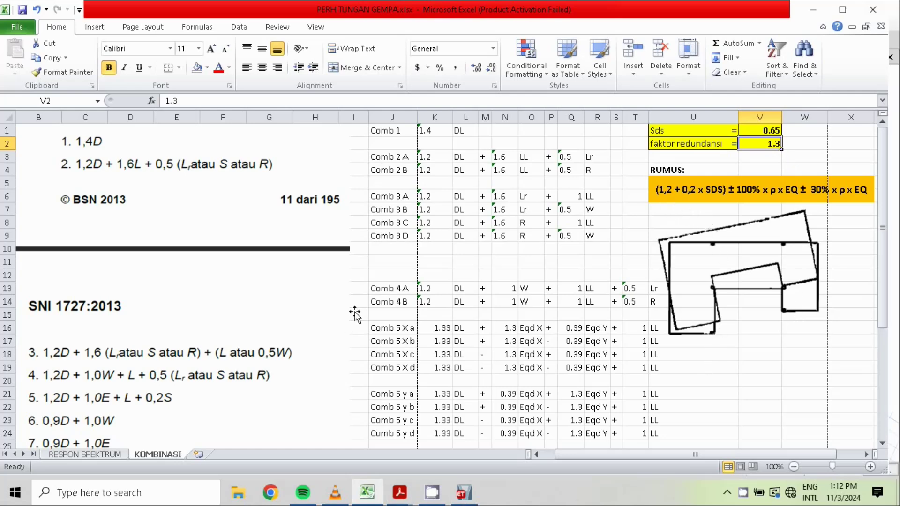
left_click(437, 326)
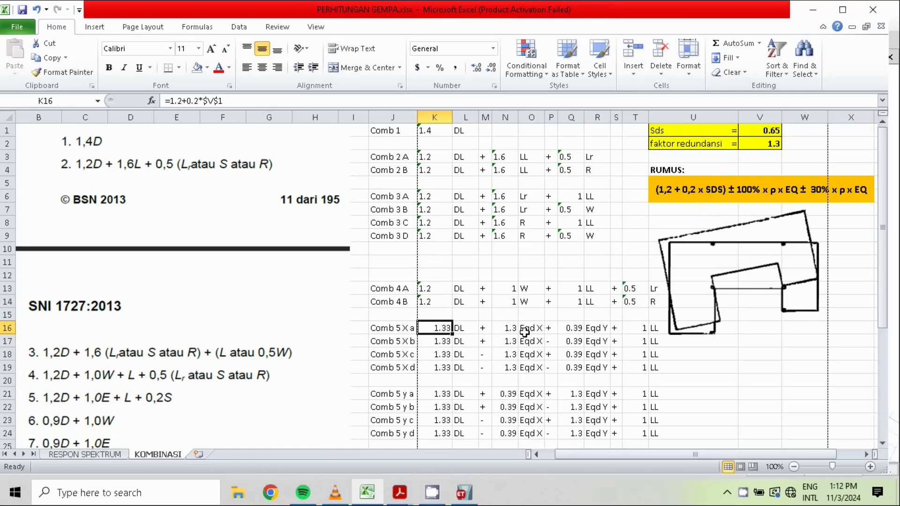
left_click(505, 331)
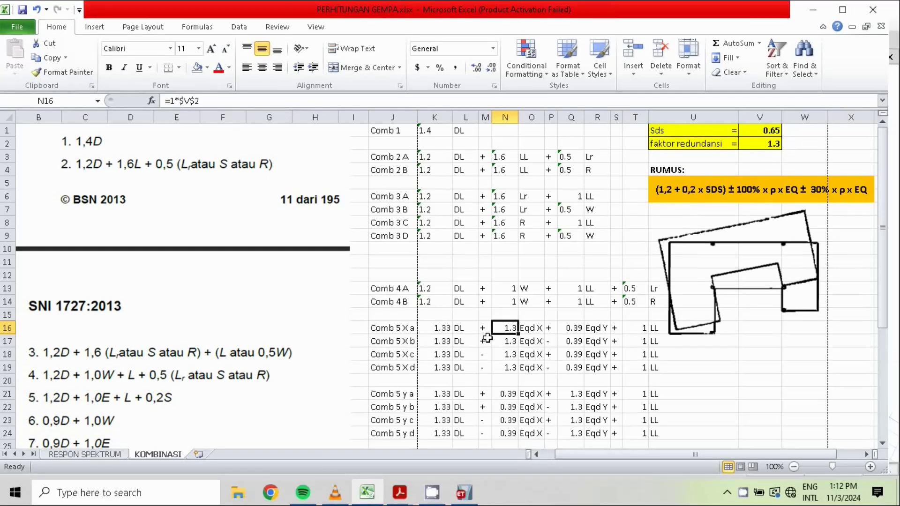
left_click(572, 328)
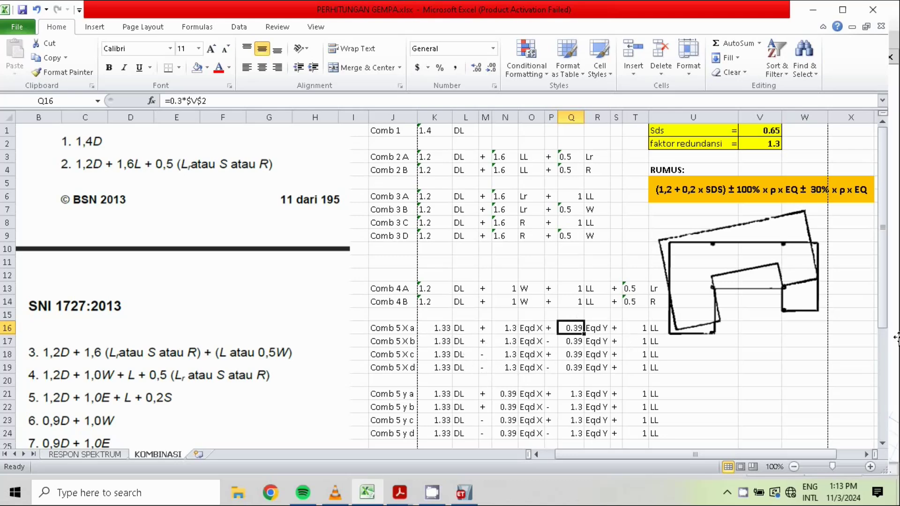
Check the DL coefficient formulas of Comb 5 y a through Comb 5 y d on the KOMBINASI sheet.
left_click_drag(883, 315, 881, 377)
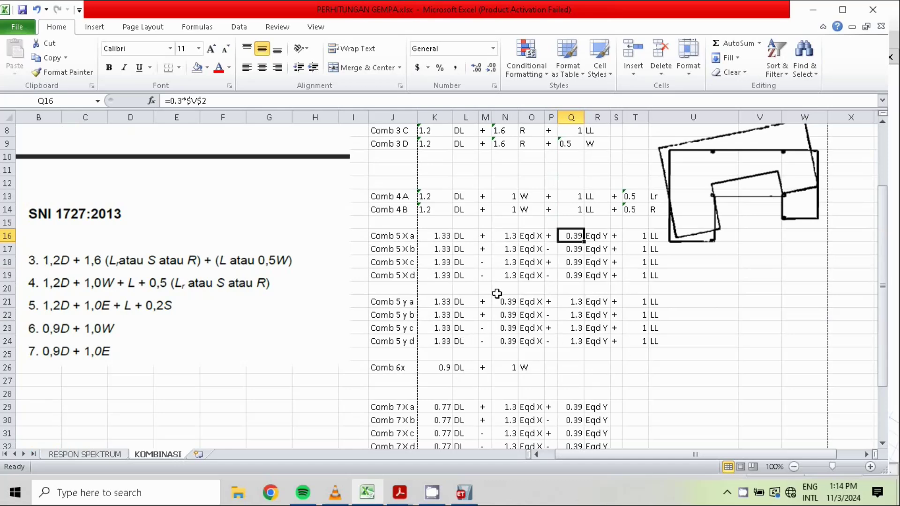
left_click(438, 306)
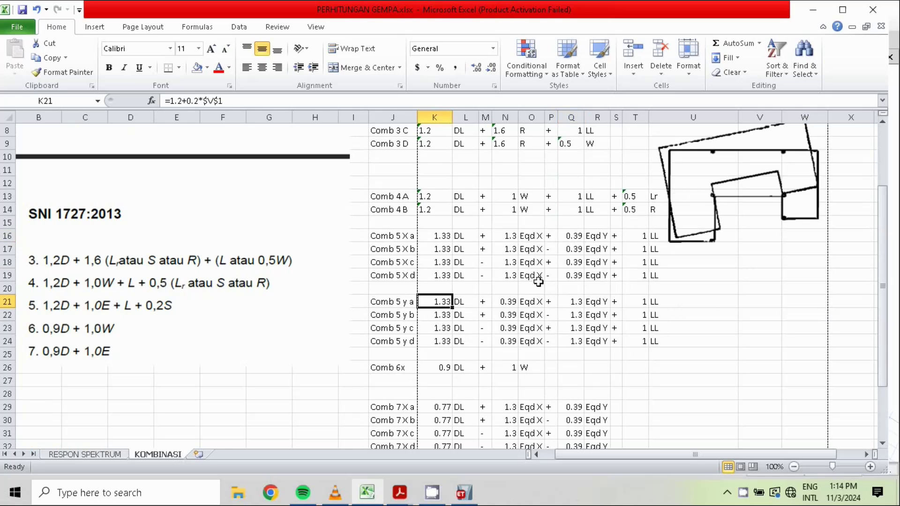
key("Down")
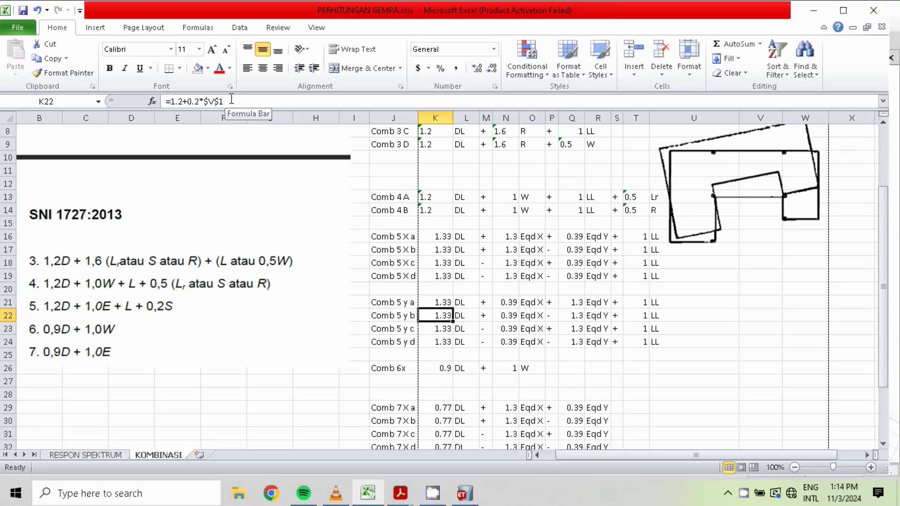
left_click(443, 329)
left_click(444, 343)
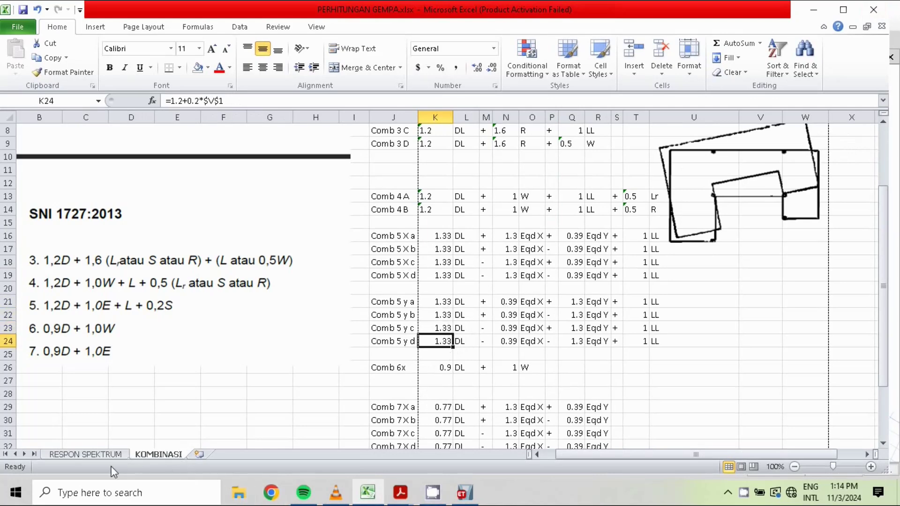
left_click(81, 454)
left_click(162, 456)
Review the Comb 6 and Comb 7 rows on the KOMBINASI sheet.
left_click(436, 379)
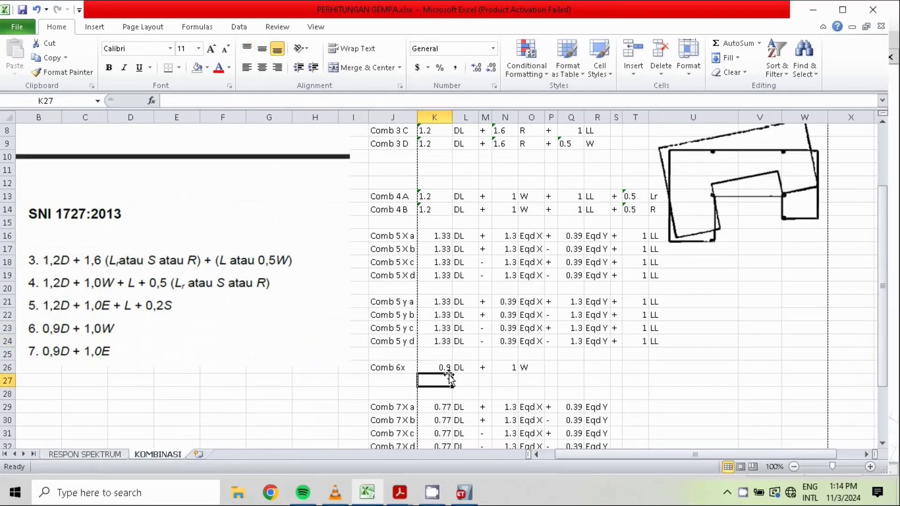
left_click(385, 376)
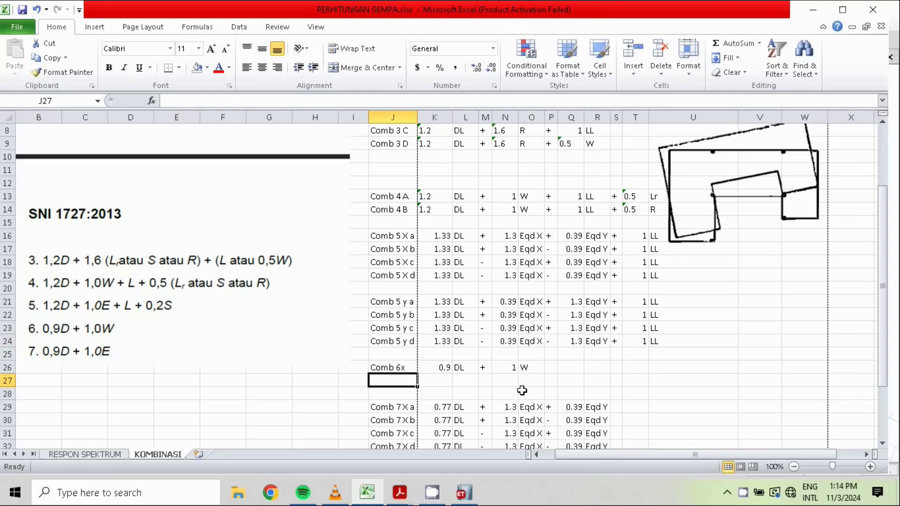
left_click_drag(884, 360, 883, 398)
scroll(411, 372, "down", 20)
scroll(410, 373, "up", 20)
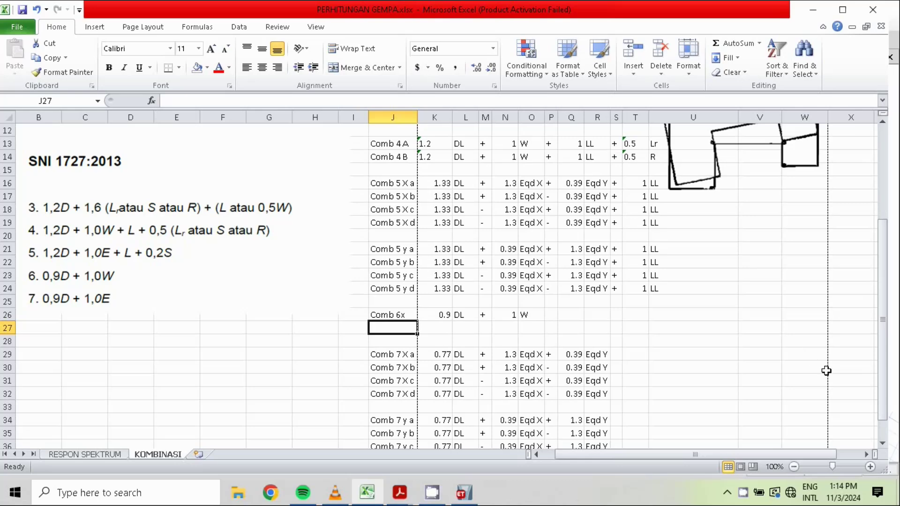
left_click_drag(885, 319, 885, 319)
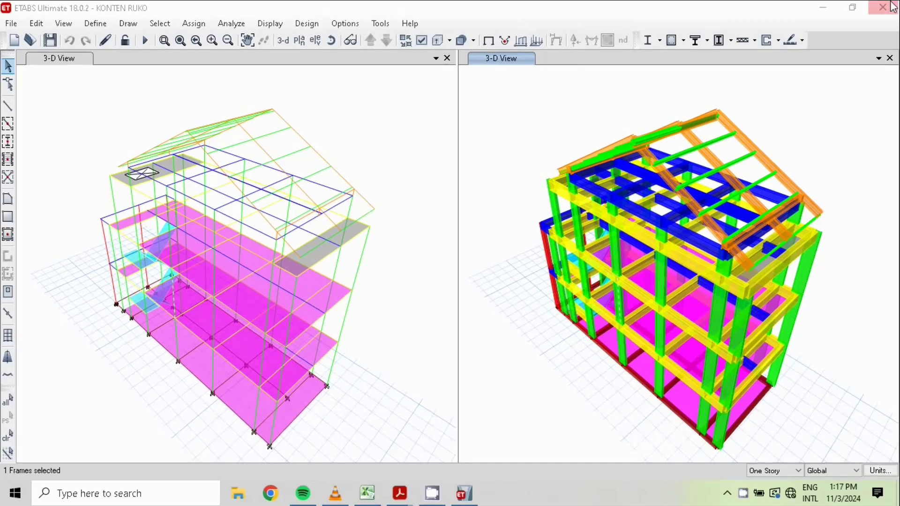
In ETABS, add a new load combination for Comb 1 of the Excel sheet and assign the DL load case to it.
left_click(95, 25)
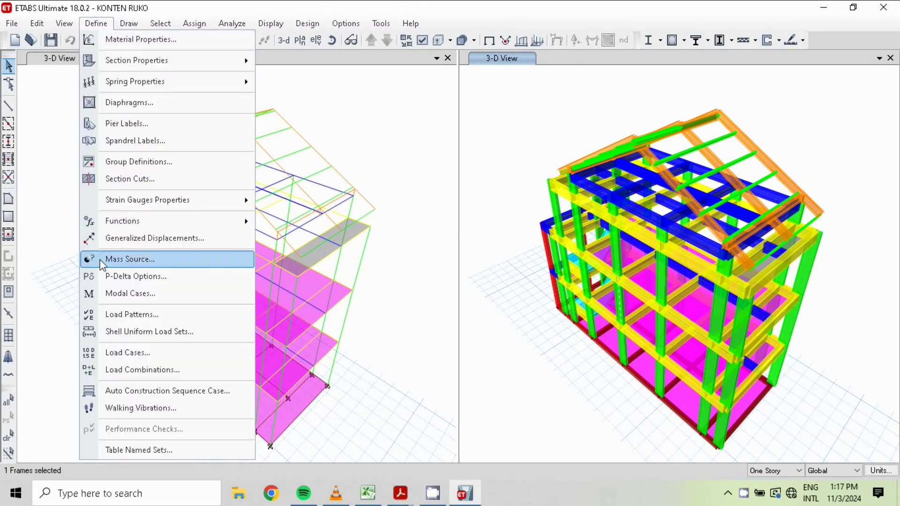
left_click(123, 371)
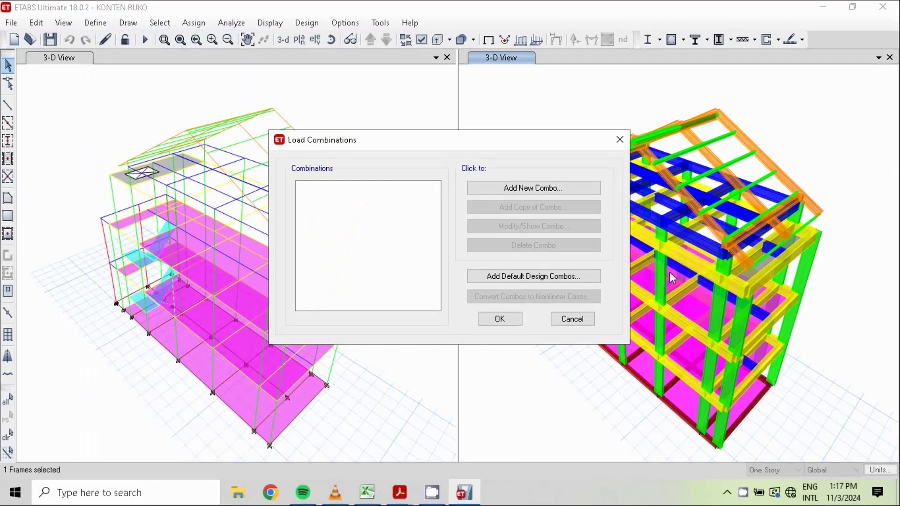
left_click(533, 190)
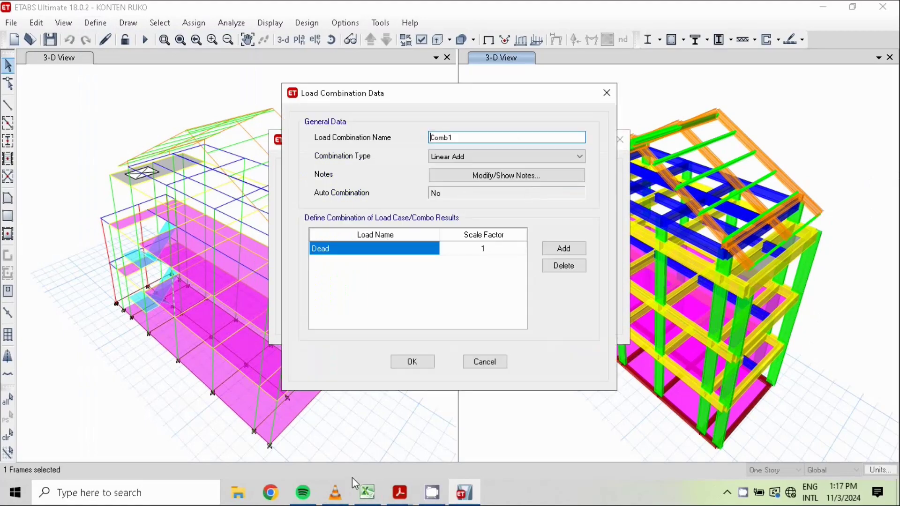
left_click(366, 502)
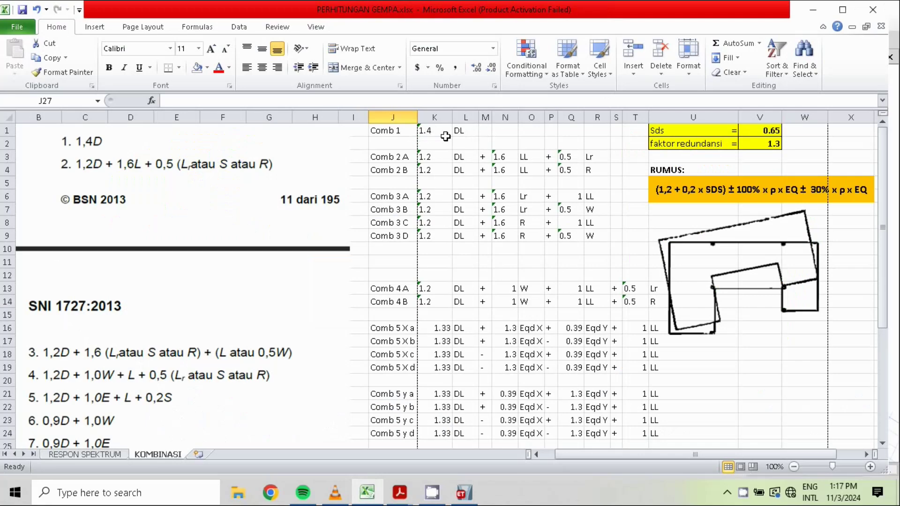
left_click(475, 497)
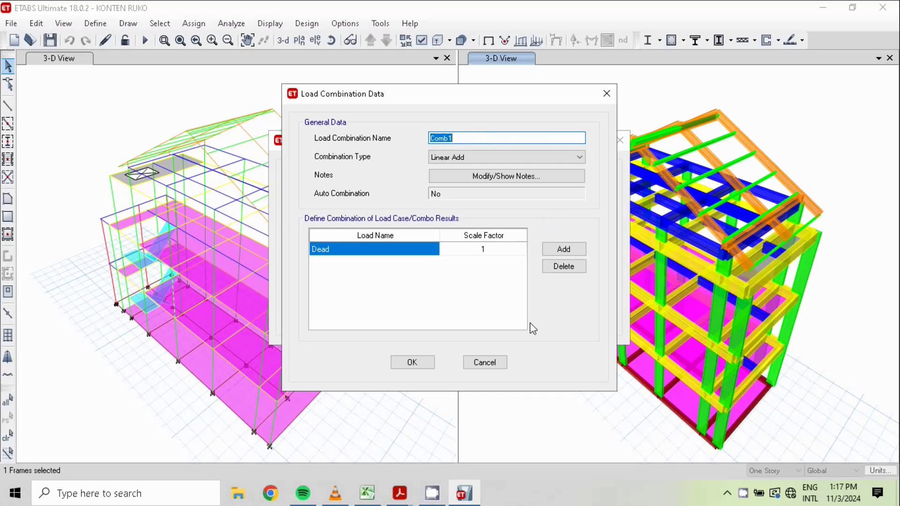
left_click(498, 253)
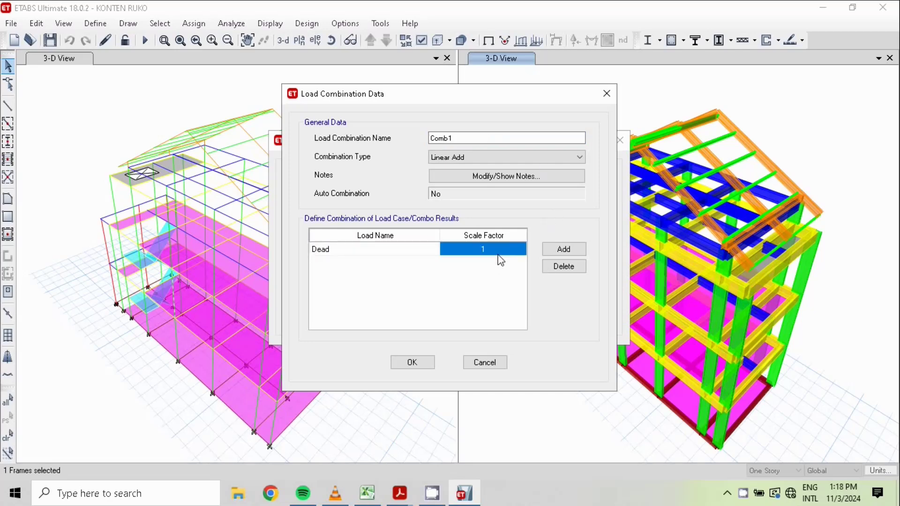
left_click(432, 249)
left_click(432, 248)
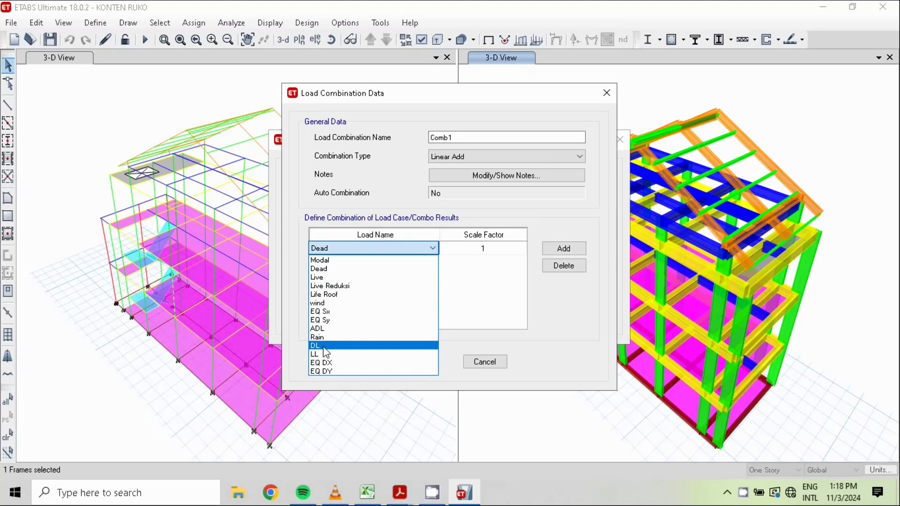
left_click(324, 346)
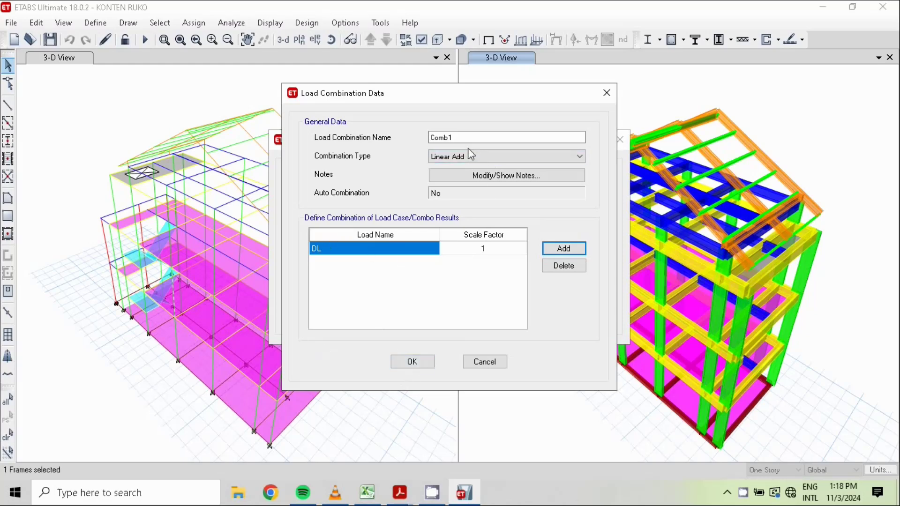
Set the scale factor of DL in Comb1 to 1.4, matching the Excel sheet, and accept the combination.
left_click(502, 253)
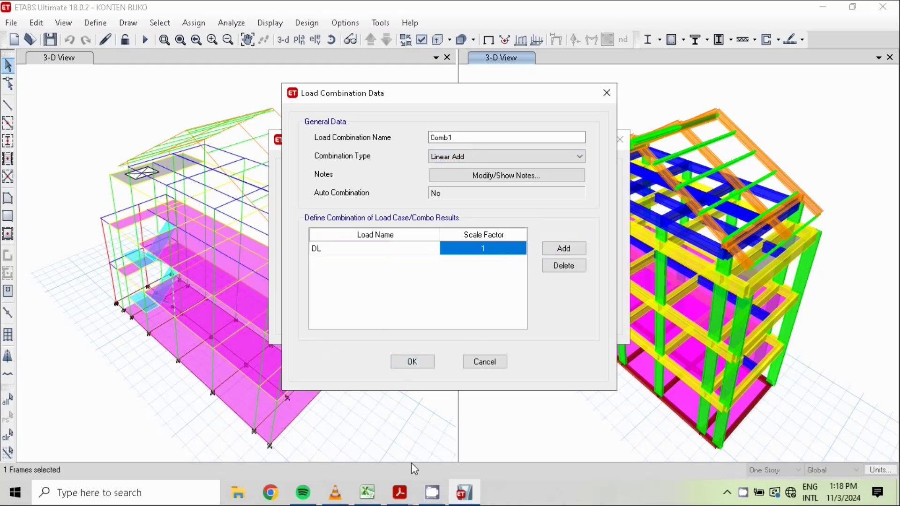
left_click(366, 498)
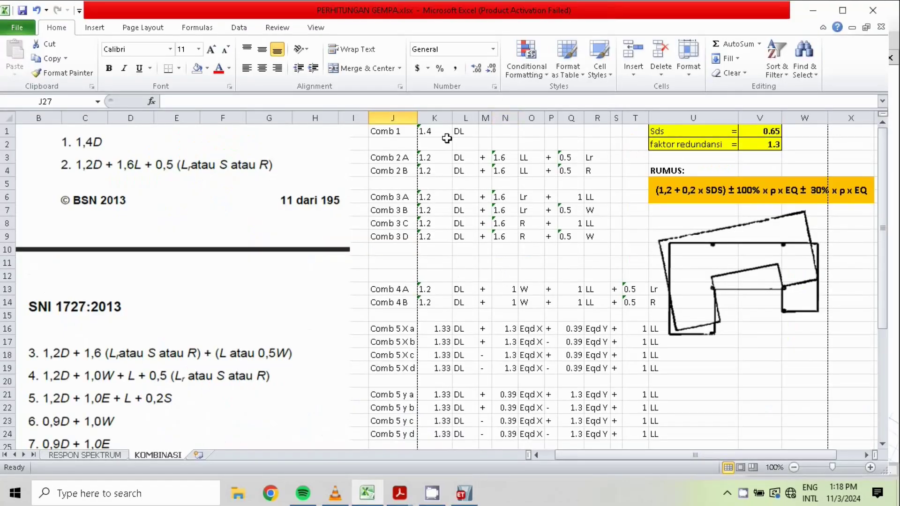
left_click(474, 485)
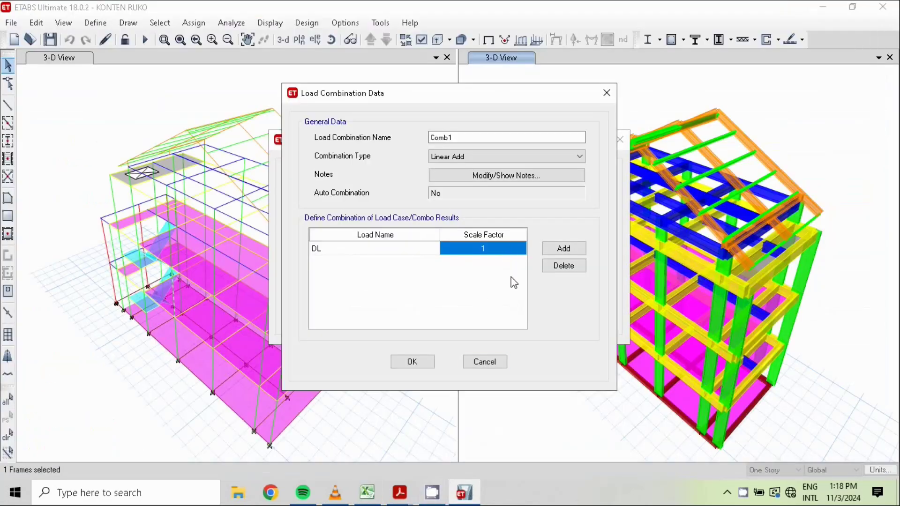
left_click(500, 252)
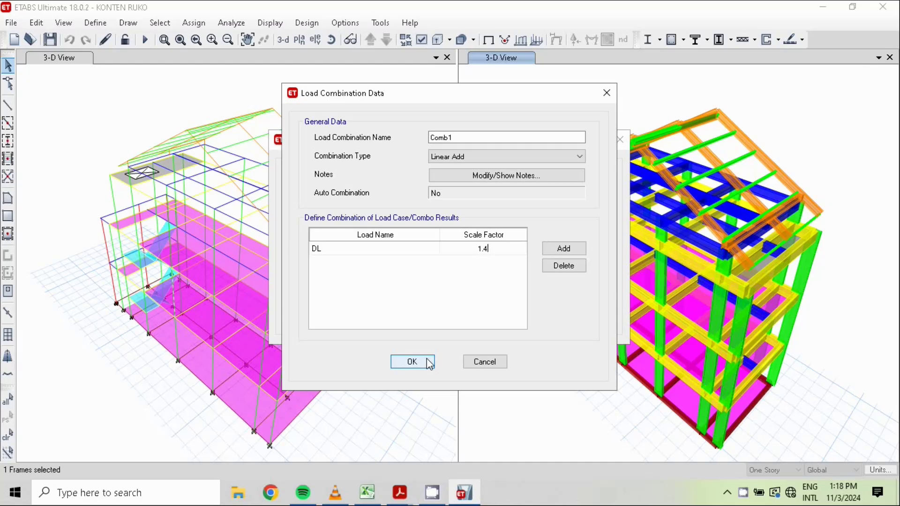
left_click(412, 361)
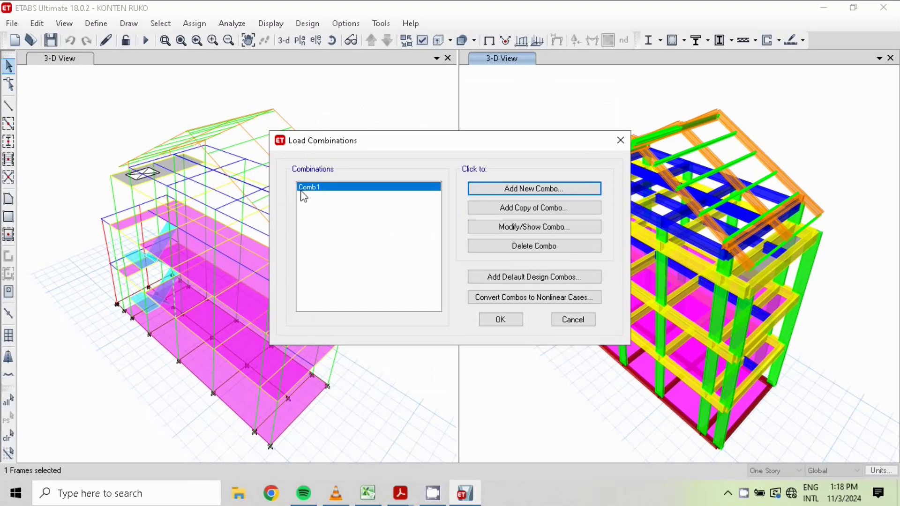
Add a second load combination, Comb2, and set its load to DL with scale factor 1.2, matching the Excel sheet.
left_click(561, 192)
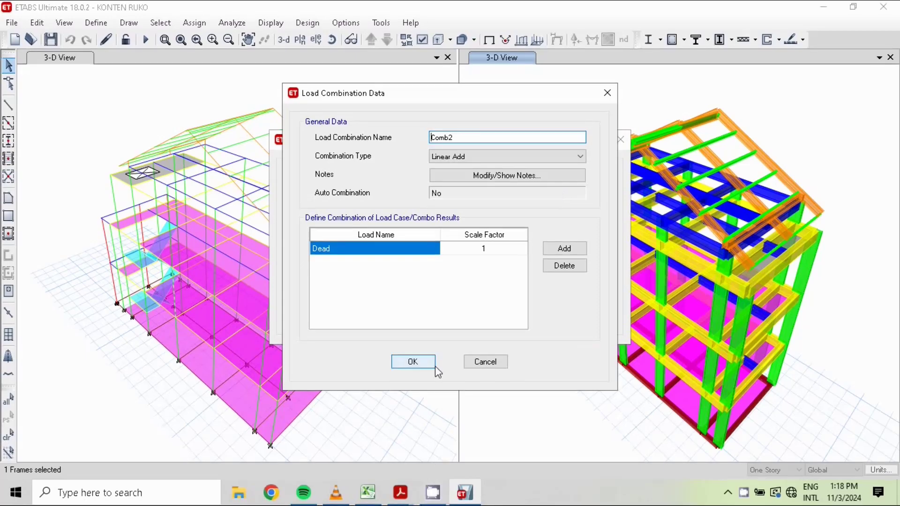
left_click(368, 492)
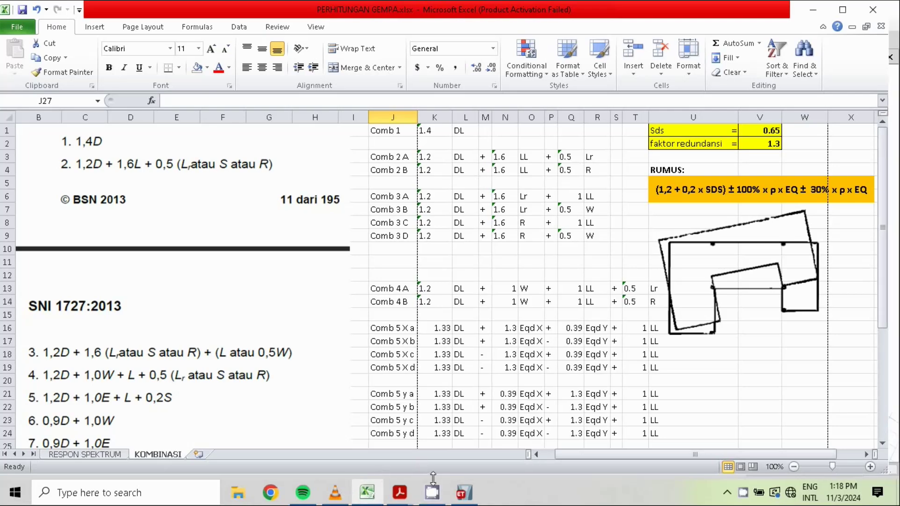
left_click(473, 492)
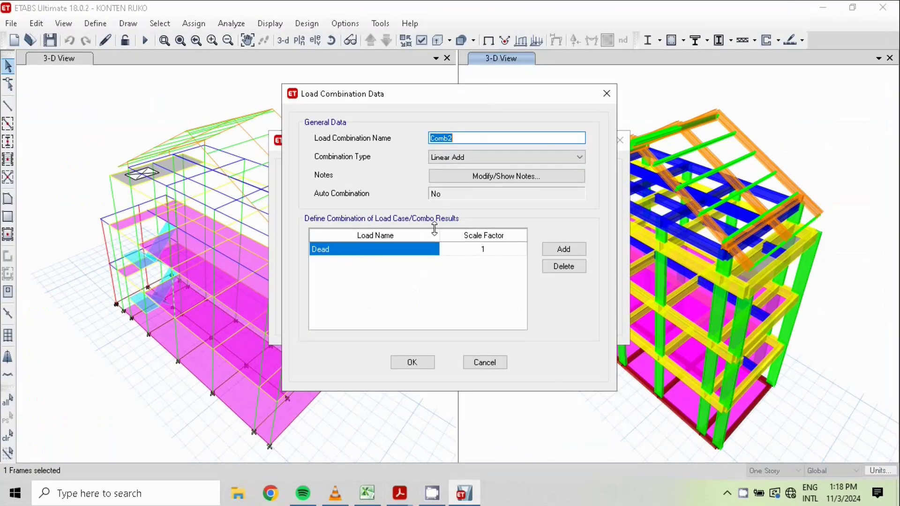
left_click(384, 250)
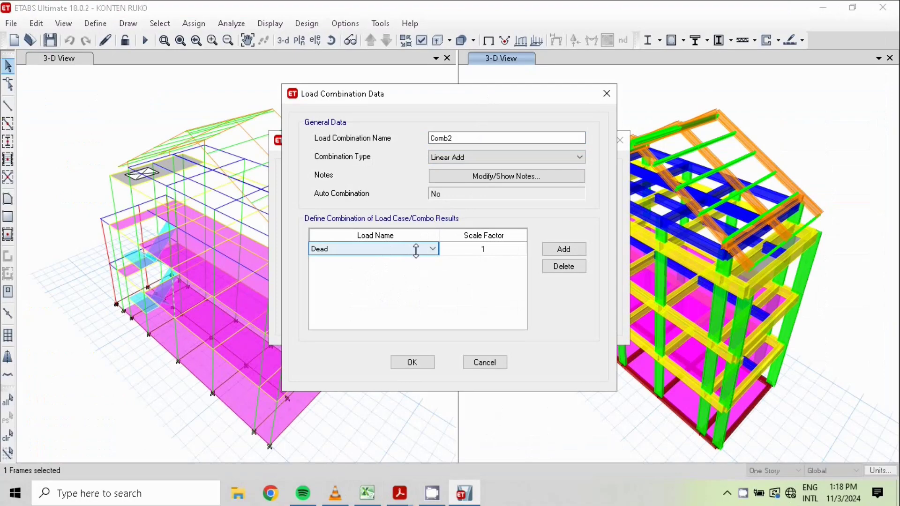
left_click(425, 247)
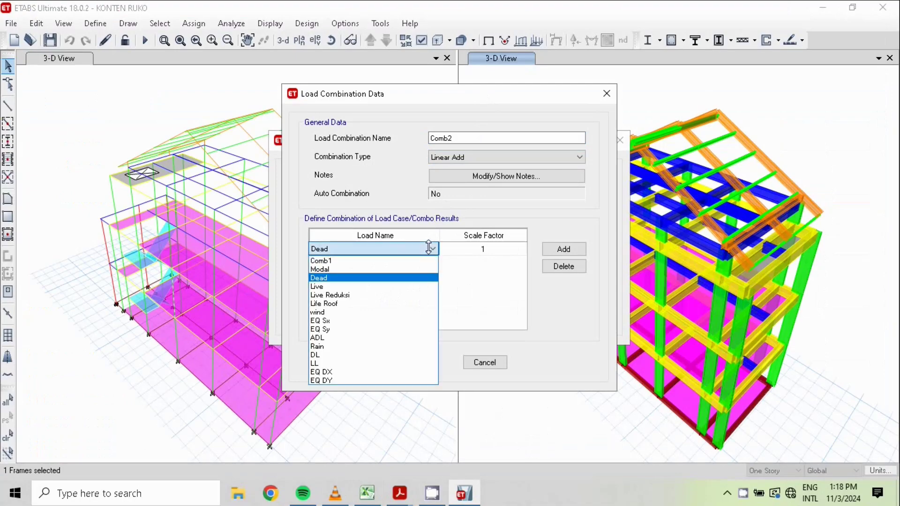
left_click(340, 354)
left_click(484, 252)
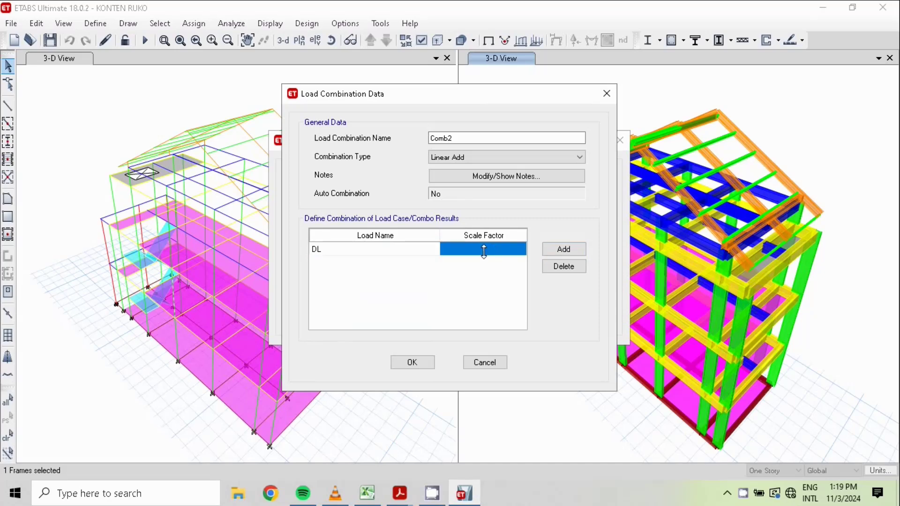
left_click(484, 252)
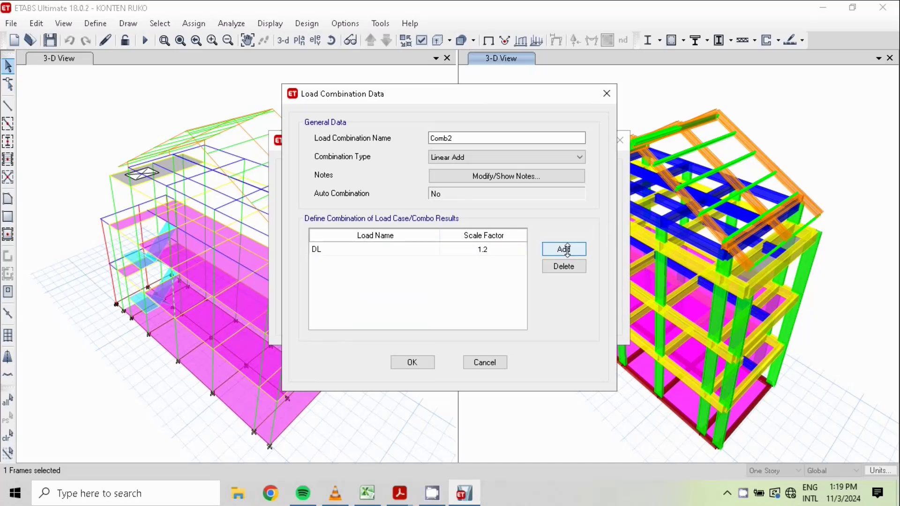
Add the LL load case to Comb2 with a scale factor of 1.6.
left_click(564, 249)
left_click(408, 261)
left_click(420, 263)
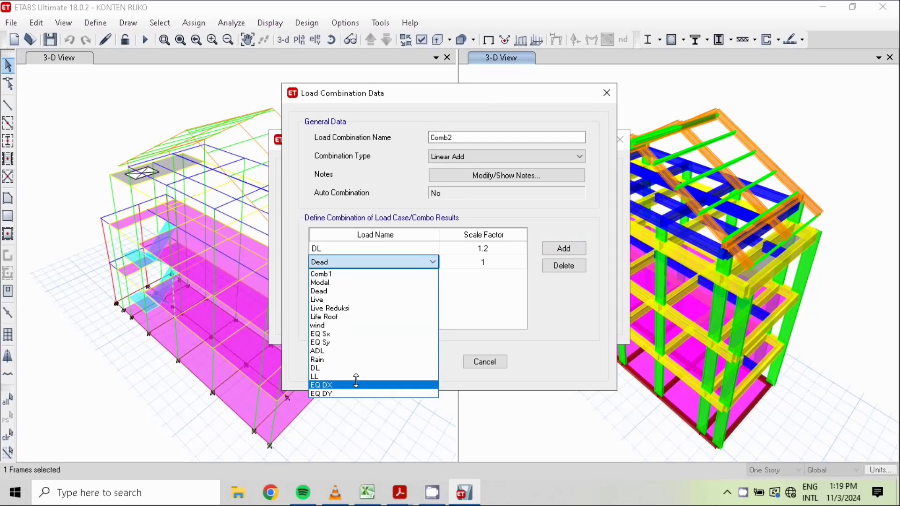
left_click(351, 376)
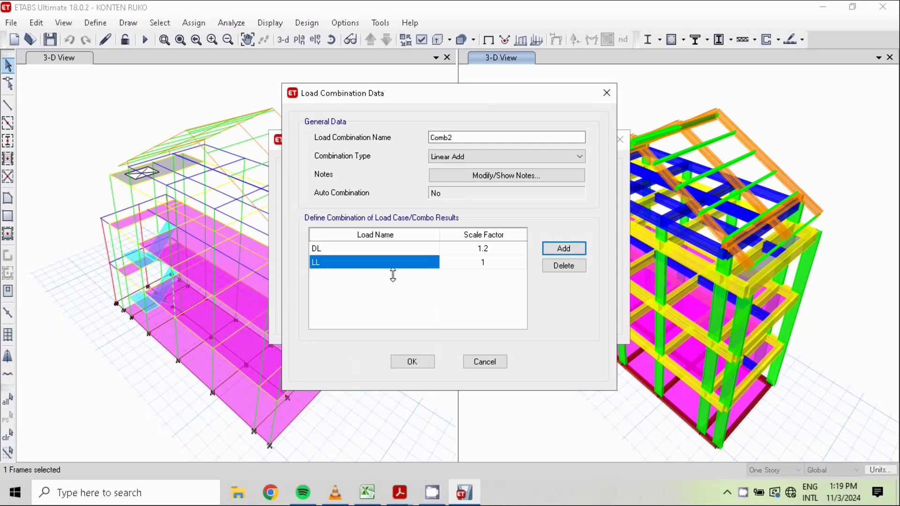
left_click(497, 263)
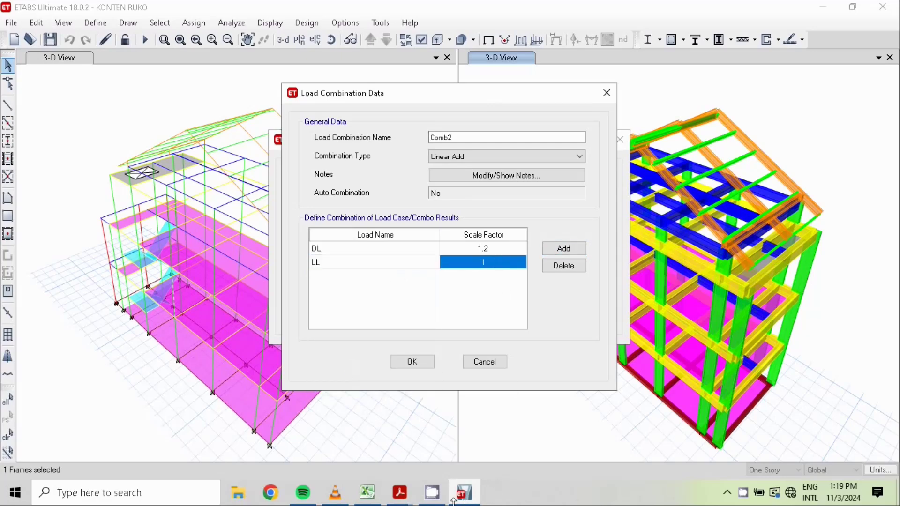
mouse_move(454, 500)
type(".6")
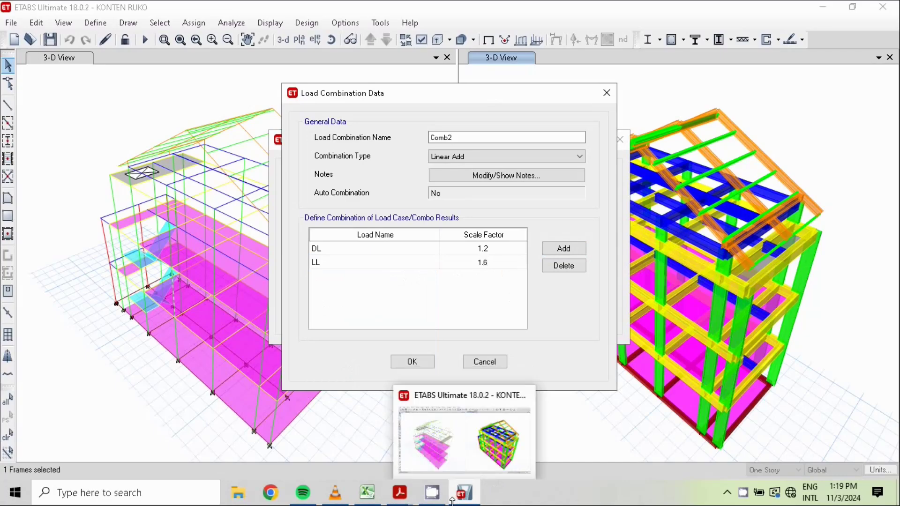
Add the Life Roof load to Comb2 with scale factor 0.5, check it against the Excel sheet, and accept the combination.
left_click(564, 248)
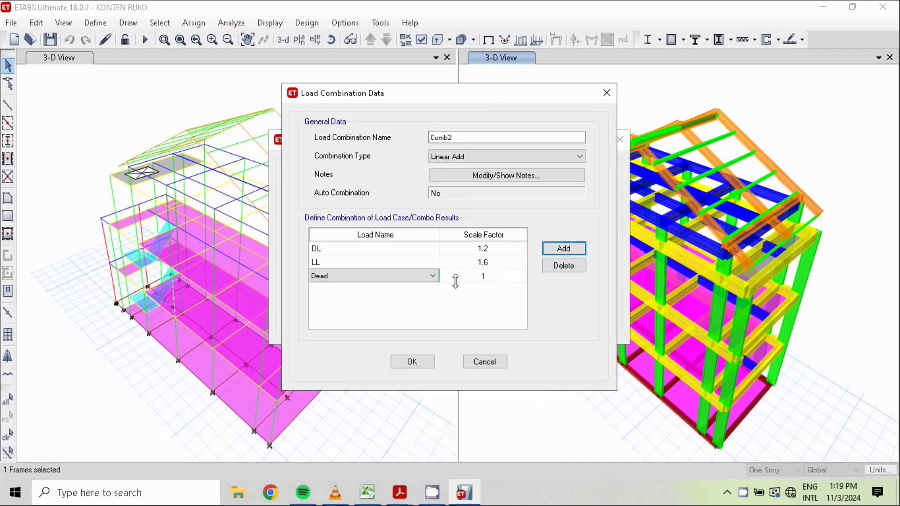
left_click(412, 276)
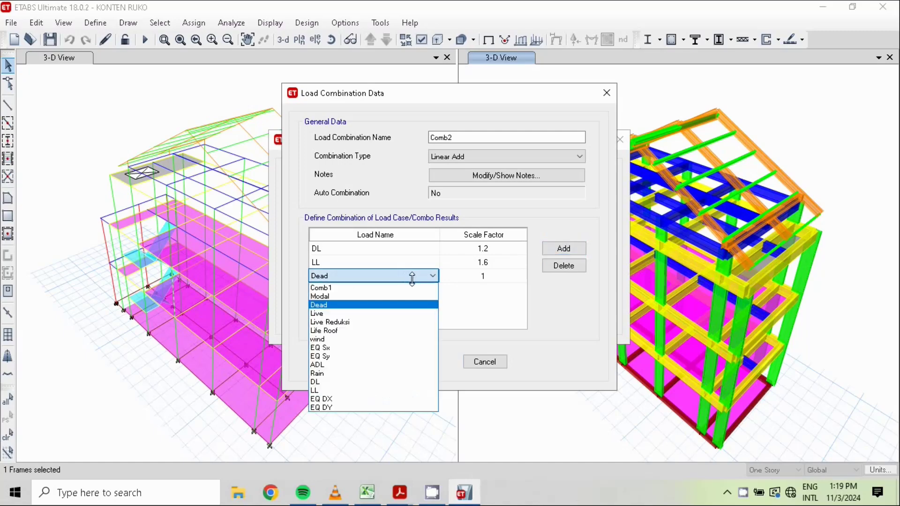
left_click(331, 331)
left_click(364, 486)
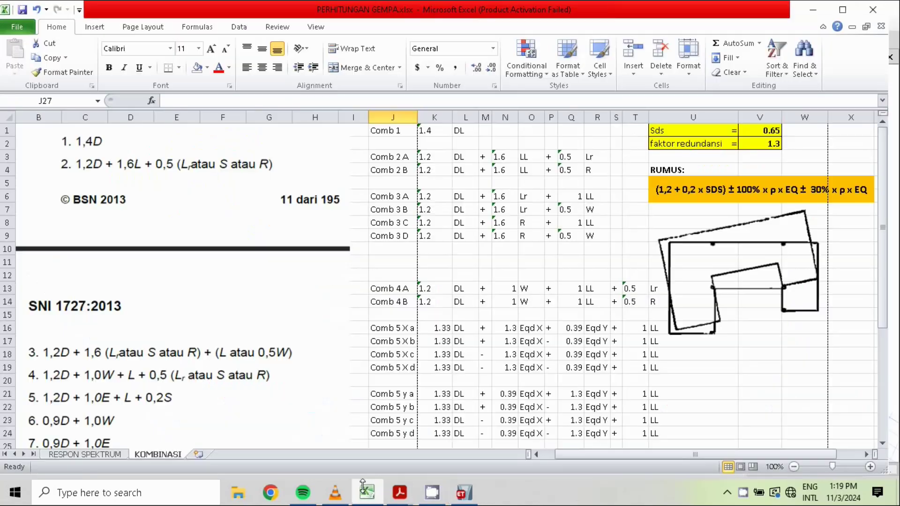
left_click(364, 486)
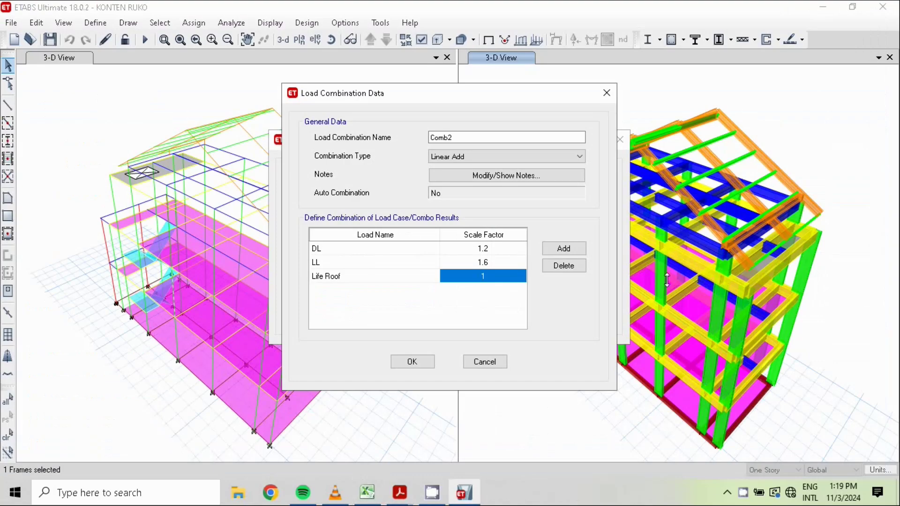
type("0.5")
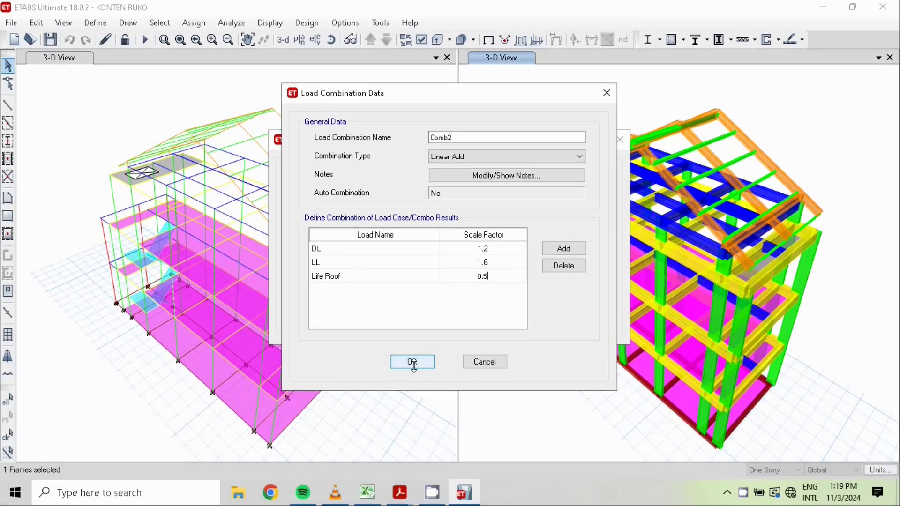
left_click(363, 496)
left_click(463, 493)
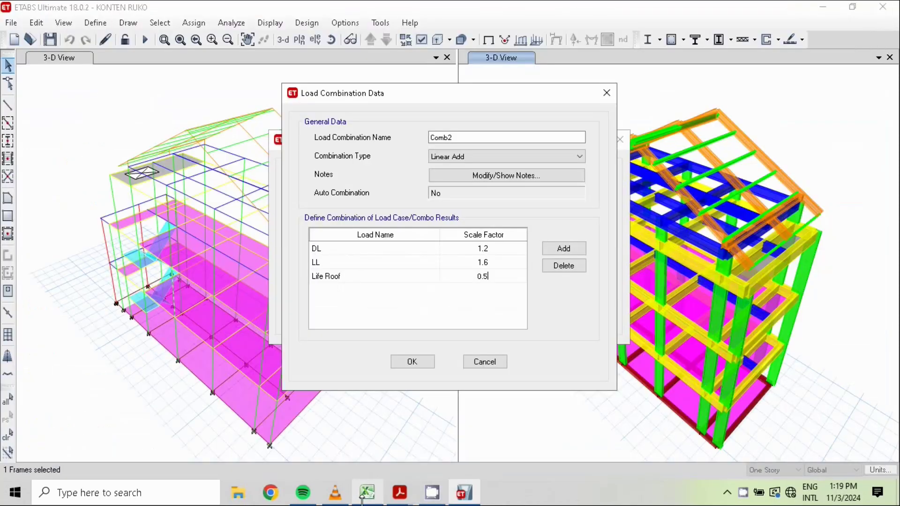
left_click(421, 363)
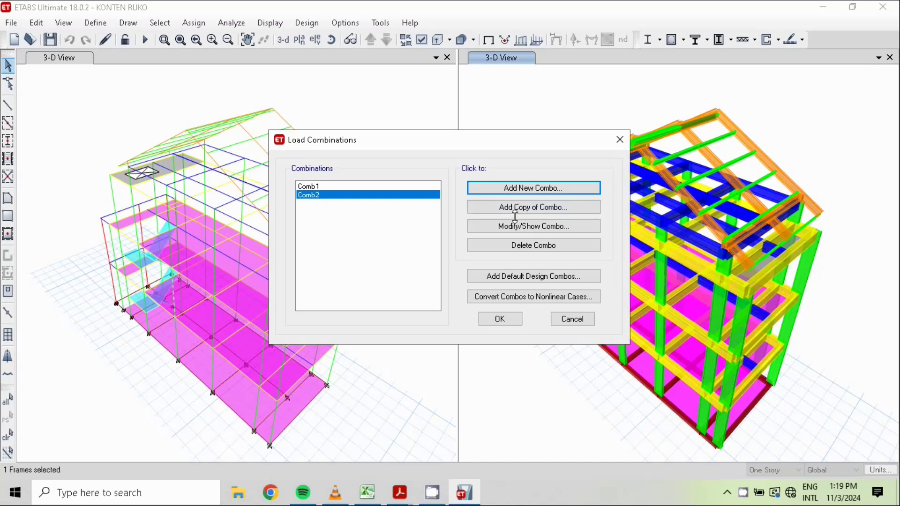
Make a copy of the Comb2 load combination and name it Comb2B.
left_click(517, 207)
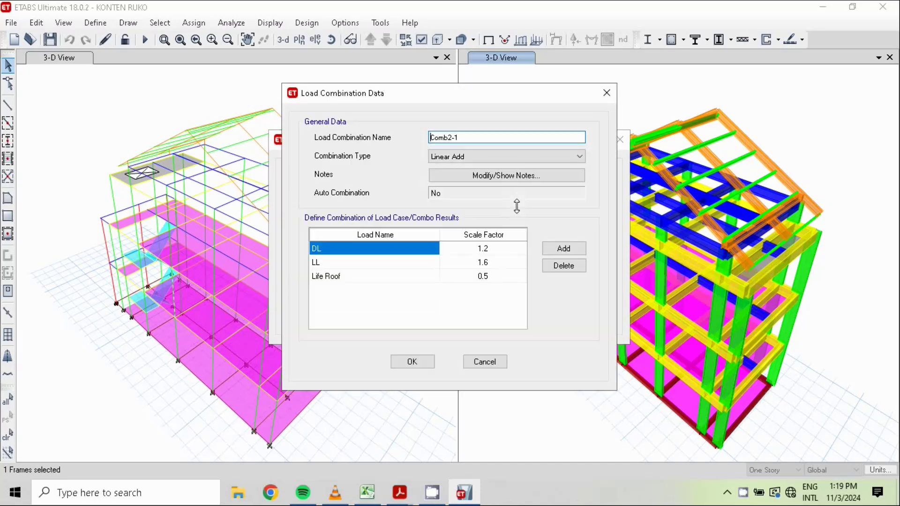
left_click(462, 136)
type("-1")
Replace the Life Roof load in Comb2B with wind and accept the combination.
left_click(431, 275)
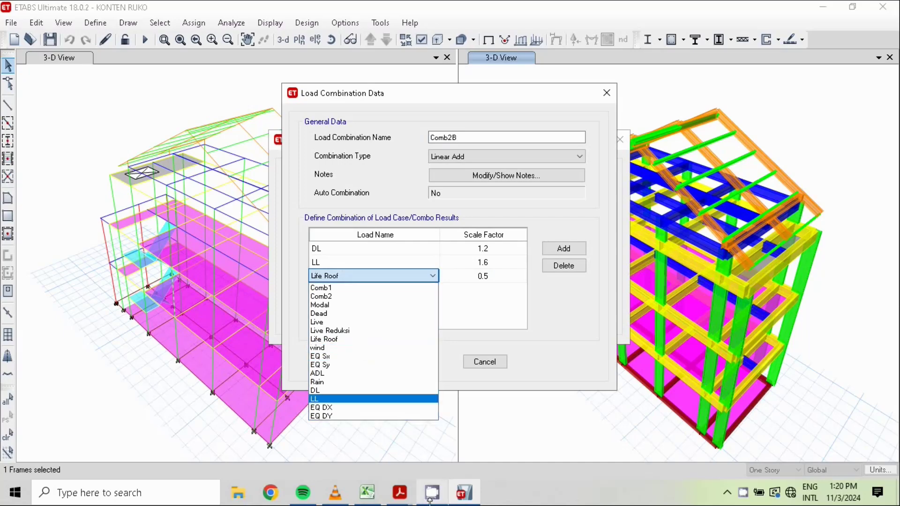
left_click(374, 492)
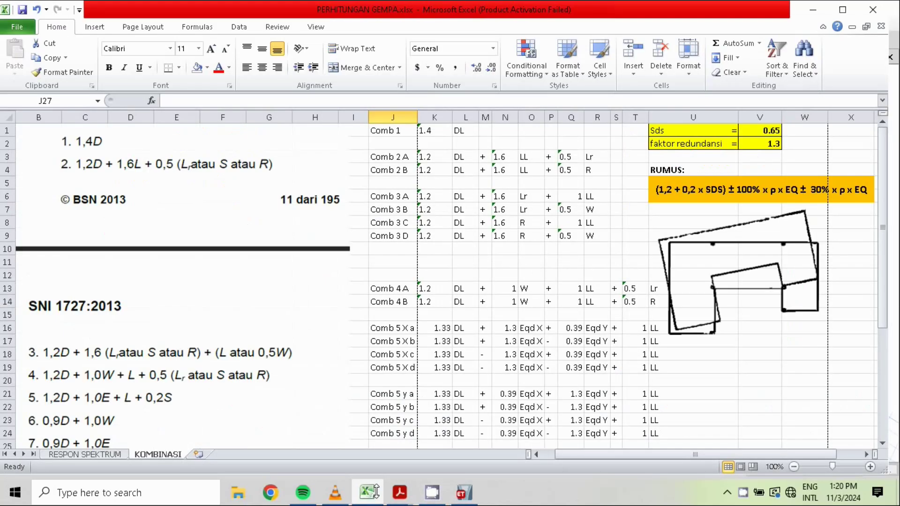
left_click(373, 492)
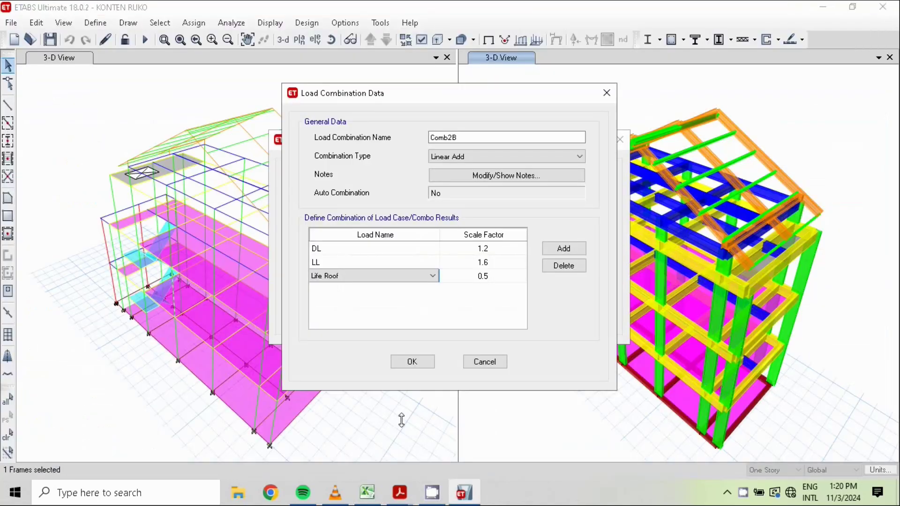
left_click(432, 275)
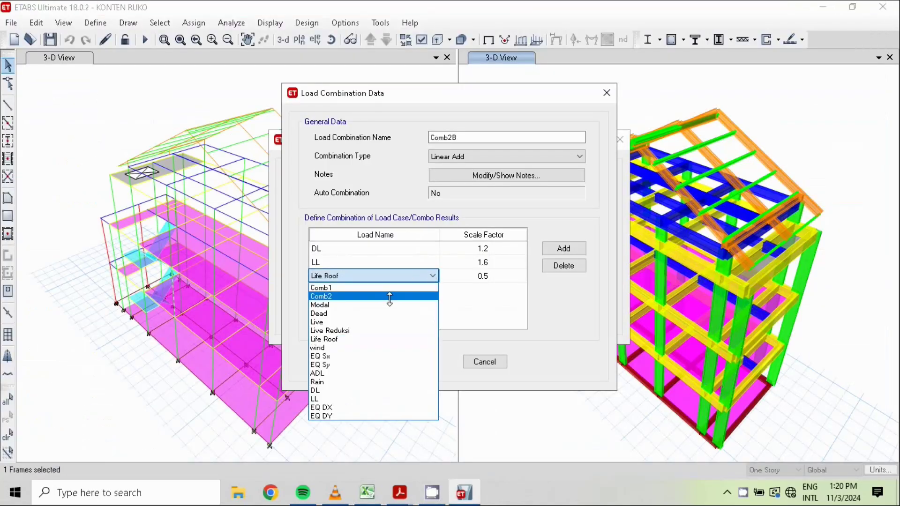
left_click(355, 348)
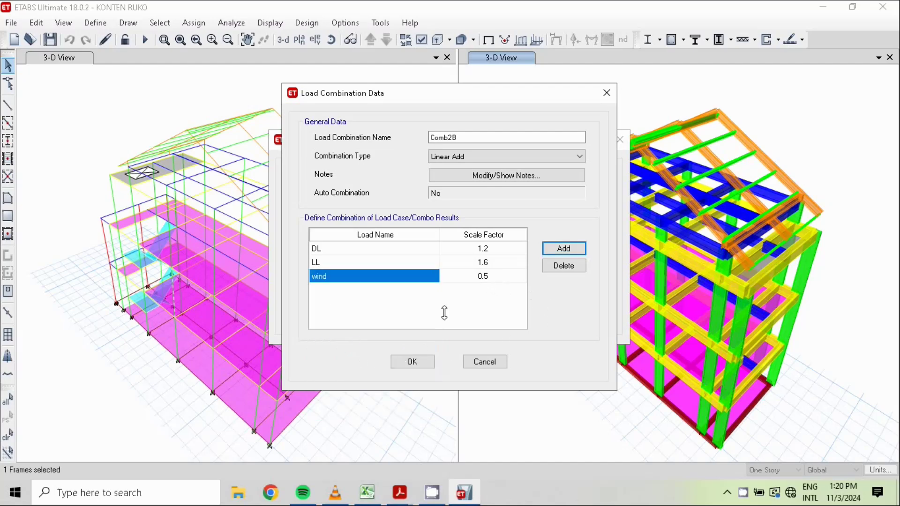
left_click(404, 362)
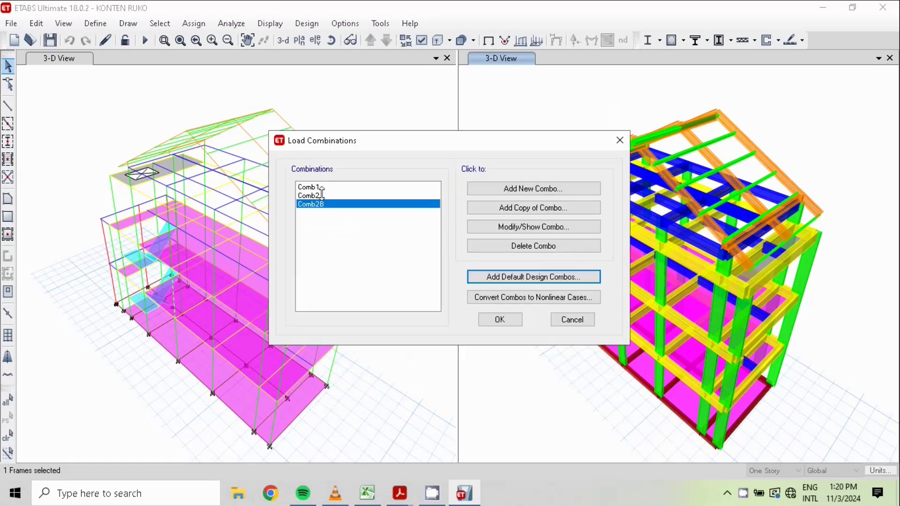
Rename the Comb2 load combination to Comb2A.
left_click(320, 195)
left_click(541, 227)
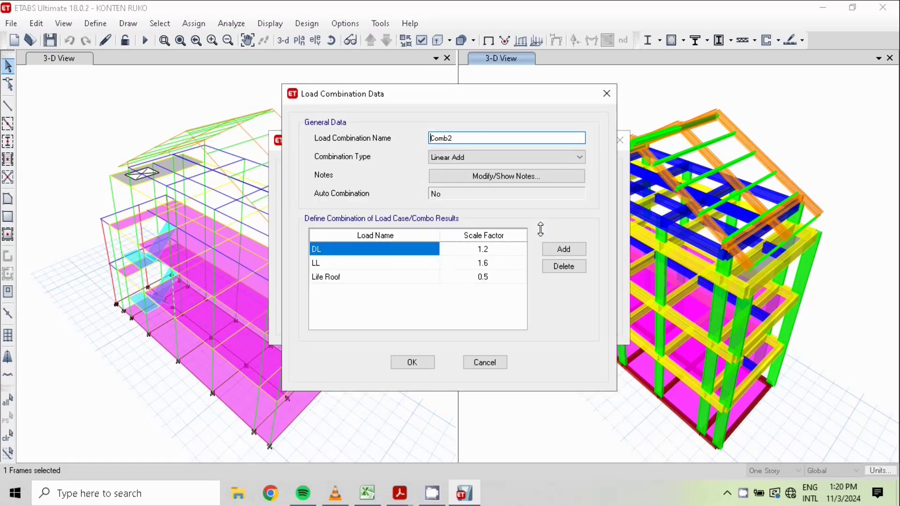
left_click(467, 137)
left_click(412, 363)
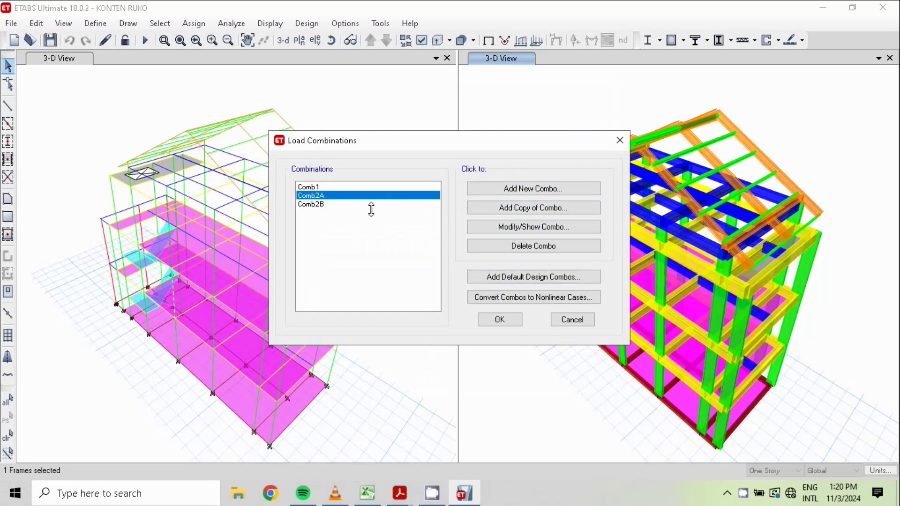
After checking the Excel combination list, make a copy of Comb2A and name it Comb3A.
left_click(302, 205)
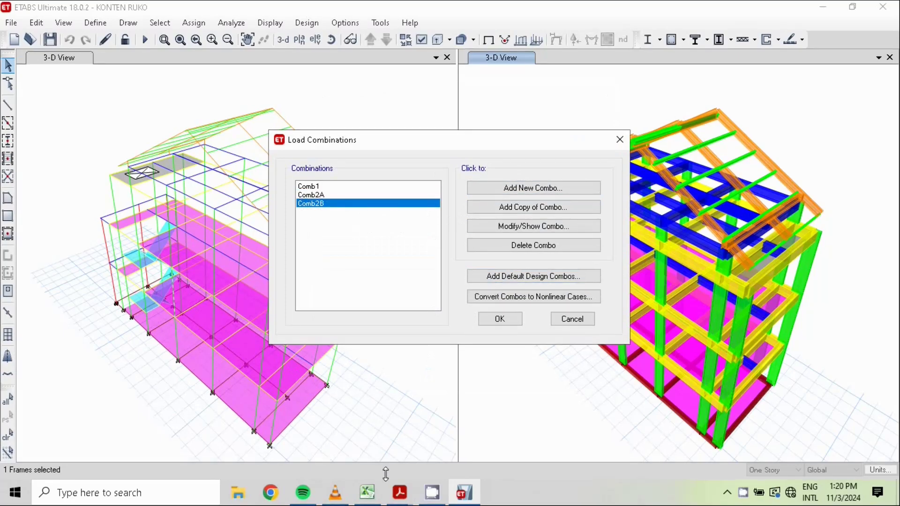
left_click(365, 496)
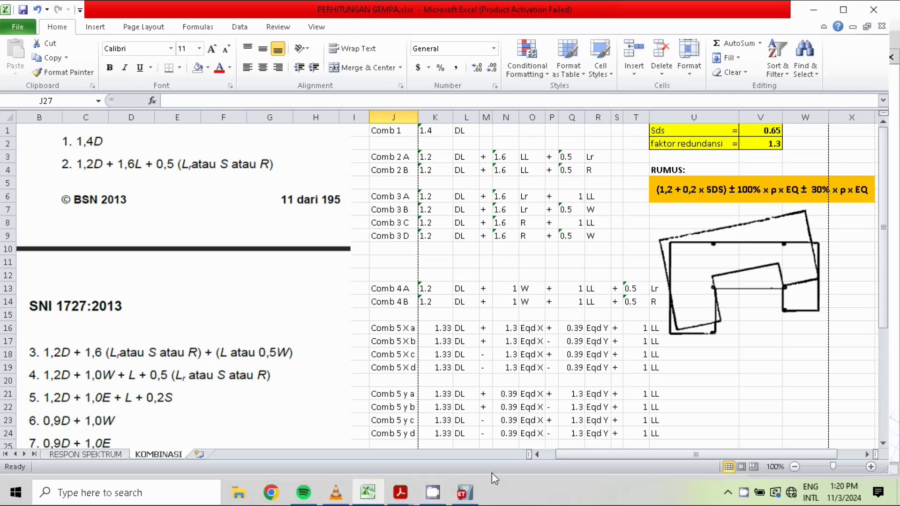
left_click(463, 493)
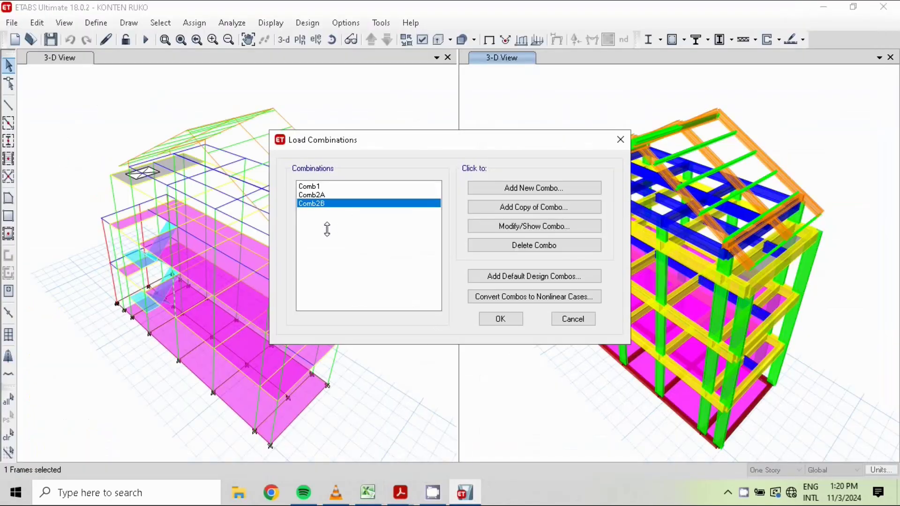
left_click(319, 196)
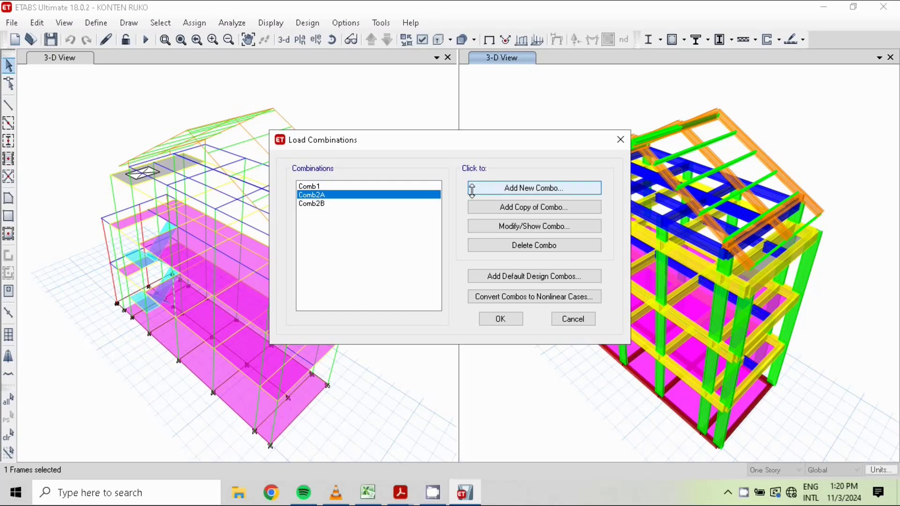
left_click(511, 205)
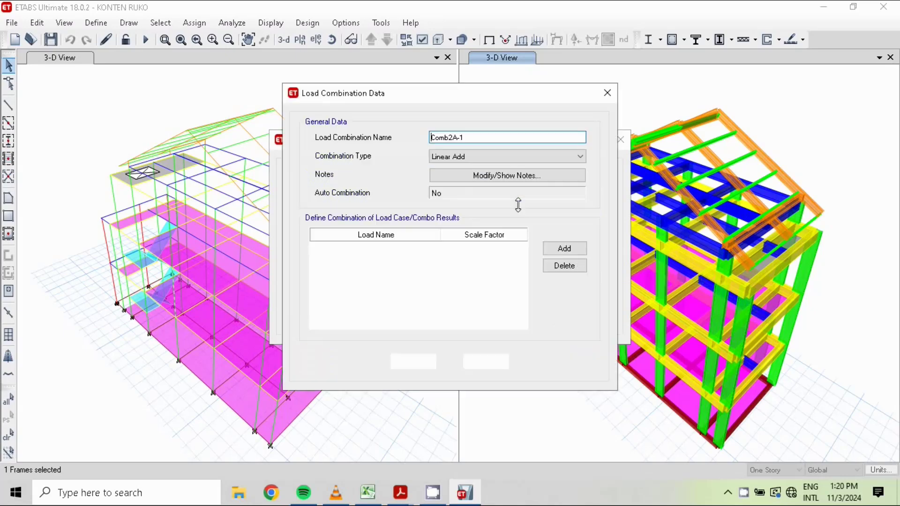
left_click(470, 137)
key("BackSpace")
key("BackSpace")
key("BackSpace")
key("BackSpace")
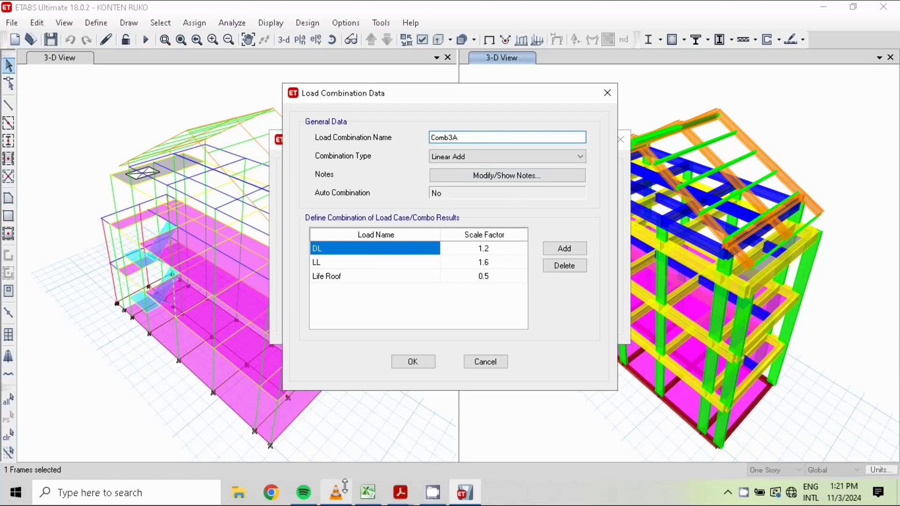
Consult the Excel combination list and replace the LL load in Comb3A with Life Roof.
left_click(367, 497)
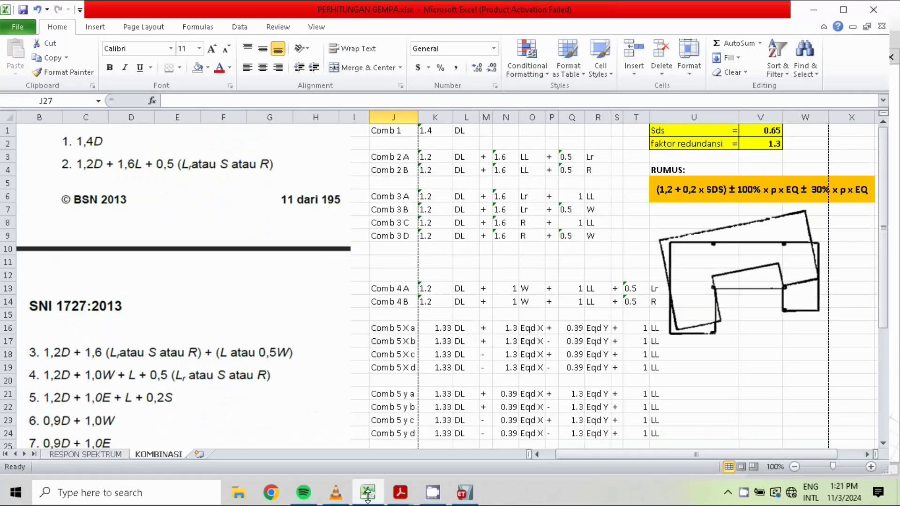
left_click(368, 498)
left_click(411, 262)
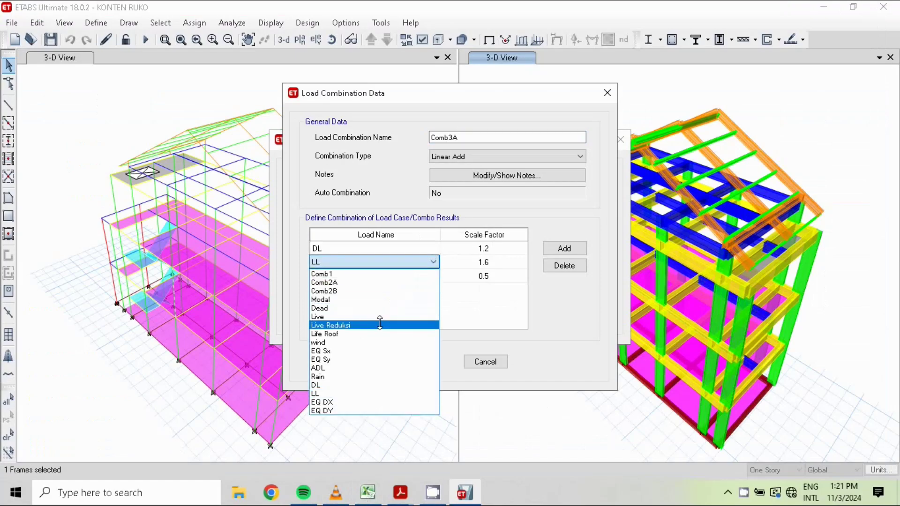
left_click(369, 333)
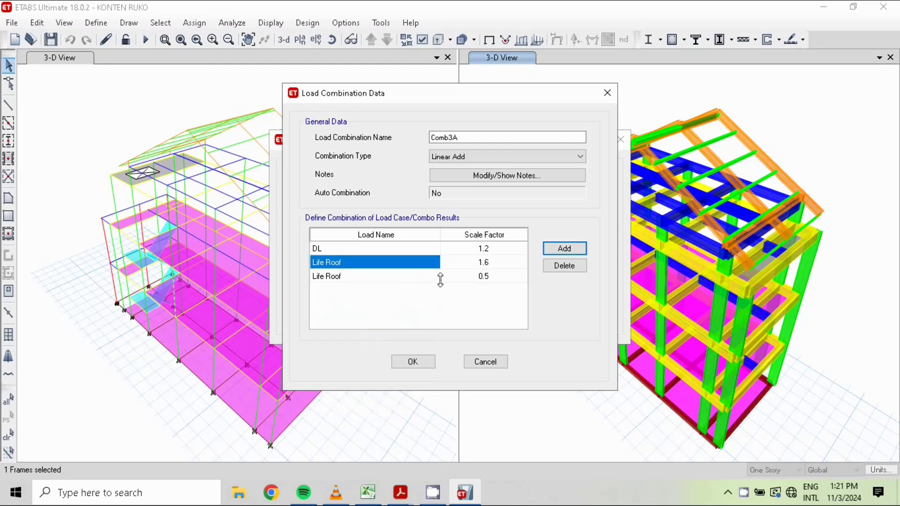
Replace the third load of Comb3A with LL, following the Excel list, and set its scale factor to 1.
left_click(423, 277)
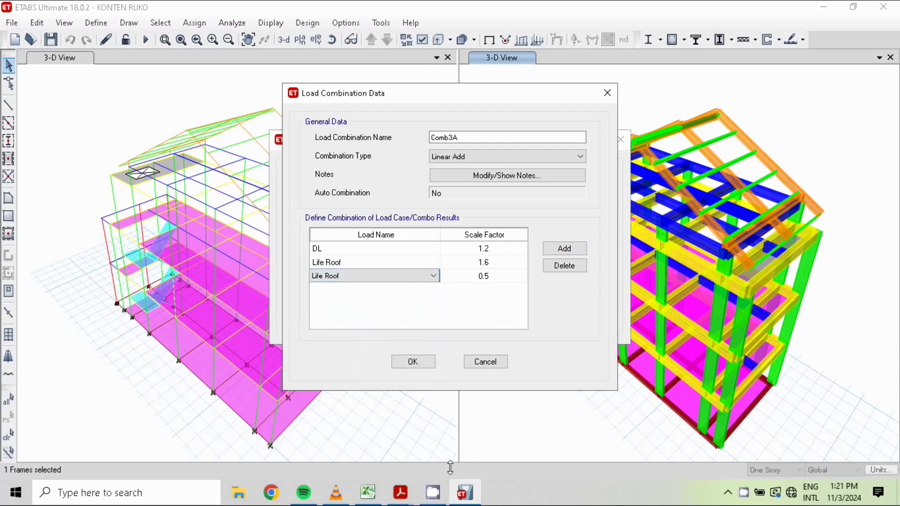
left_click(364, 492)
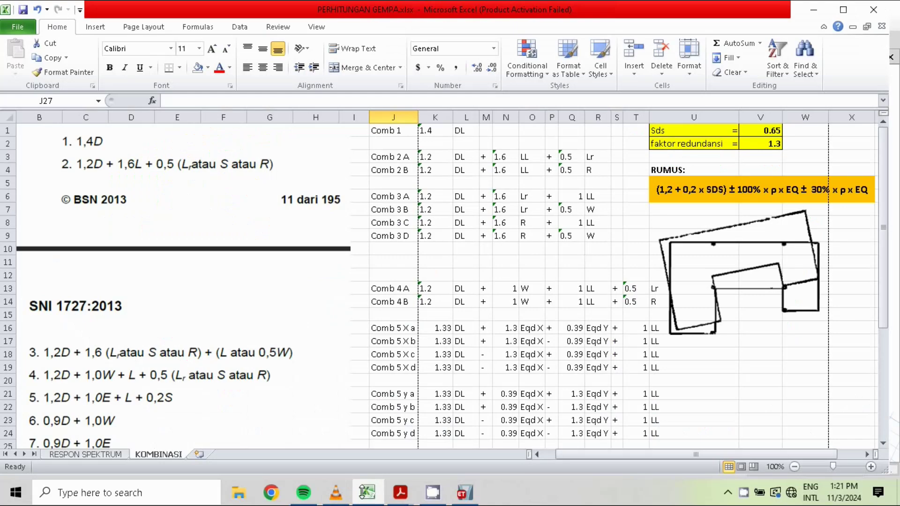
left_click(464, 492)
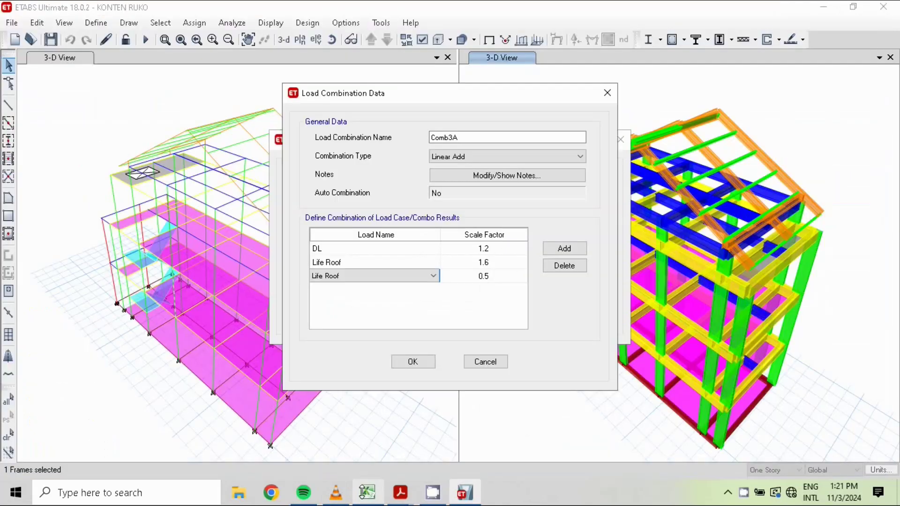
left_click(433, 275)
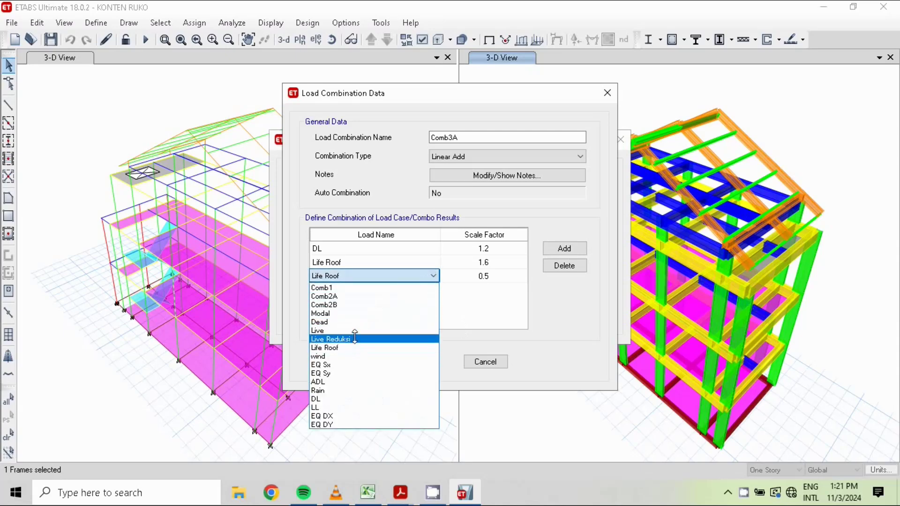
left_click(351, 407)
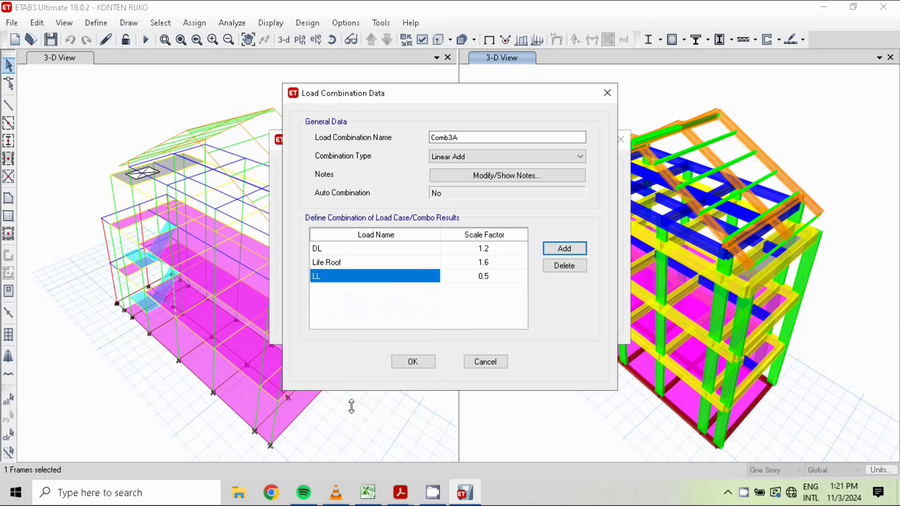
left_click(499, 277)
type("1")
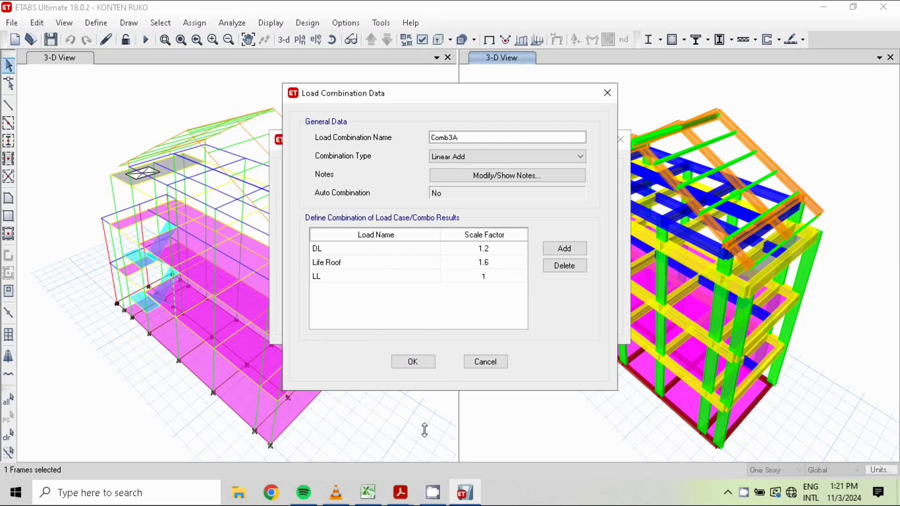
Compare Comb3A with the Excel combination list and accept the combination.
left_click(369, 491)
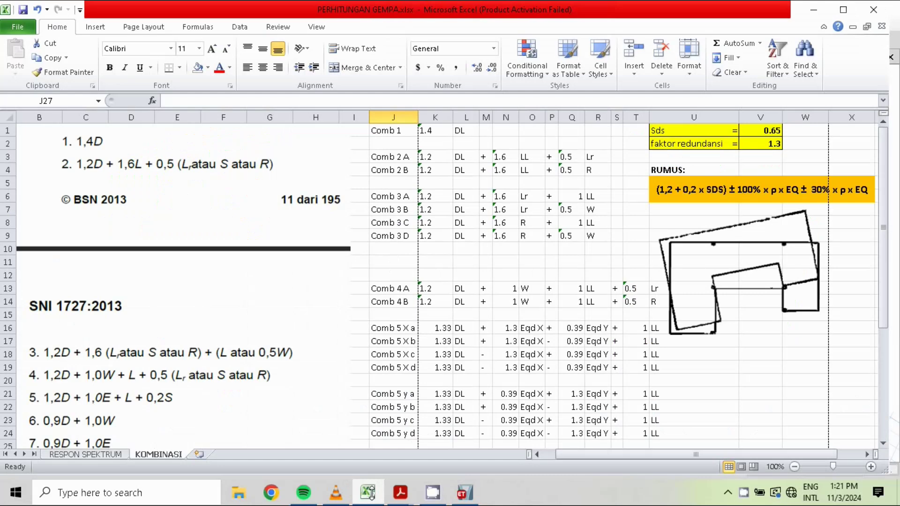
left_click(368, 492)
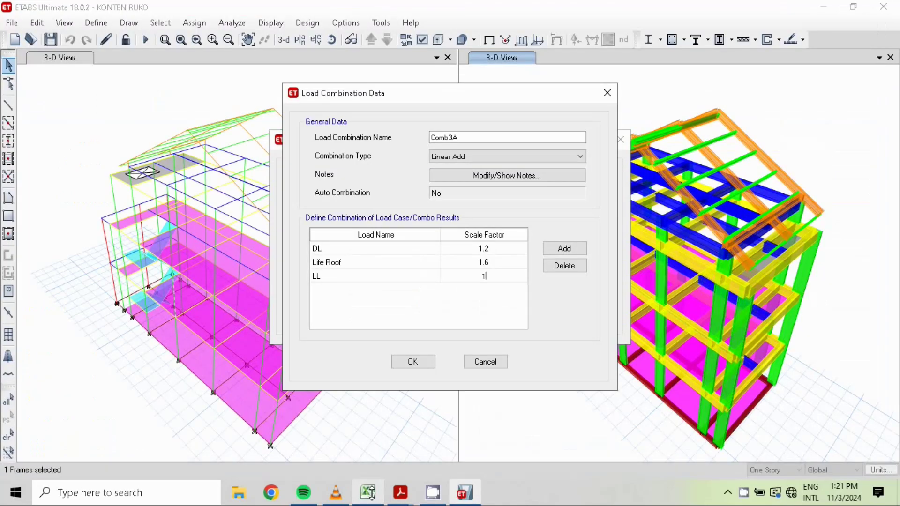
left_click(368, 492)
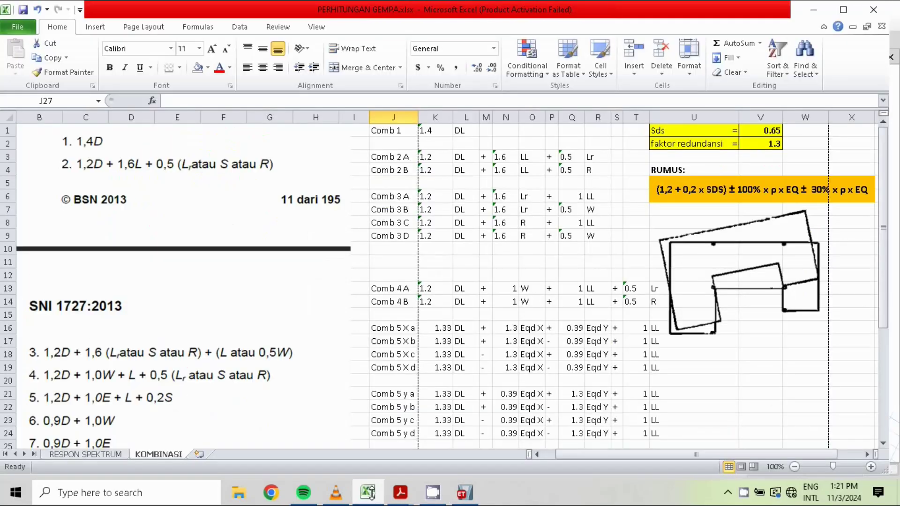
left_click(368, 492)
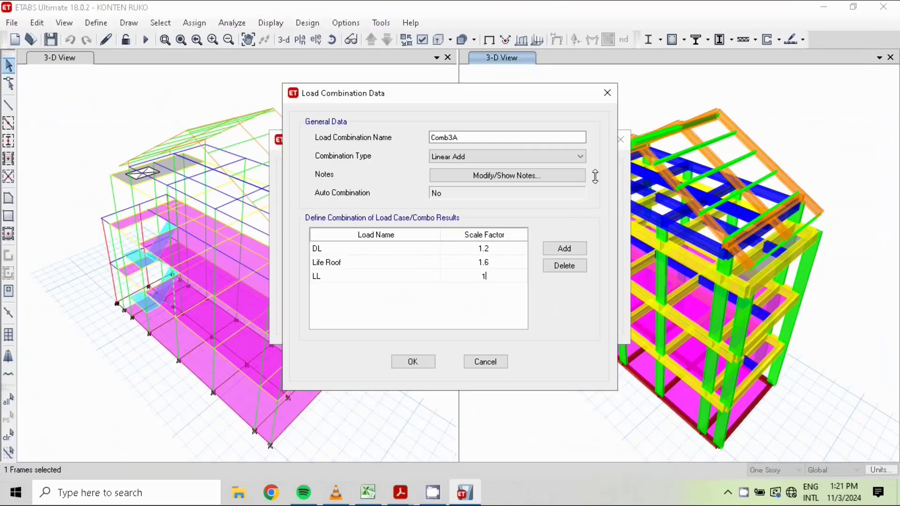
left_click(413, 361)
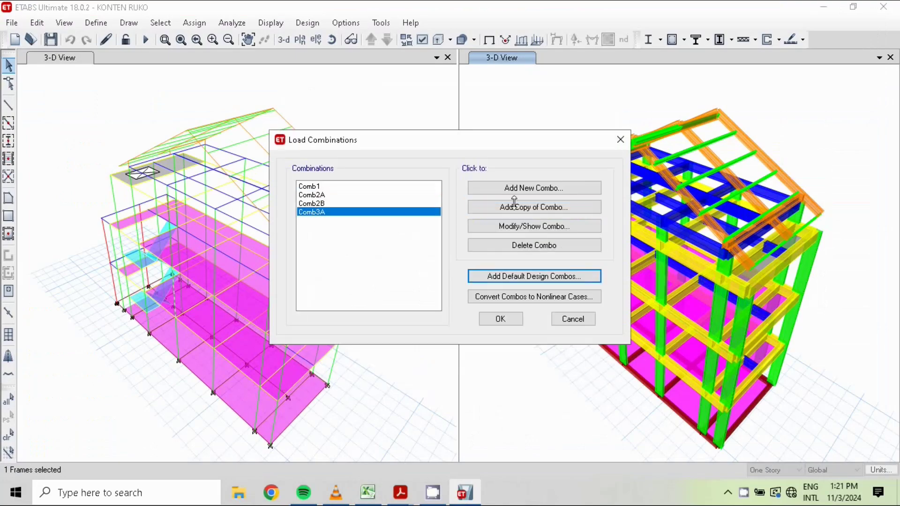
Make a copy of Comb3A named Comb3B and check its loads in the Excel combination list.
left_click(542, 207)
left_click(476, 137)
key("BackSpace")
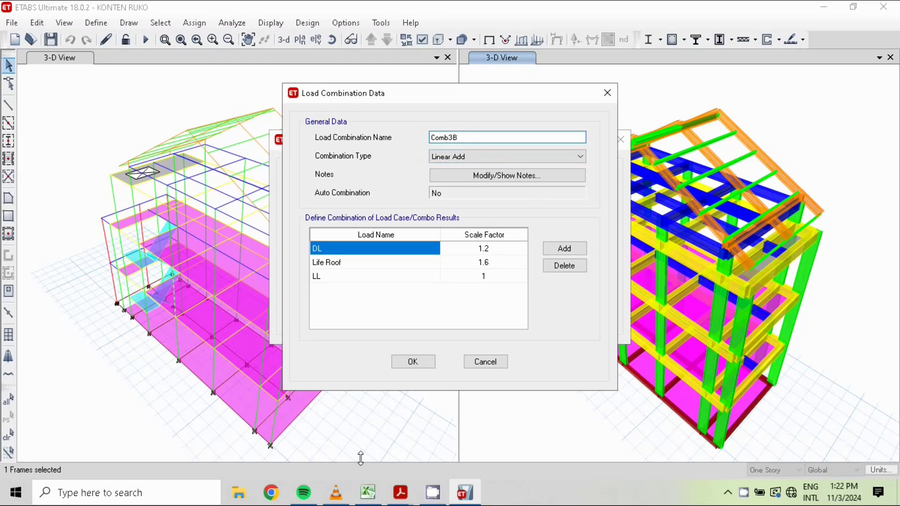
left_click(370, 497)
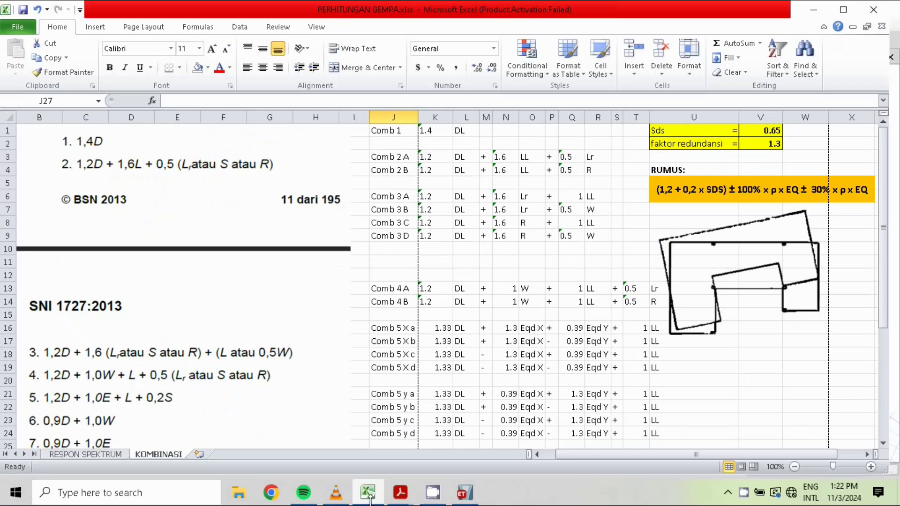
left_click(464, 492)
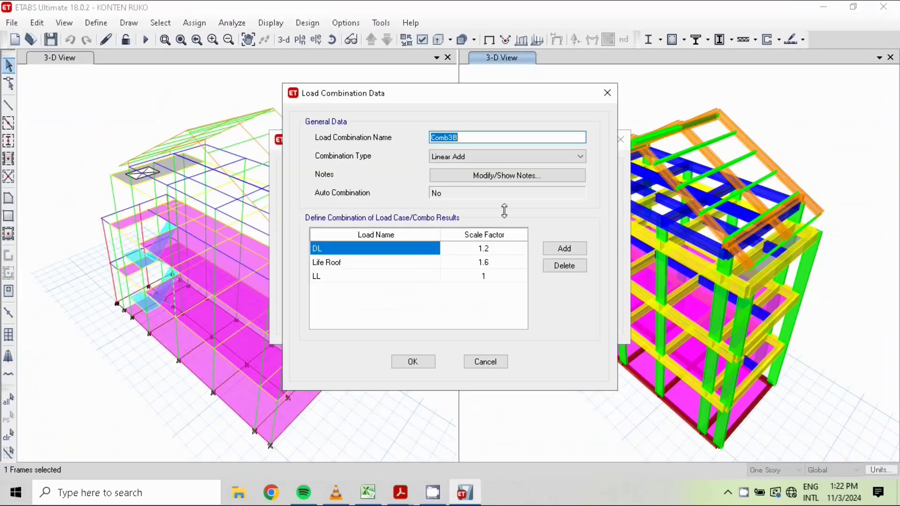
Replace the LL load in Comb3B with wind at scale factor 0.5 and accept the combination.
left_click(379, 278)
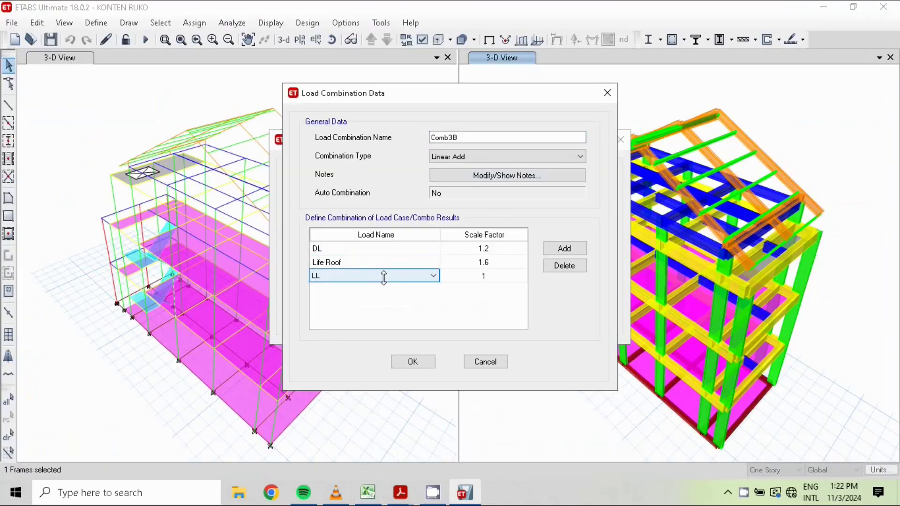
left_click(433, 276)
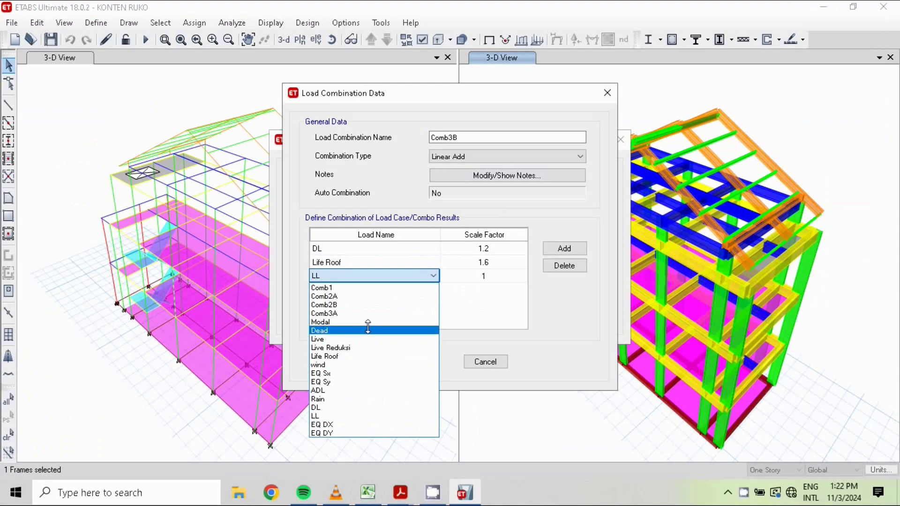
left_click(357, 365)
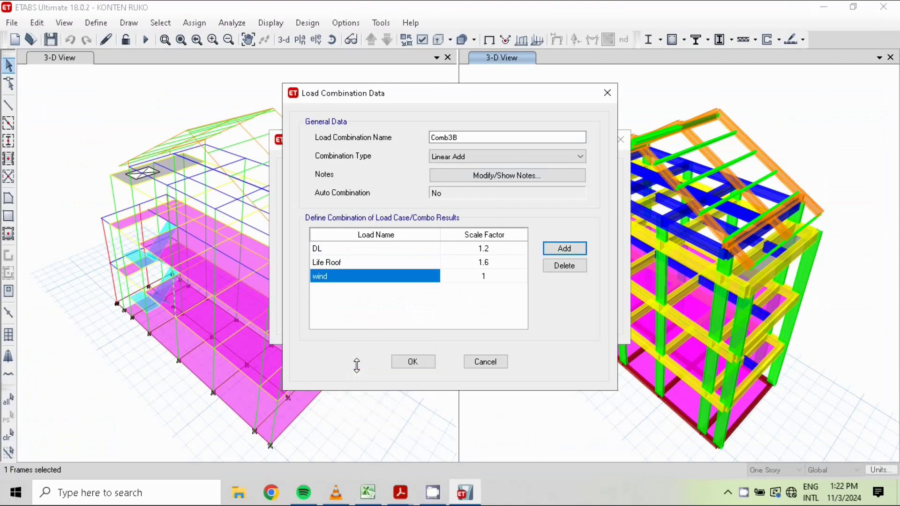
left_click(477, 280)
type("0.5")
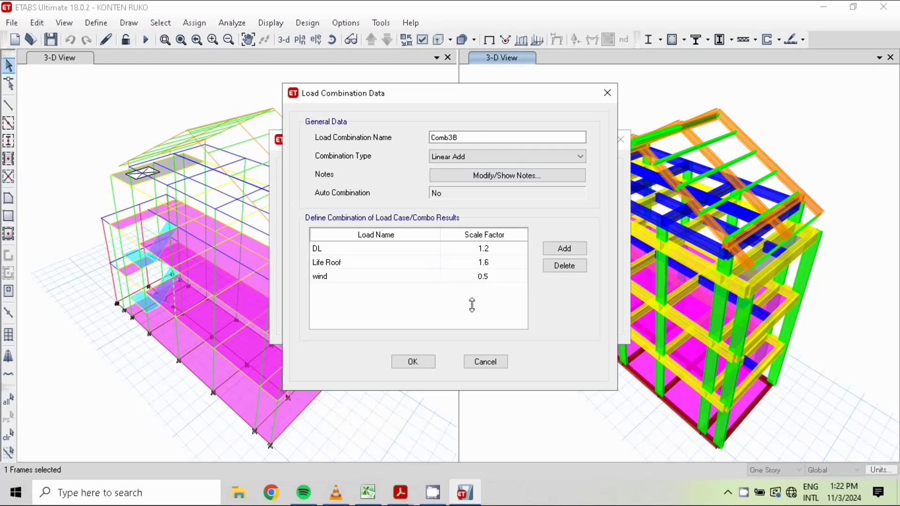
left_click(432, 363)
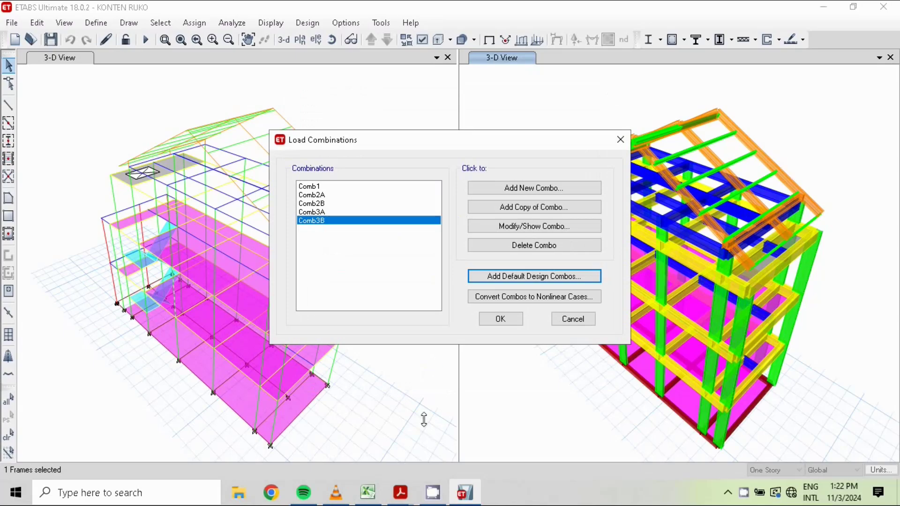
Check the Excel combination list and make another copy of the Comb3A load combination.
left_click(363, 493)
left_click(363, 493)
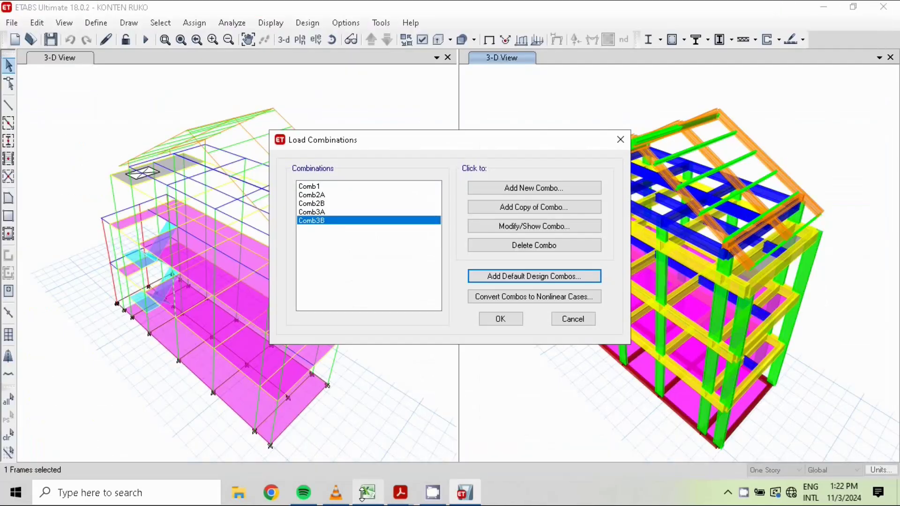
left_click(328, 211)
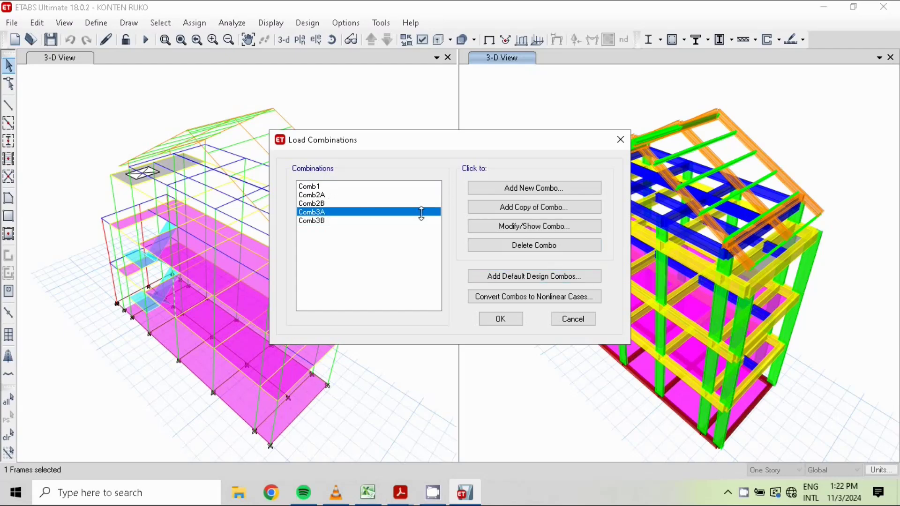
left_click(535, 208)
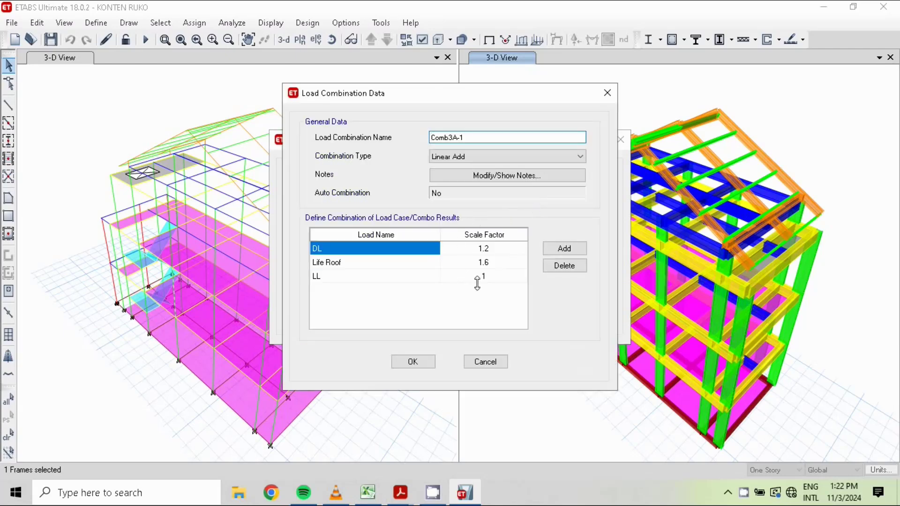
Replace the Life Roof load in the Comb3A copy with Rain, name the combination Comb3C and accept it.
left_click(446, 263)
left_click(433, 263)
left_click(432, 262)
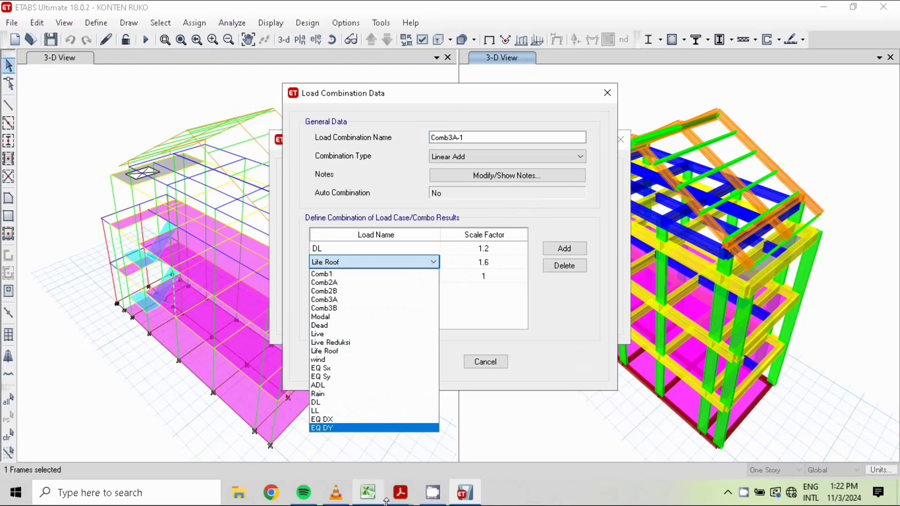
left_click(369, 493)
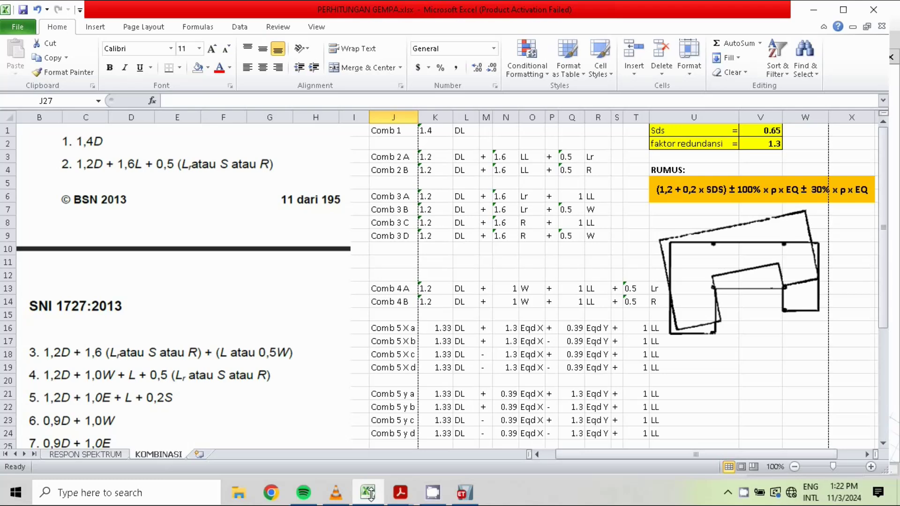
left_click(464, 493)
left_click(434, 261)
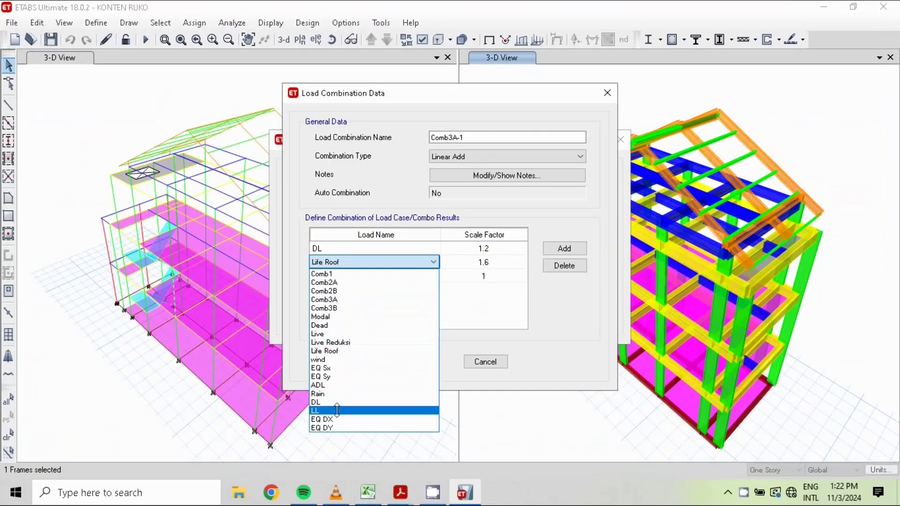
left_click(339, 394)
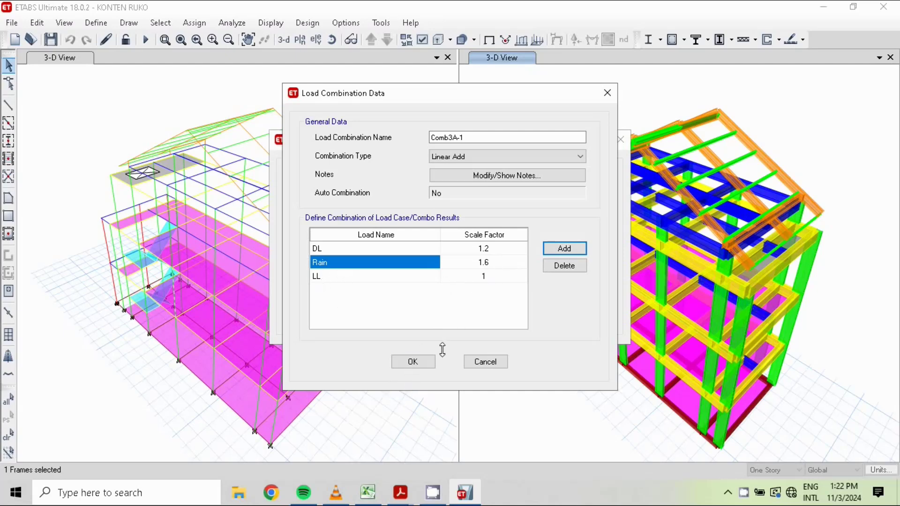
left_click(468, 138)
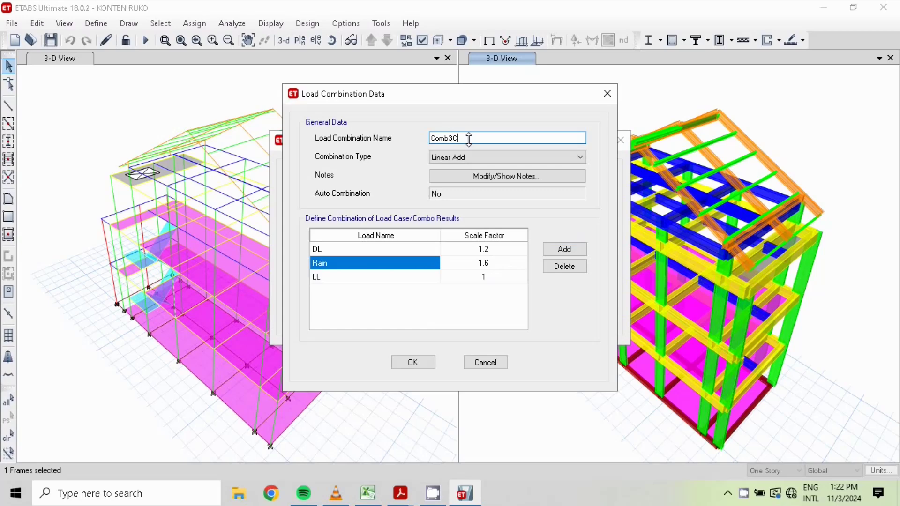
left_click(413, 362)
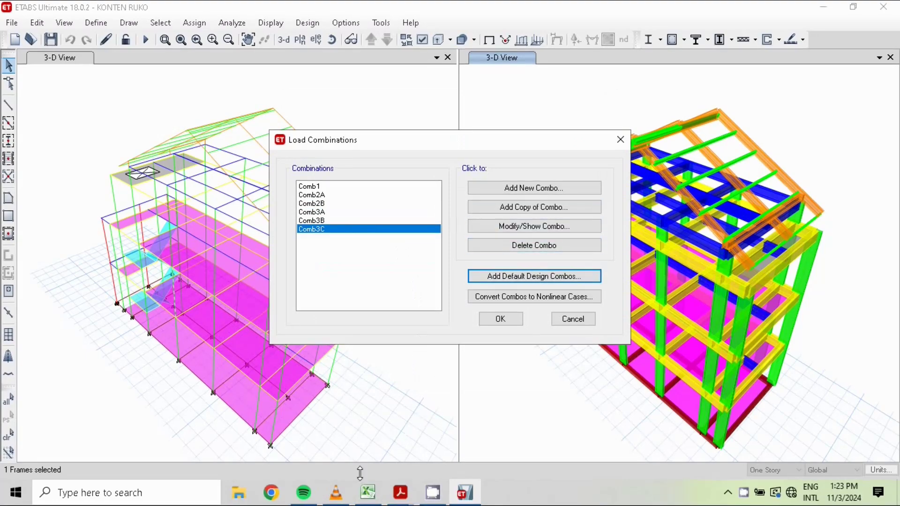
Consult the Excel combination list and make a copy of the Comb3C load combination.
left_click(367, 492)
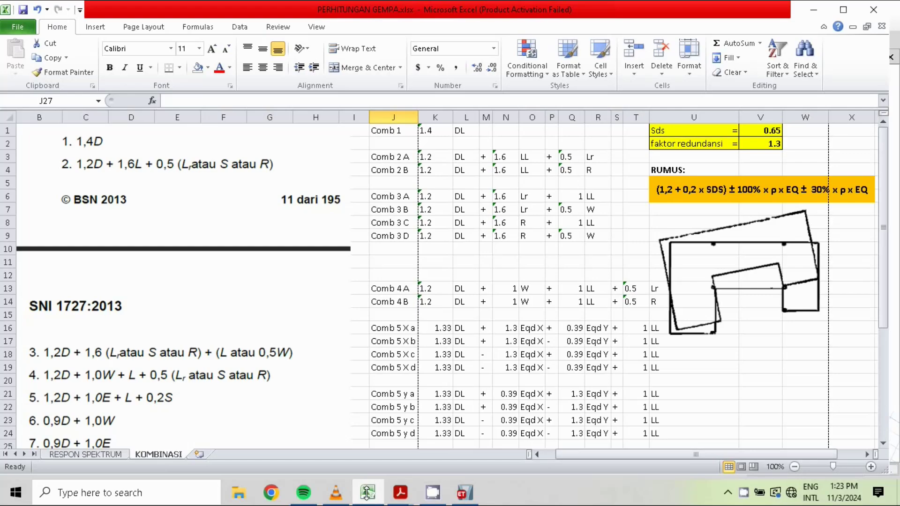
left_click(367, 492)
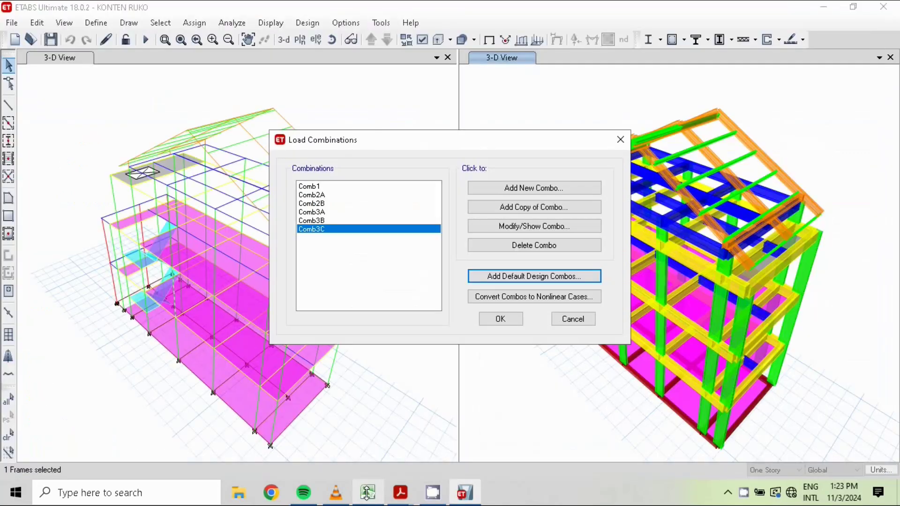
left_click(534, 207)
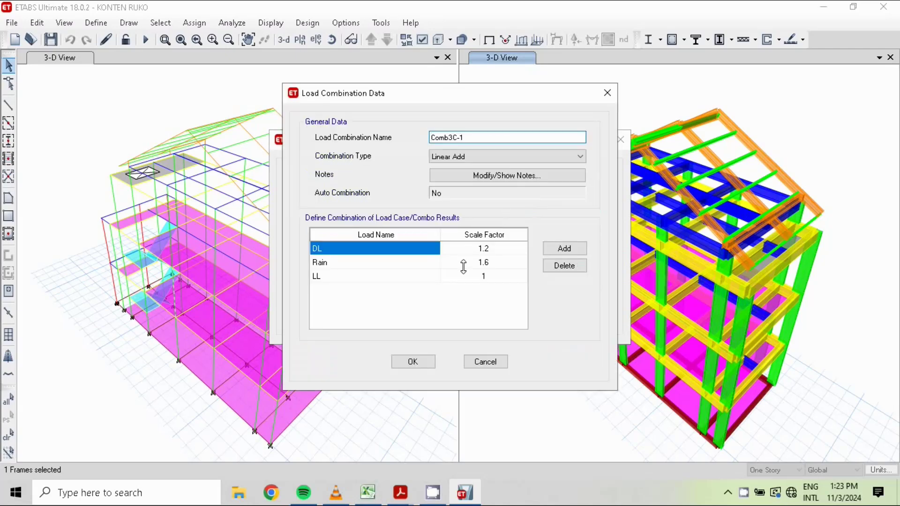
Replace the LL load in the Comb3C copy with wind at scale factor 0.5, following the Excel list.
left_click(323, 263)
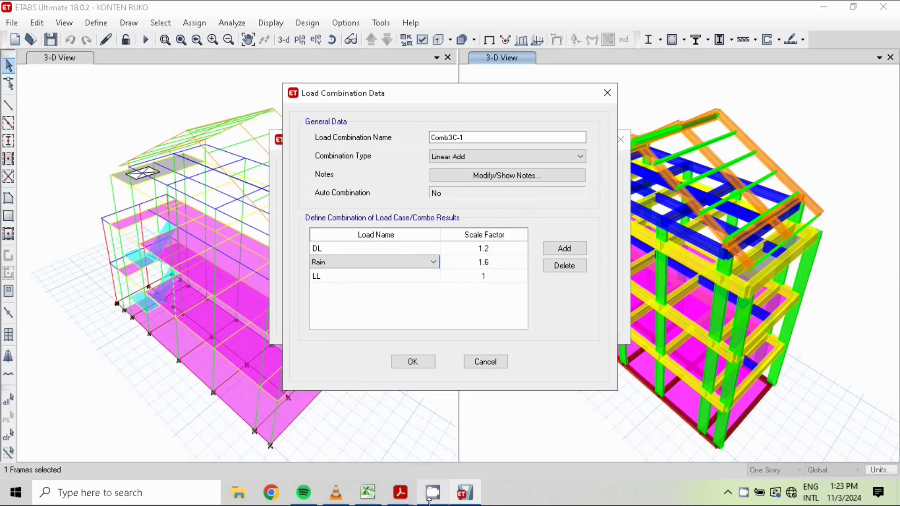
left_click(357, 491)
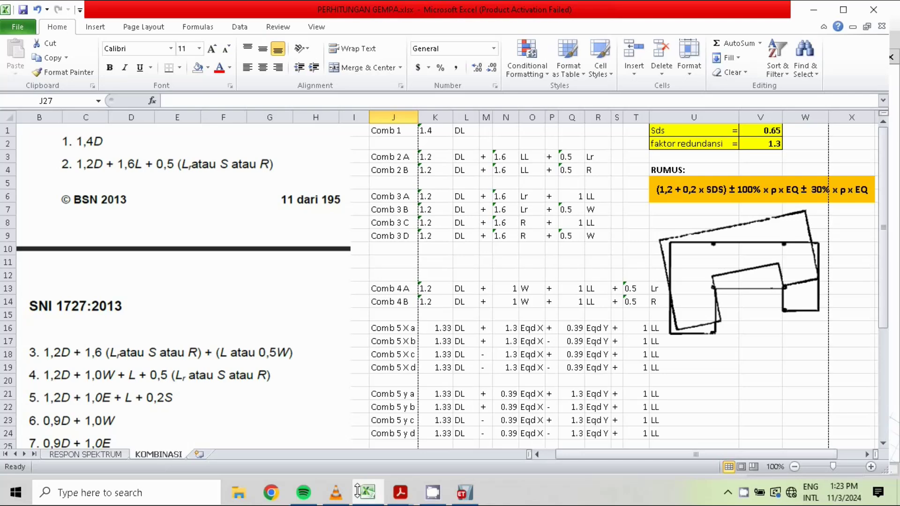
left_click(357, 492)
left_click(351, 276)
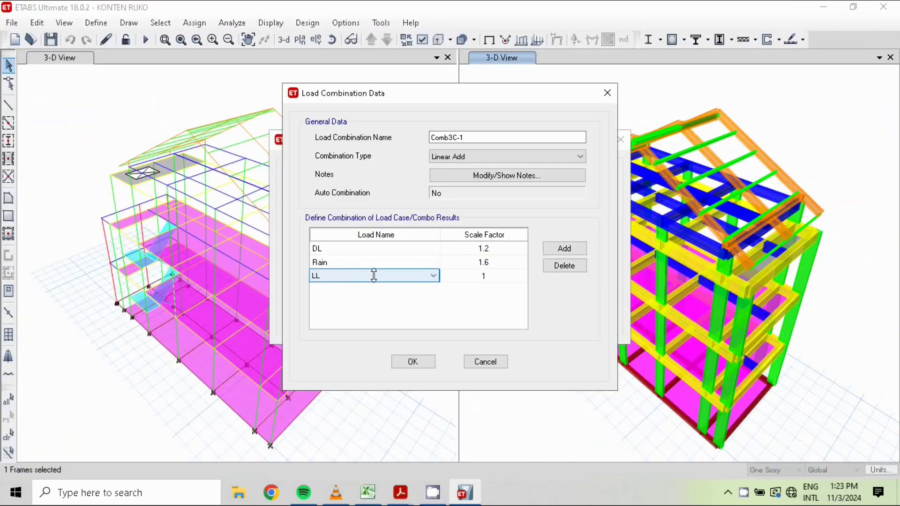
left_click(432, 276)
left_click(347, 363)
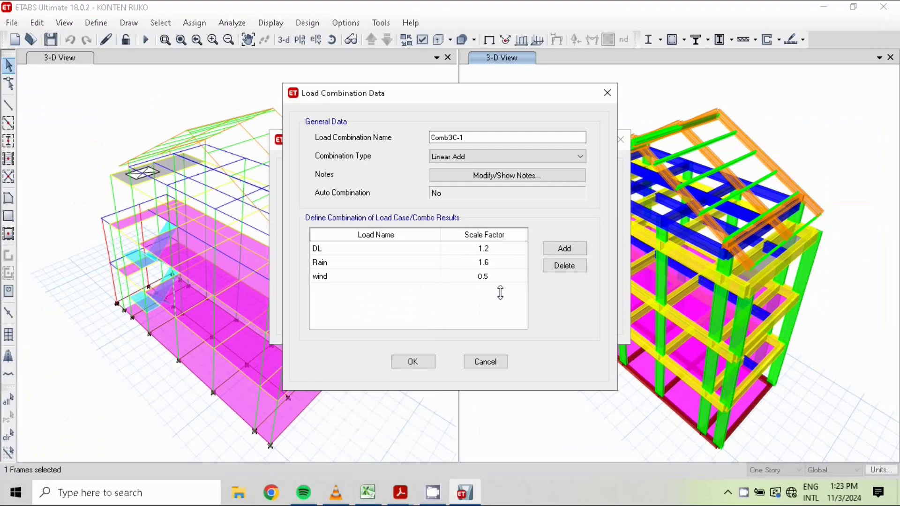
Name the open load combination Comb3D and save it.
left_click(467, 136)
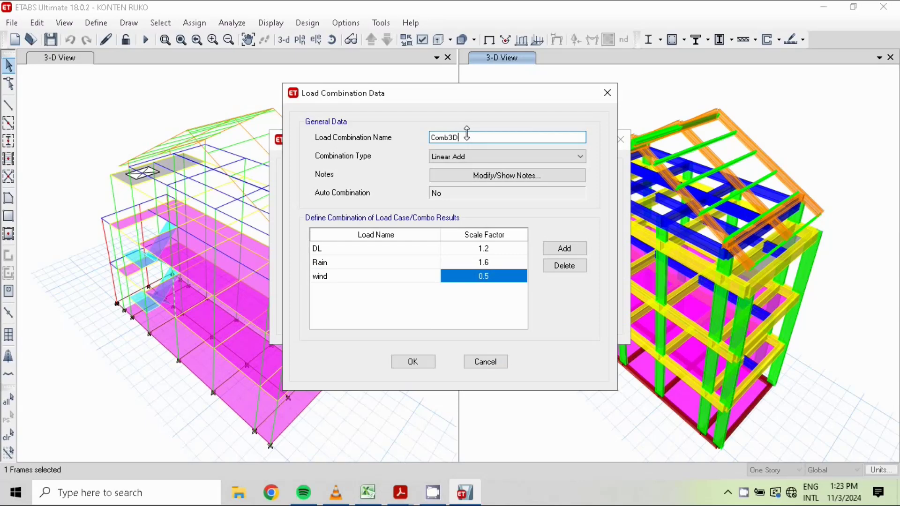
left_click(406, 362)
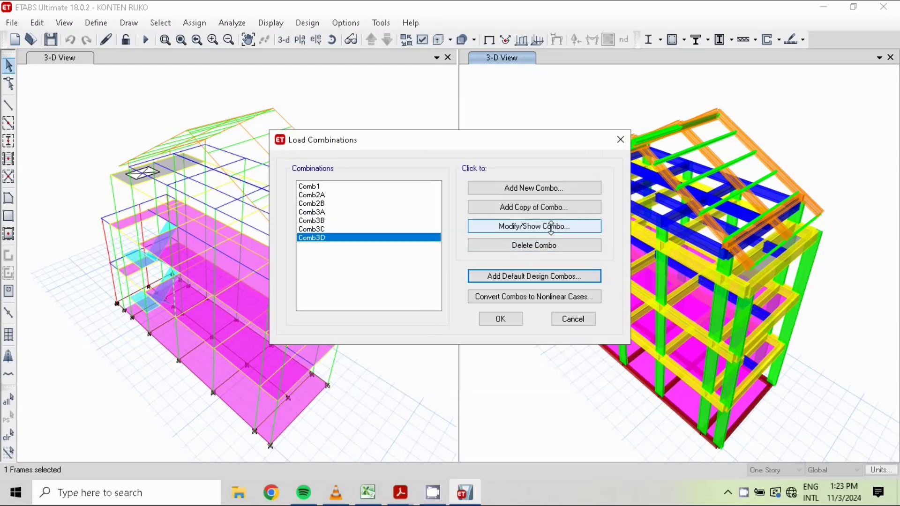
Create a copy of load combination Comb3D, consulting the Comb 4 A factors in the Excel combination sheet.
left_click(380, 500)
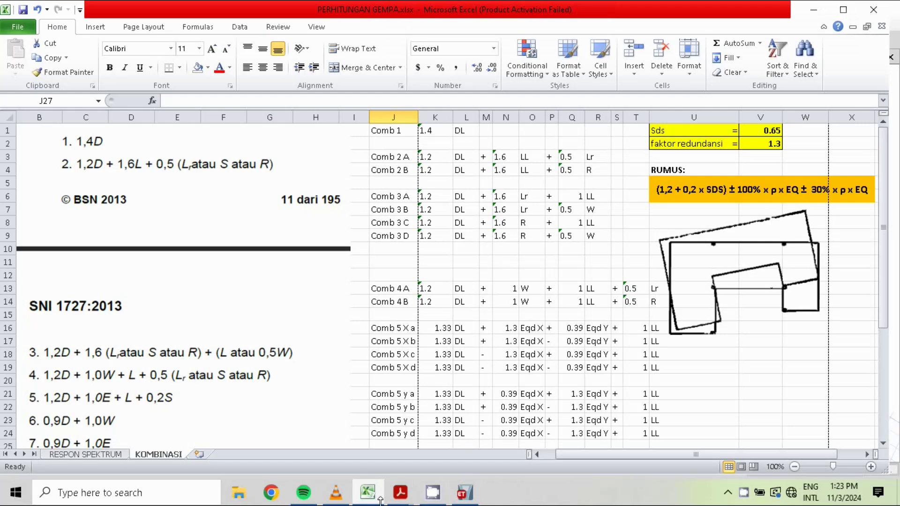
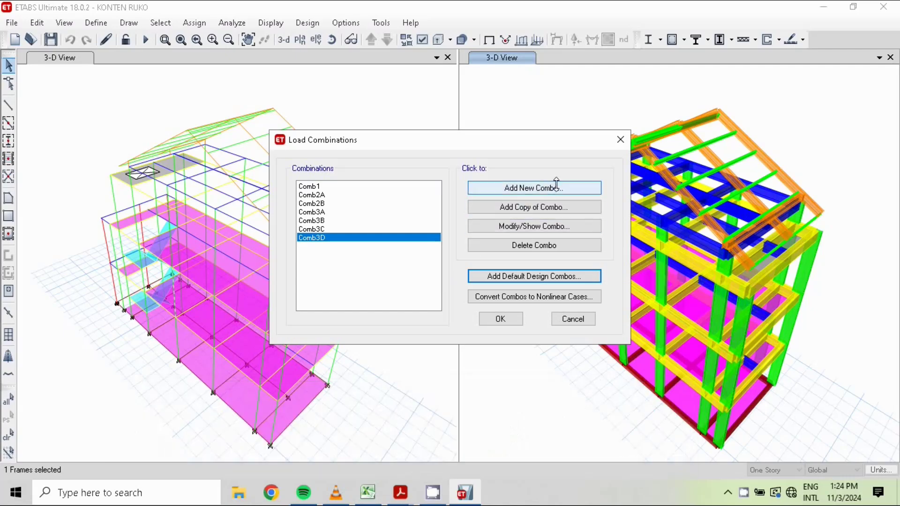
left_click(533, 209)
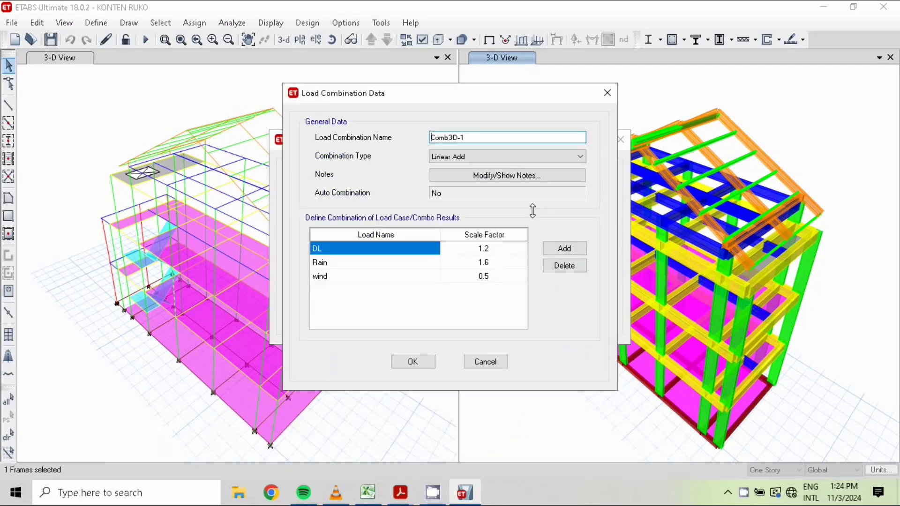
left_click(380, 492)
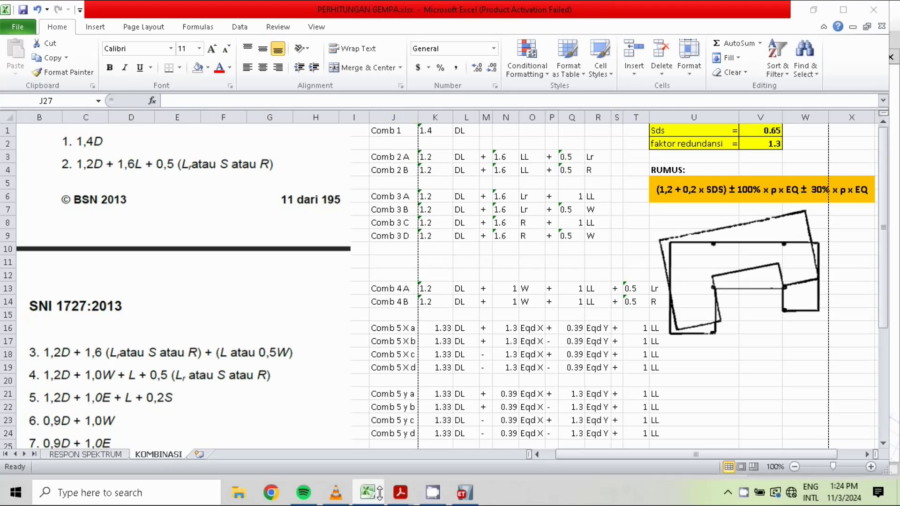
left_click(380, 492)
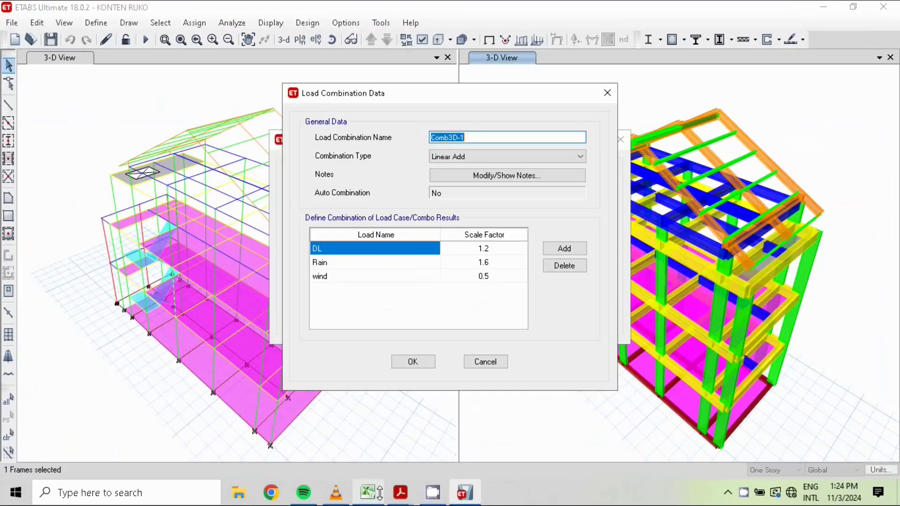
Remove the Rain load from the copied combination and set the wind scale factor to 1.
left_click(488, 262)
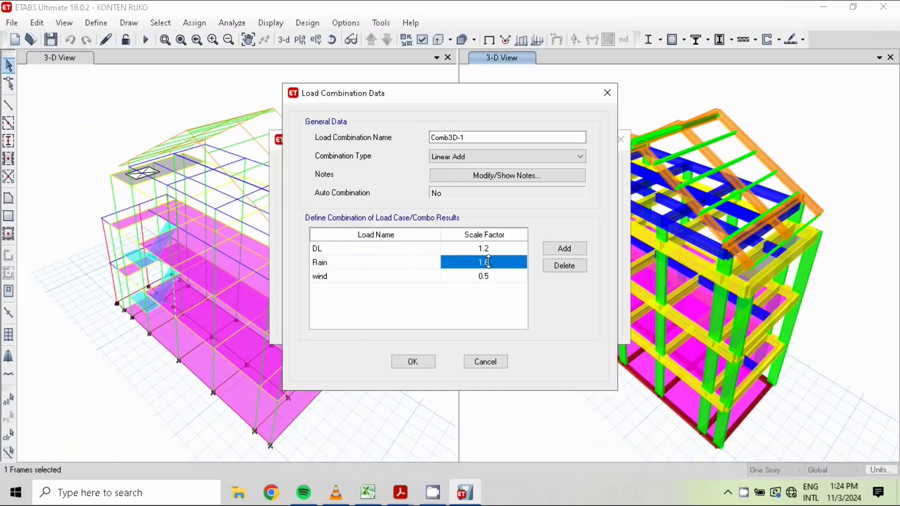
left_click(573, 265)
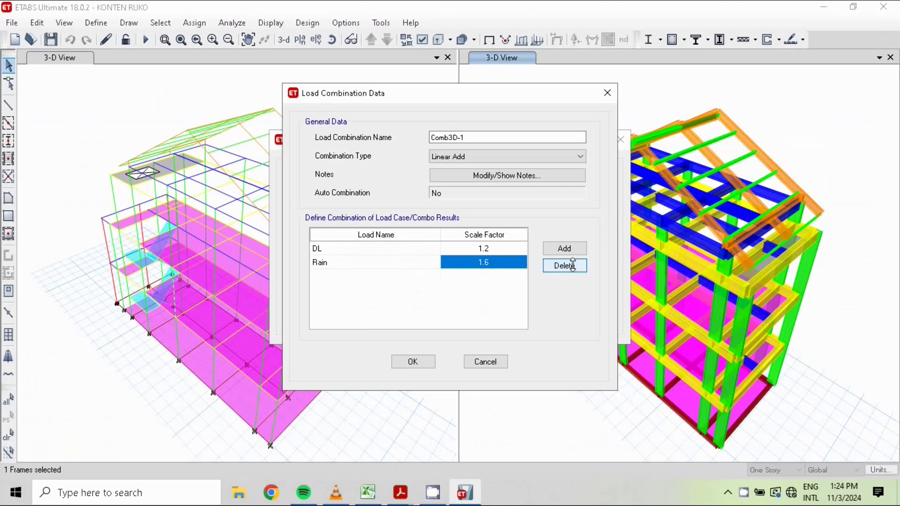
left_click(490, 261)
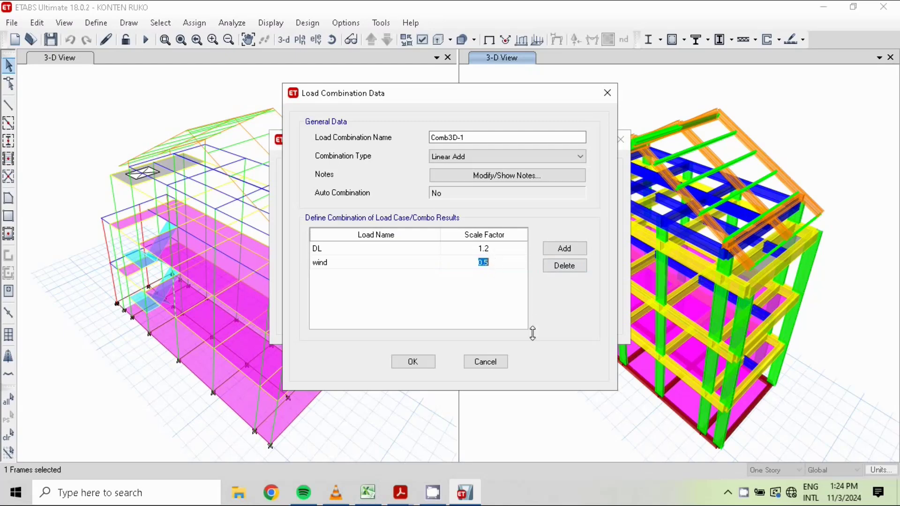
type("1")
Name the combination Comb4A and add the LL load with a scale factor of 1.
left_click(569, 248)
left_click(473, 137)
type("1")
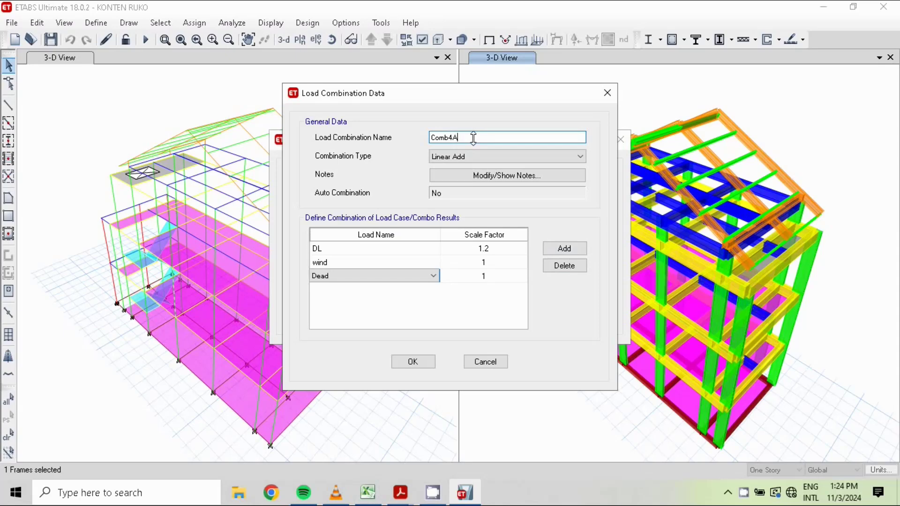
left_click(377, 497)
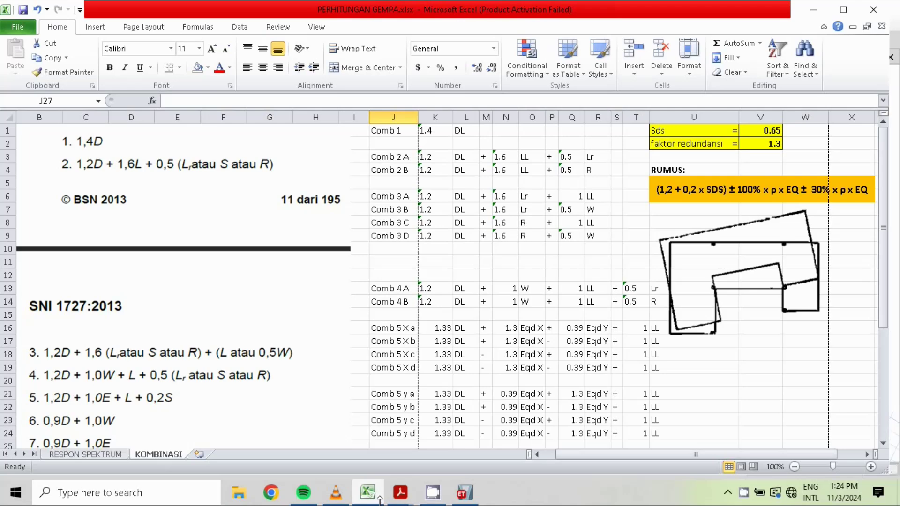
left_click(379, 498)
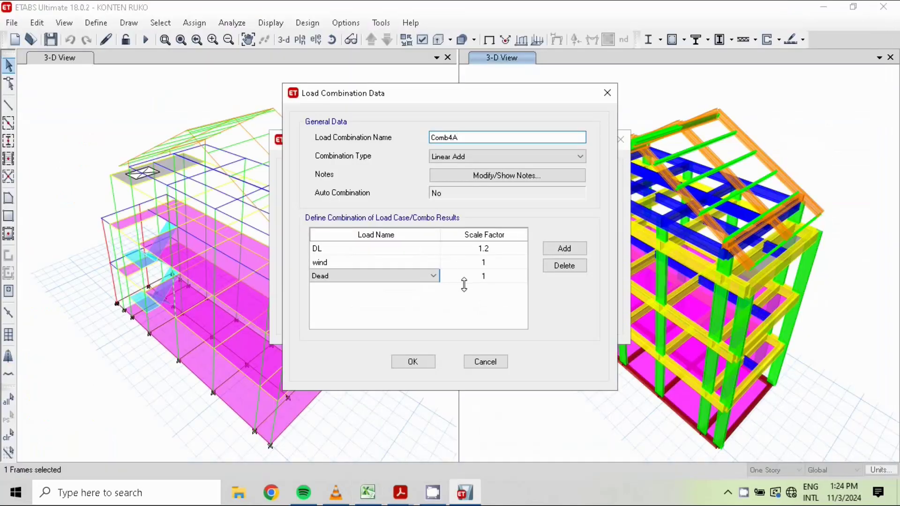
left_click(432, 276)
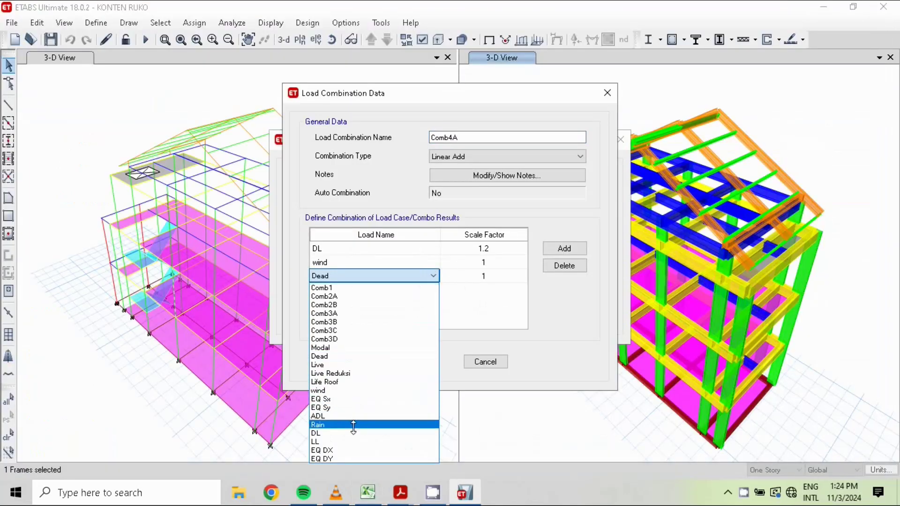
left_click(348, 441)
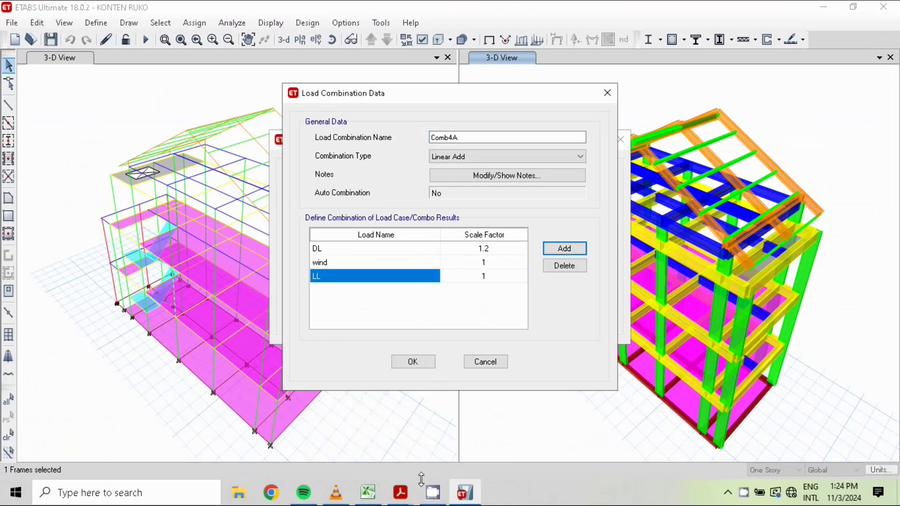
Add the Life Roof load to Comb4A with a scale factor of 0.5, following the Excel combination sheet.
left_click(364, 496)
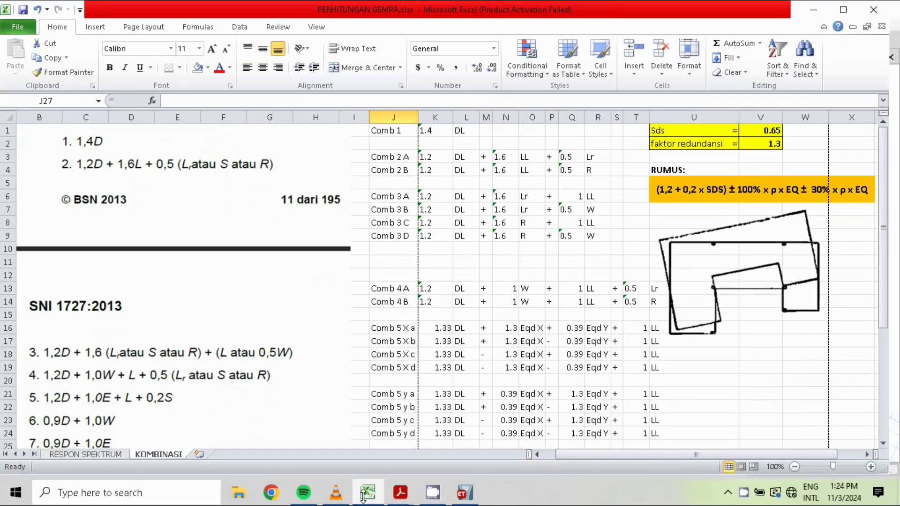
left_click(365, 496)
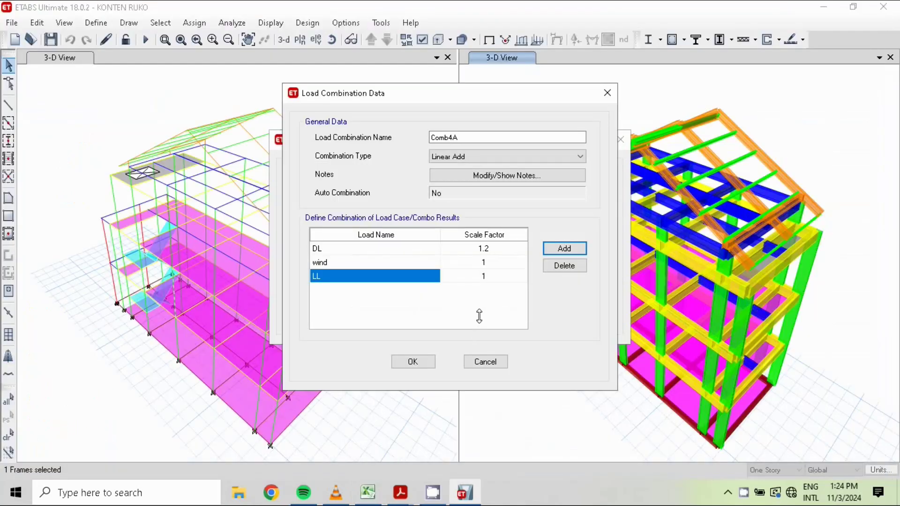
left_click(579, 256)
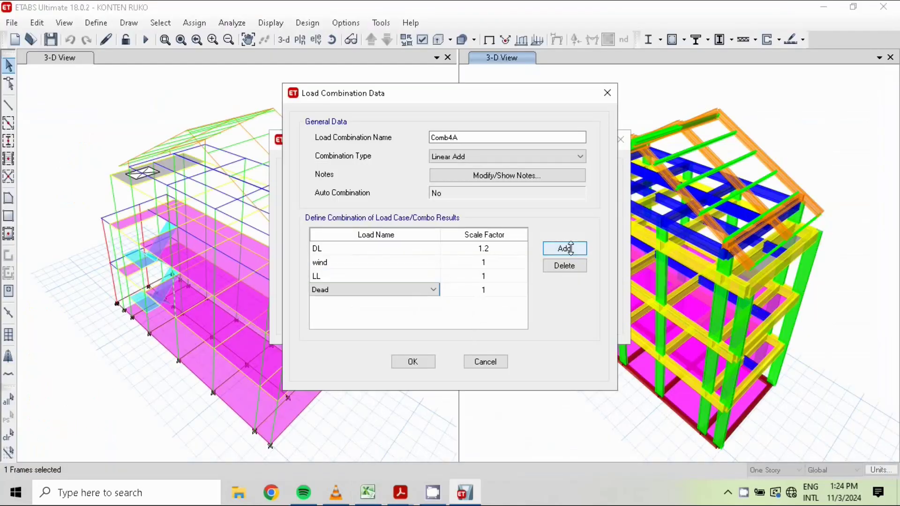
left_click(431, 290)
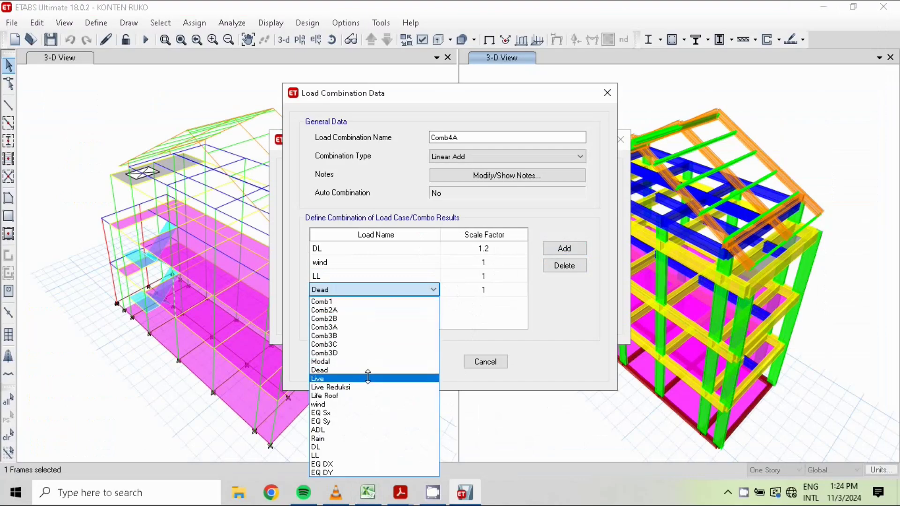
left_click(361, 397)
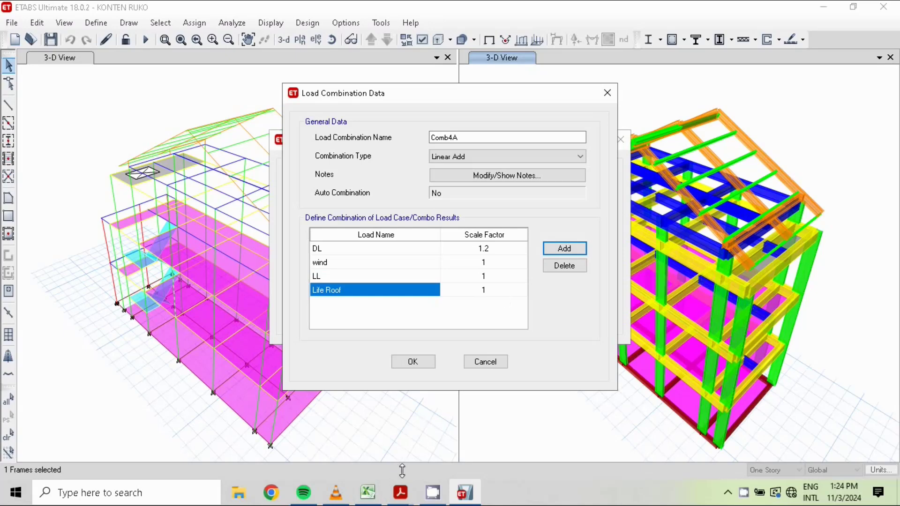
left_click(487, 292)
type("0.5")
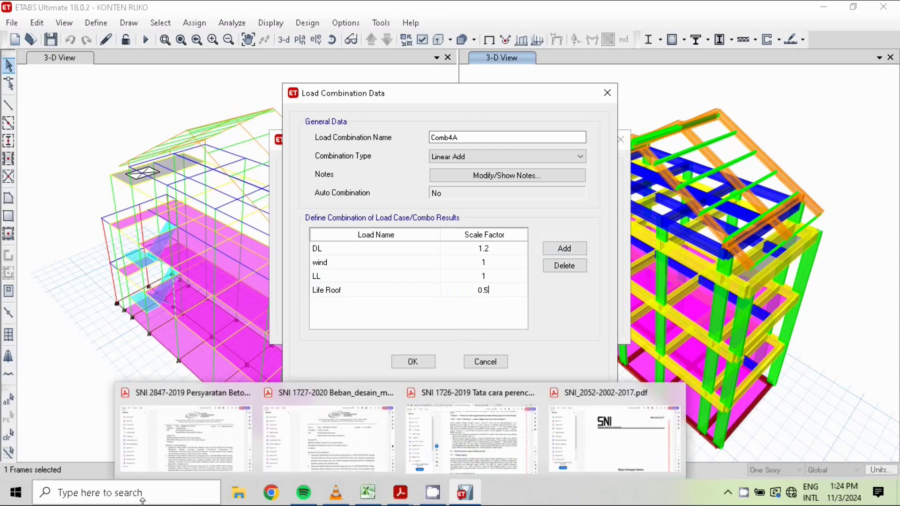
Check Comb4A against its row in the Excel combination sheet and save the combination.
left_click(368, 493)
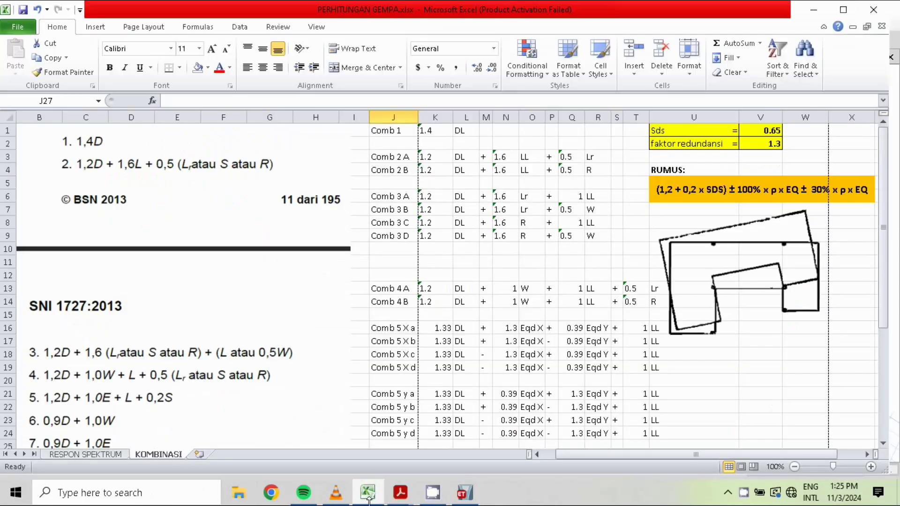
left_click(369, 497)
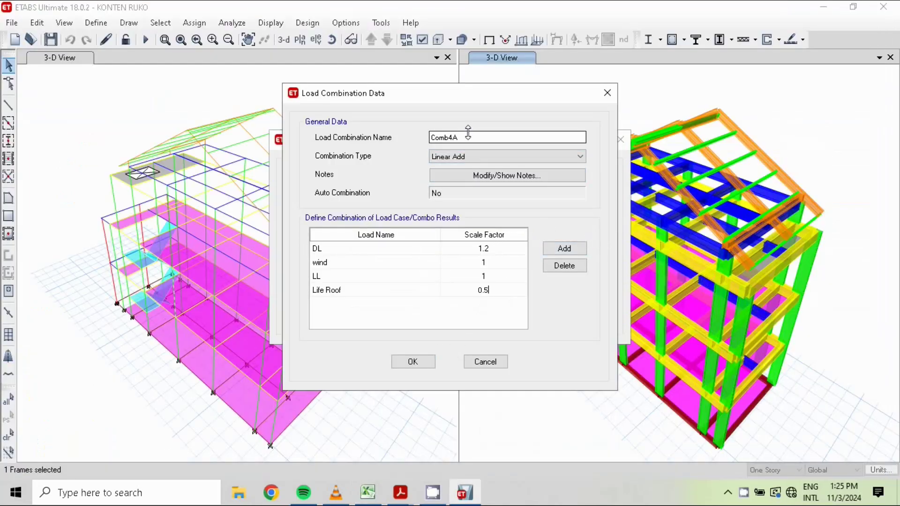
left_click(424, 362)
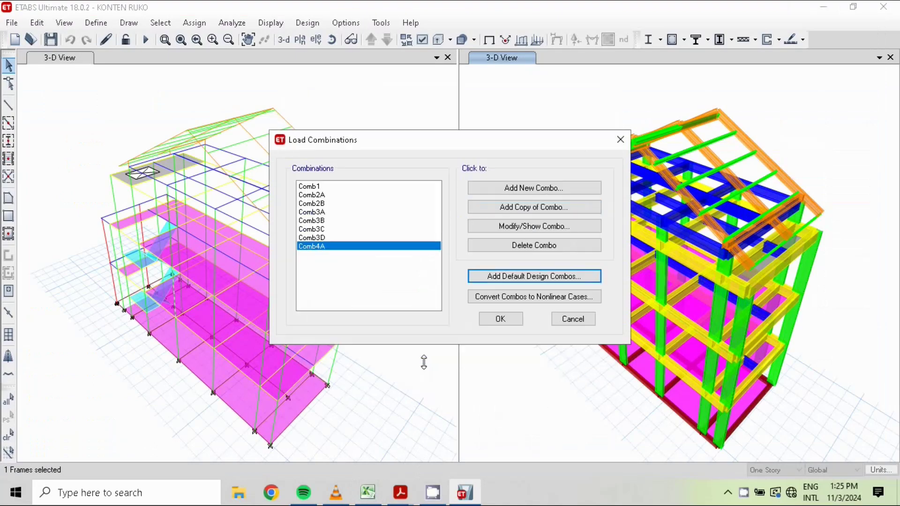
Create a copy of Comb4A and replace its Life Roof load with Rain, as listed for Comb 4 B in Excel.
left_click(518, 209)
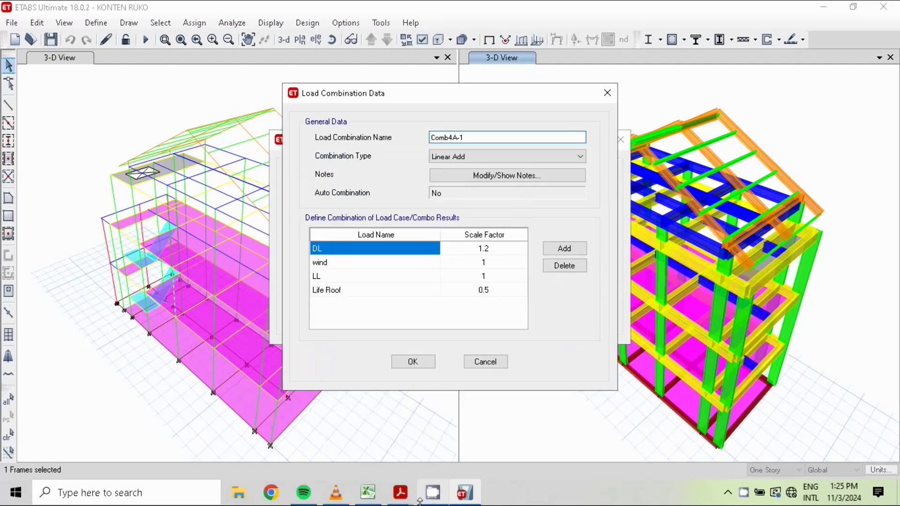
left_click(368, 490)
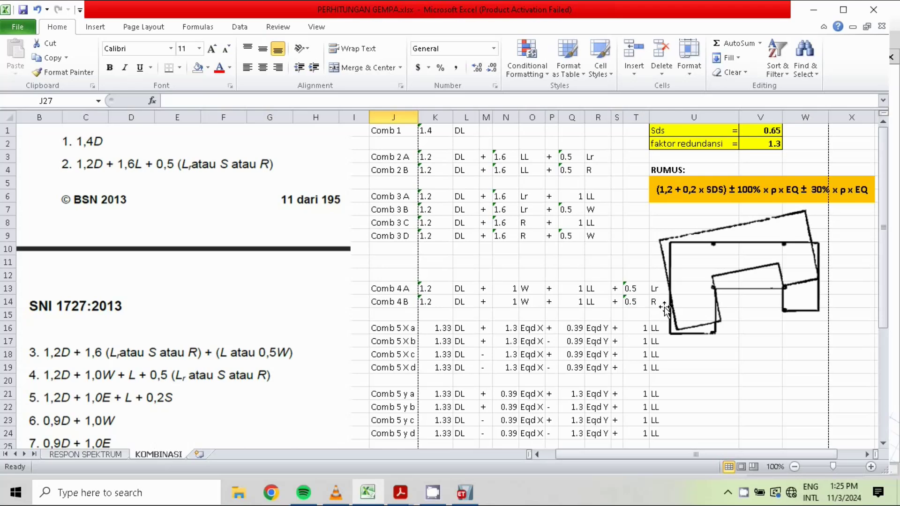
left_click(463, 491)
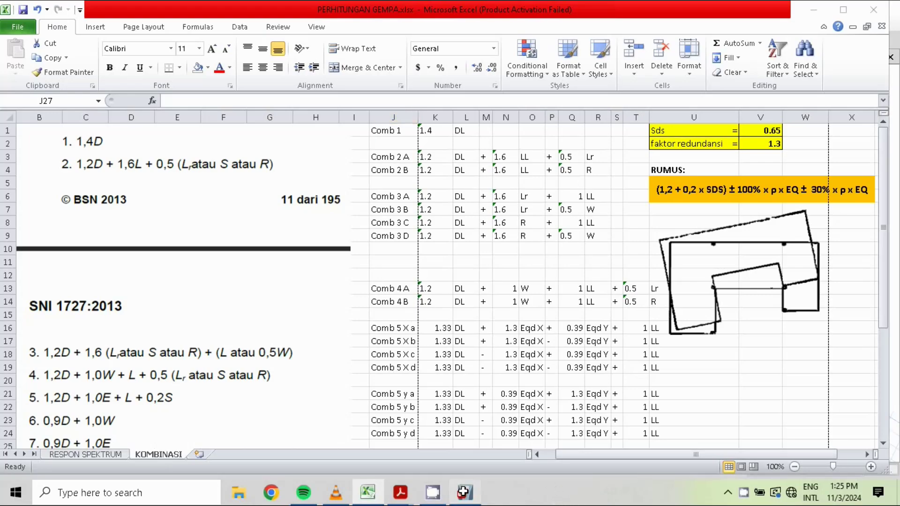
left_click(407, 289)
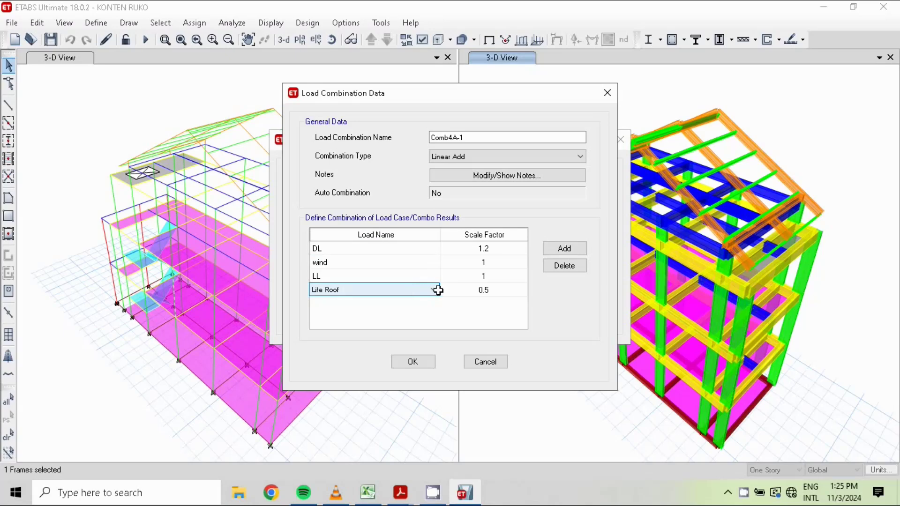
left_click(434, 290)
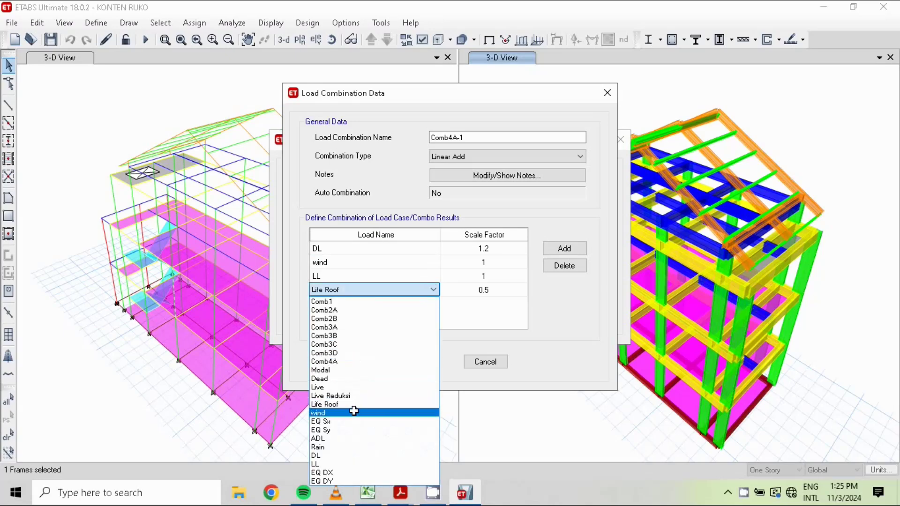
left_click(346, 447)
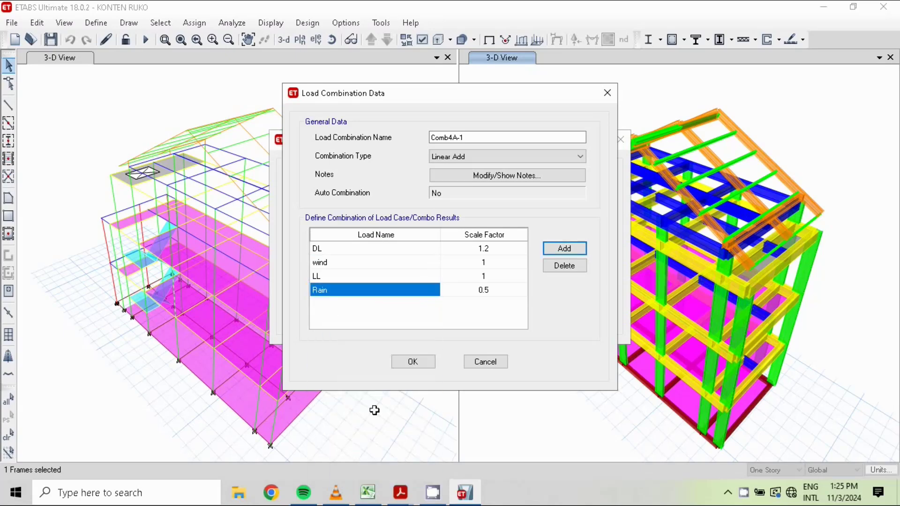
Name the copied combination Comb4B and save it.
left_click(478, 139)
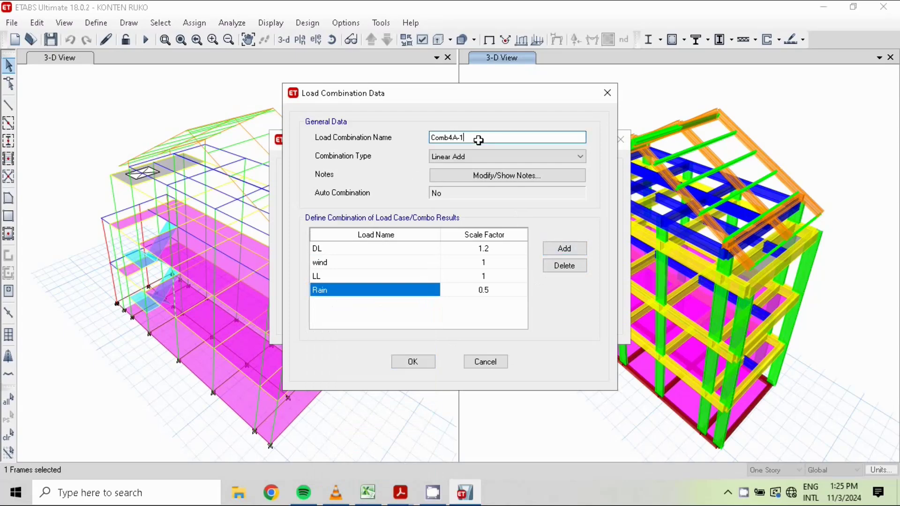
key("BackSpace")
key("BackSpace")
left_click(412, 361)
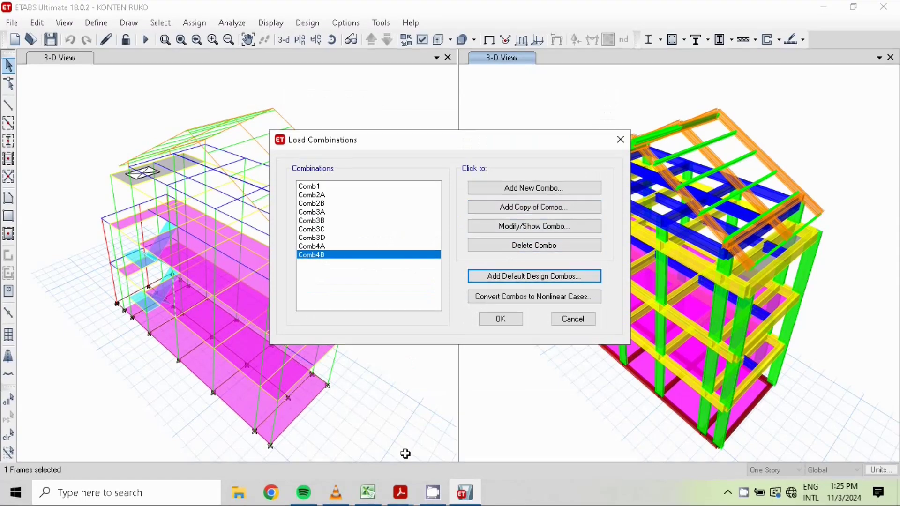
Create a copy of Comb4B named Comb5A and set its DL scale factor to 1.33, following the Excel combination sheet.
left_click(363, 497)
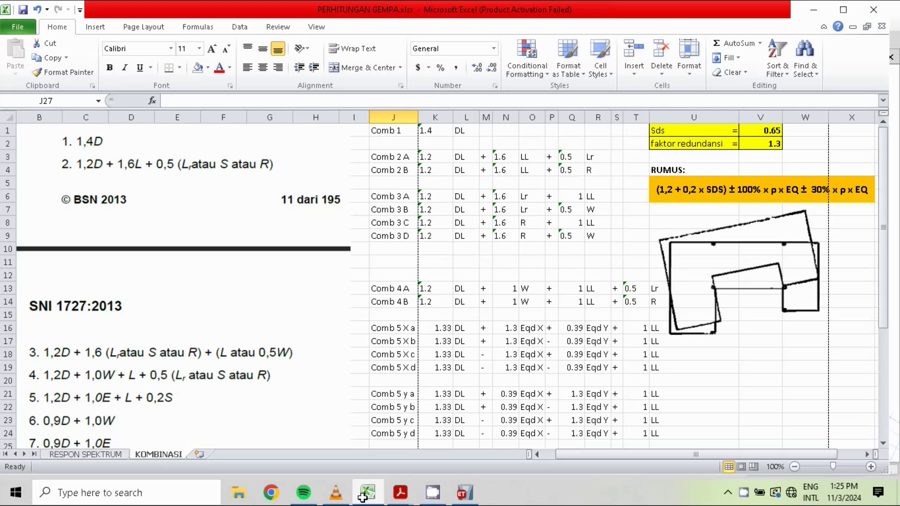
left_click(471, 499)
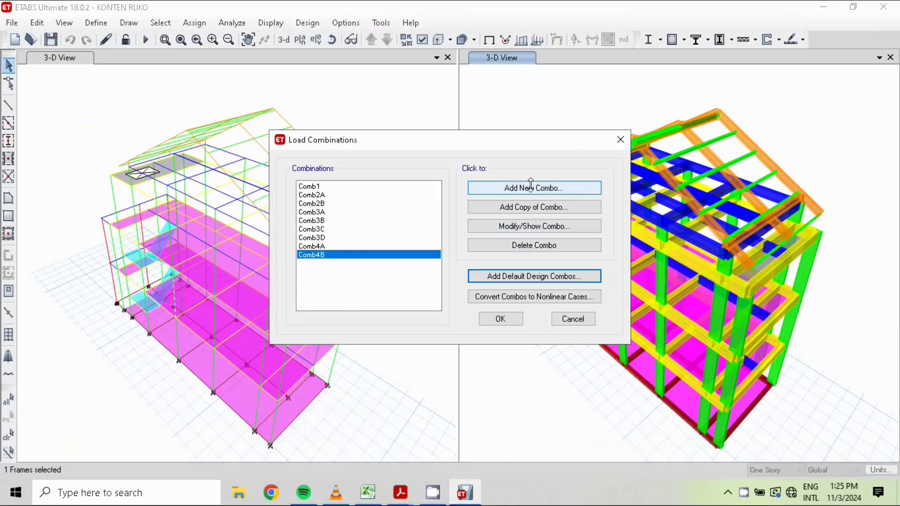
left_click(537, 207)
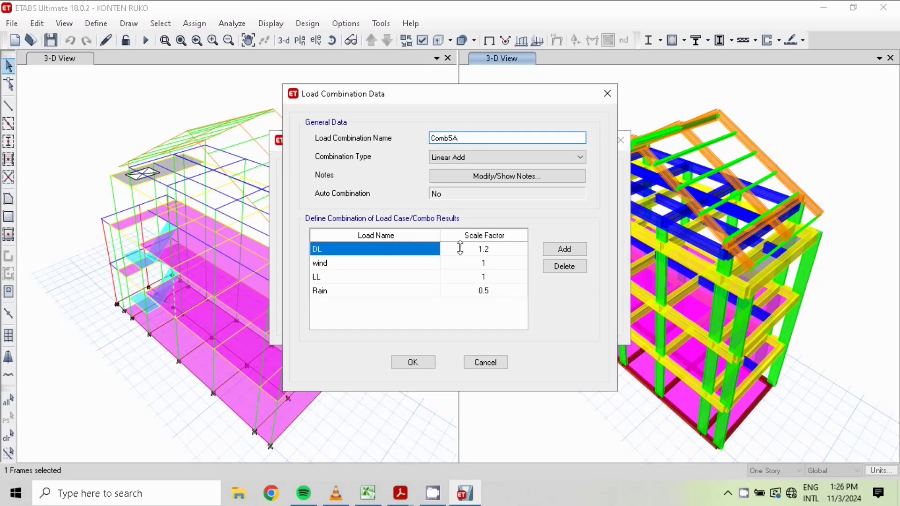
left_click(483, 249)
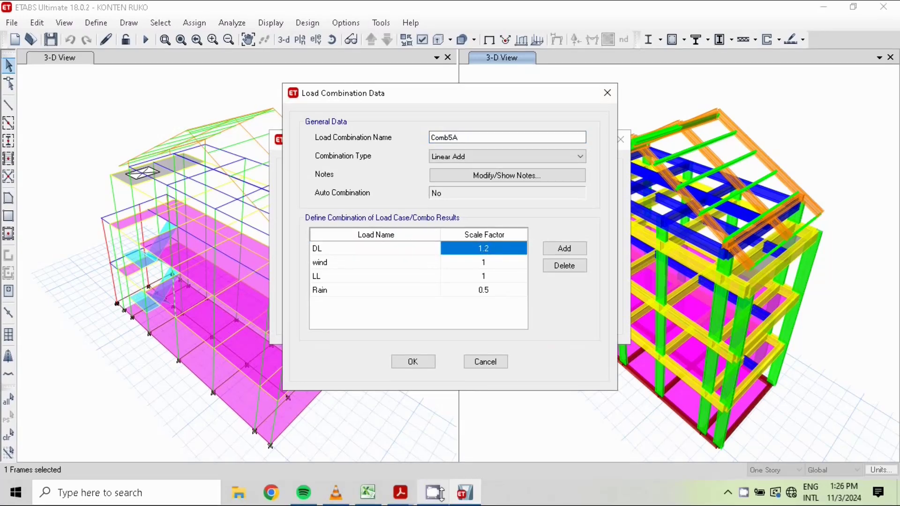
left_click(368, 493)
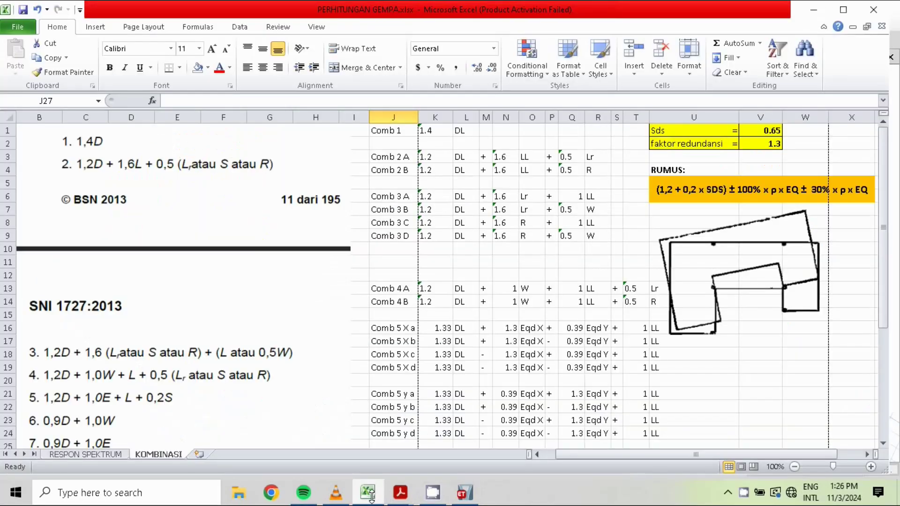
left_click(464, 493)
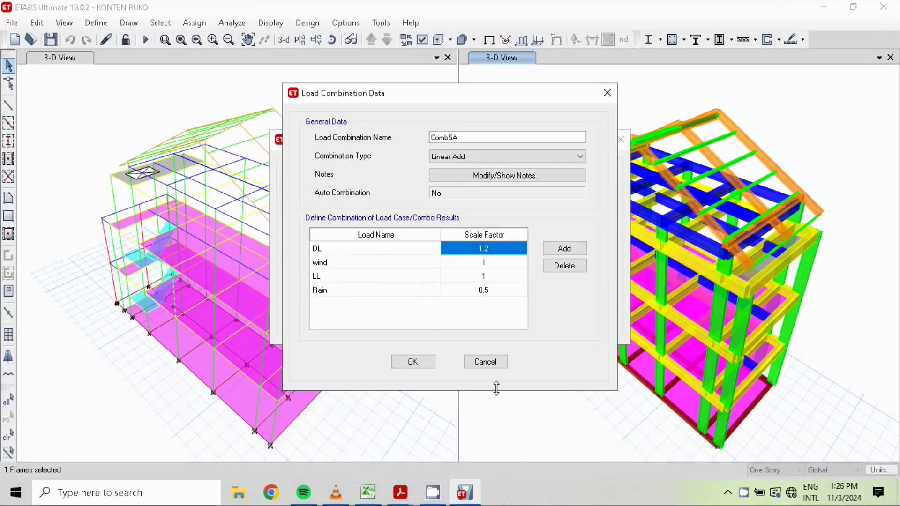
type("1")
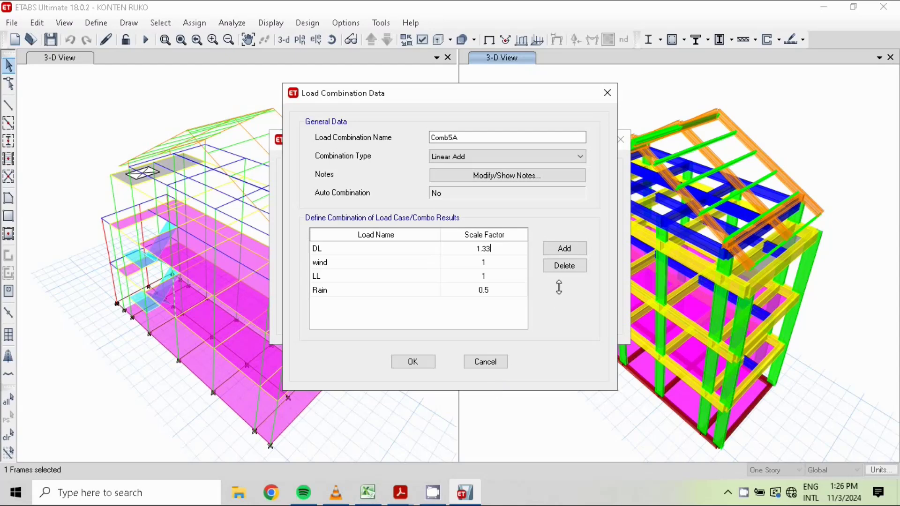
Replace the wind load with EQ DX and the LL load with EQ DY in Comb5A.
left_click(492, 263)
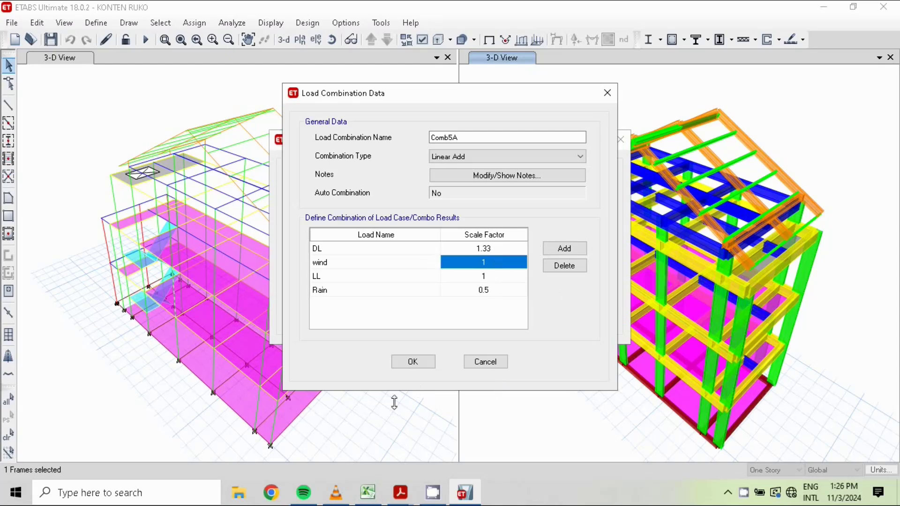
left_click(336, 262)
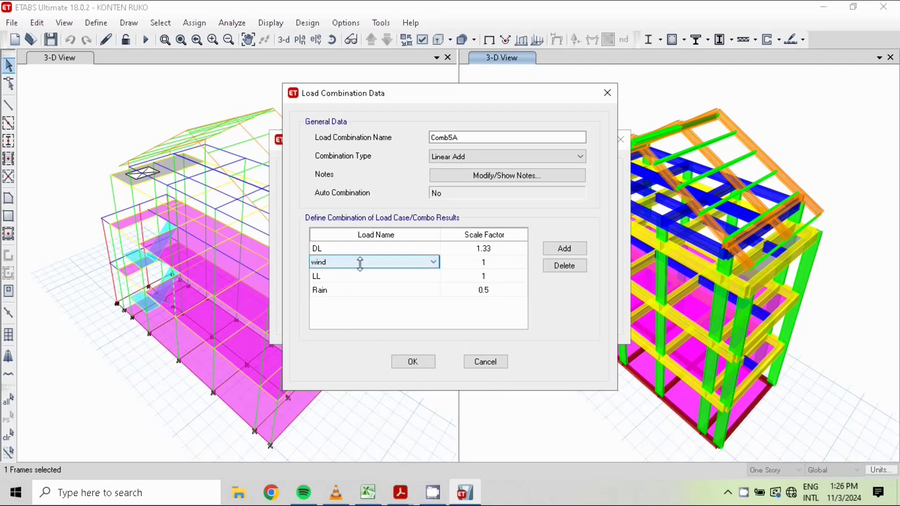
left_click(432, 262)
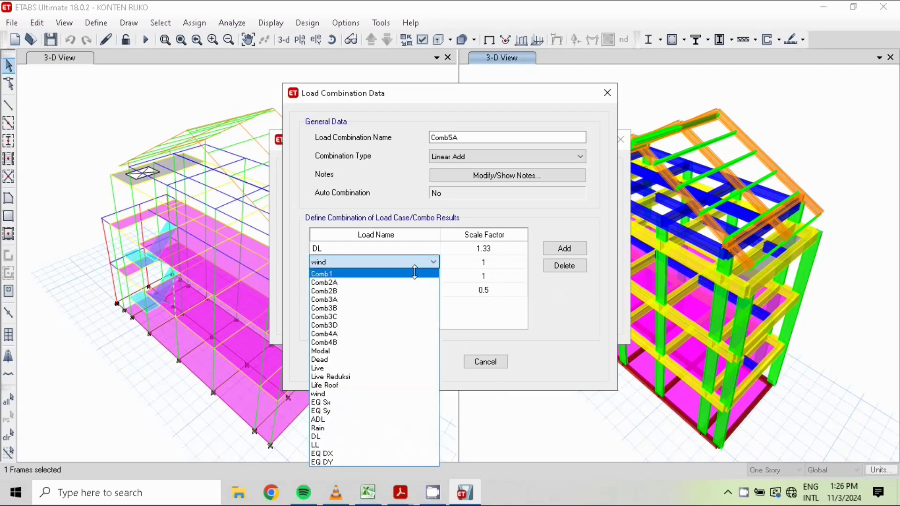
left_click(357, 452)
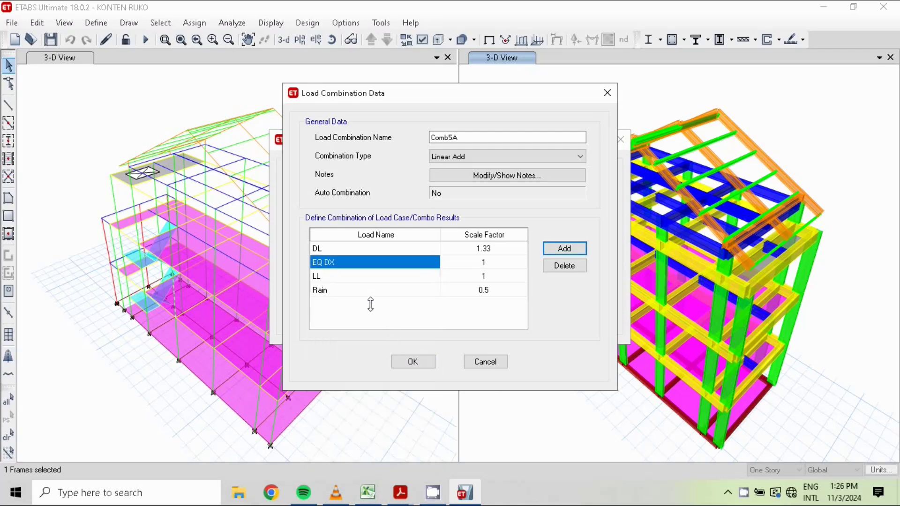
left_click(331, 276)
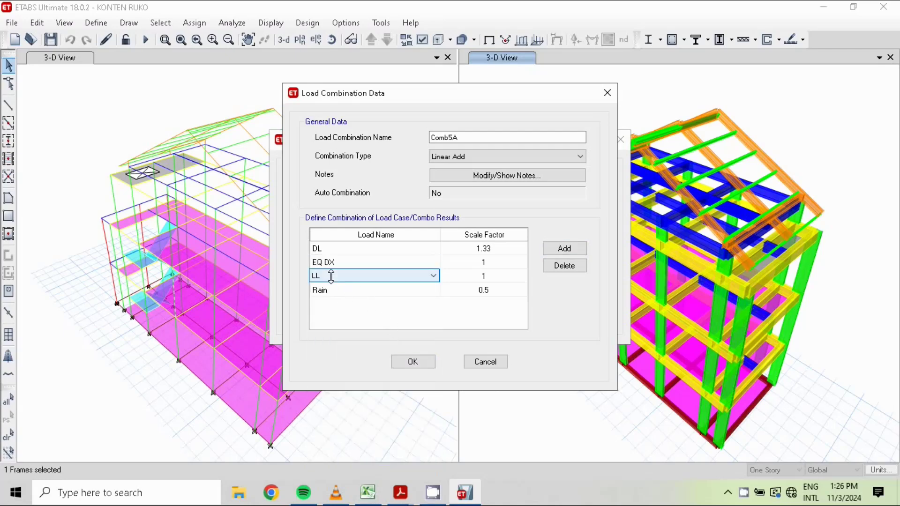
left_click(433, 276)
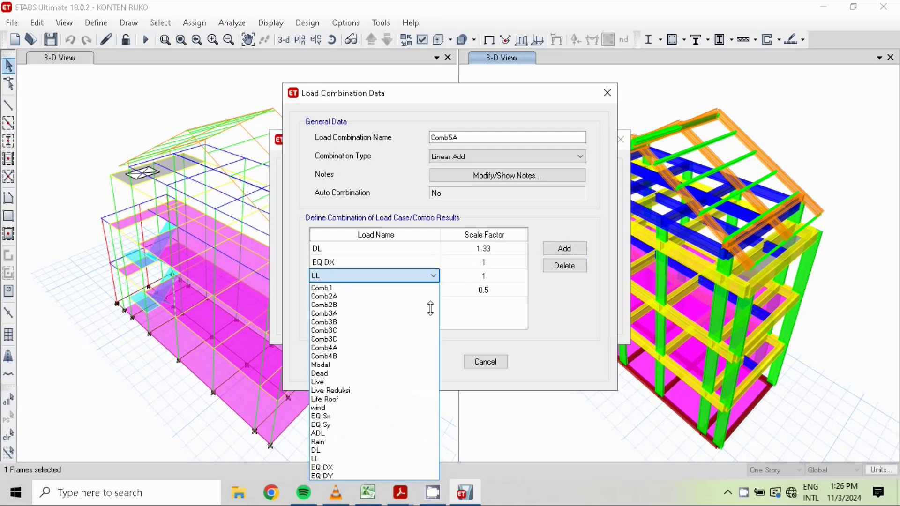
left_click(378, 476)
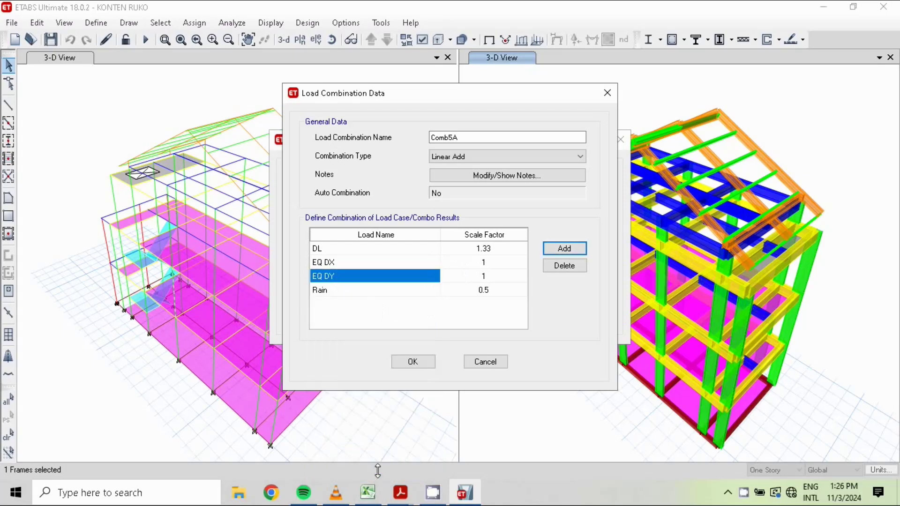
Replace the Rain load in Comb5A with LL and set its scale factor to 1, as listed in the Excel sheet.
left_click(369, 498)
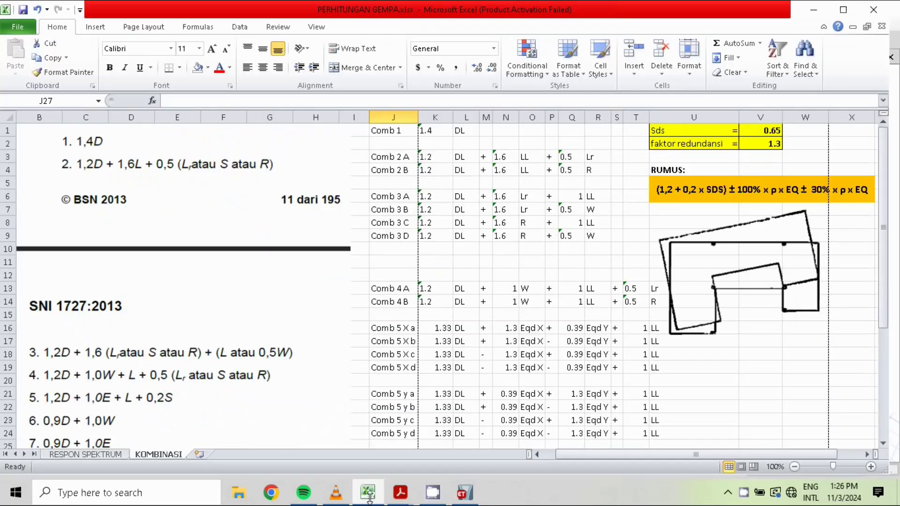
left_click(369, 498)
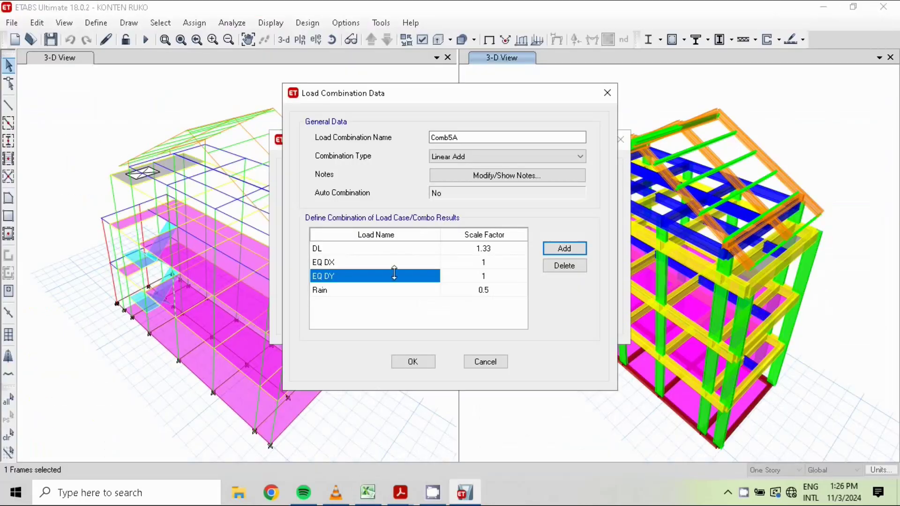
left_click(377, 290)
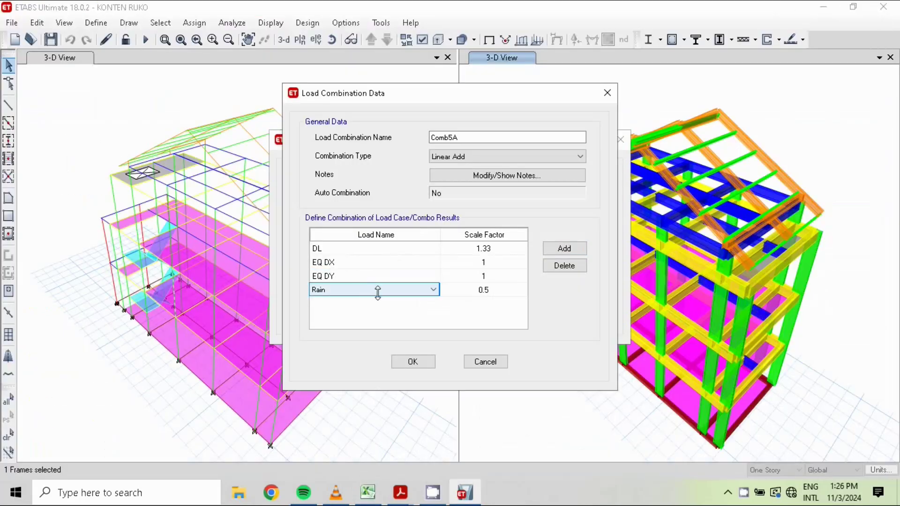
left_click(433, 290)
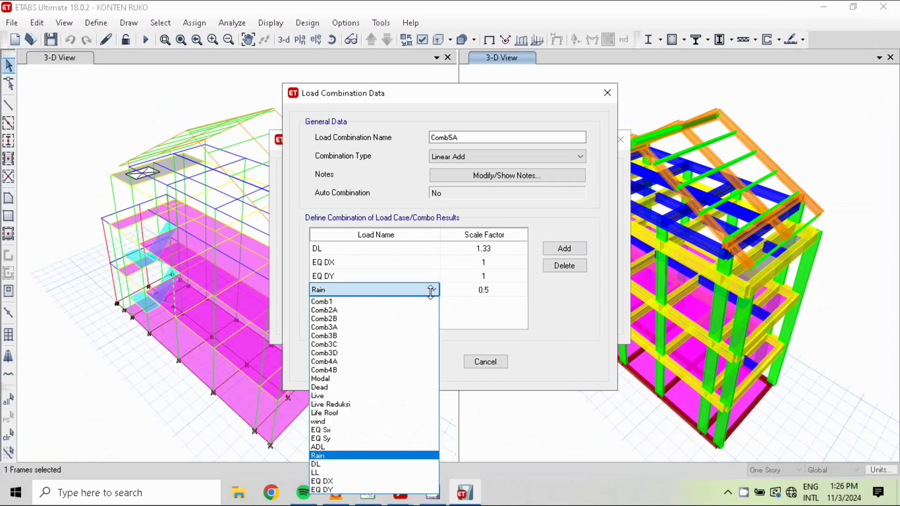
left_click(347, 472)
left_click(495, 291)
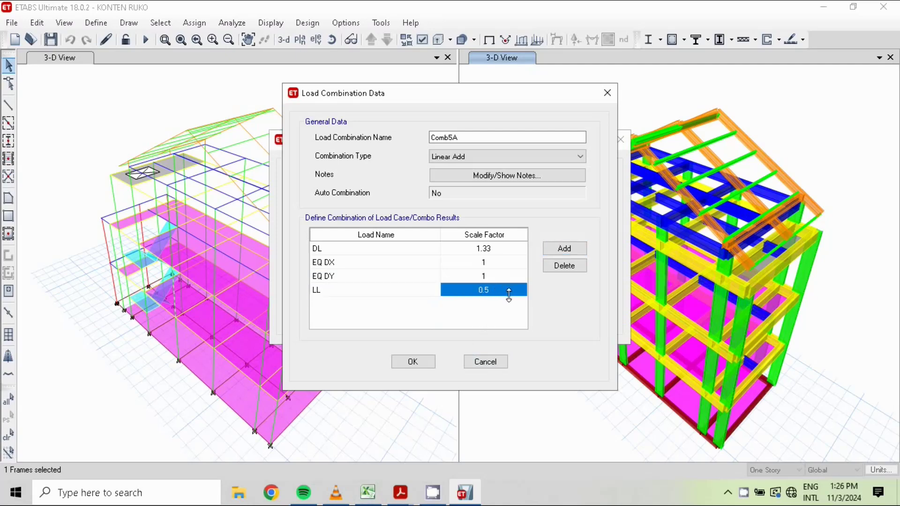
type("1")
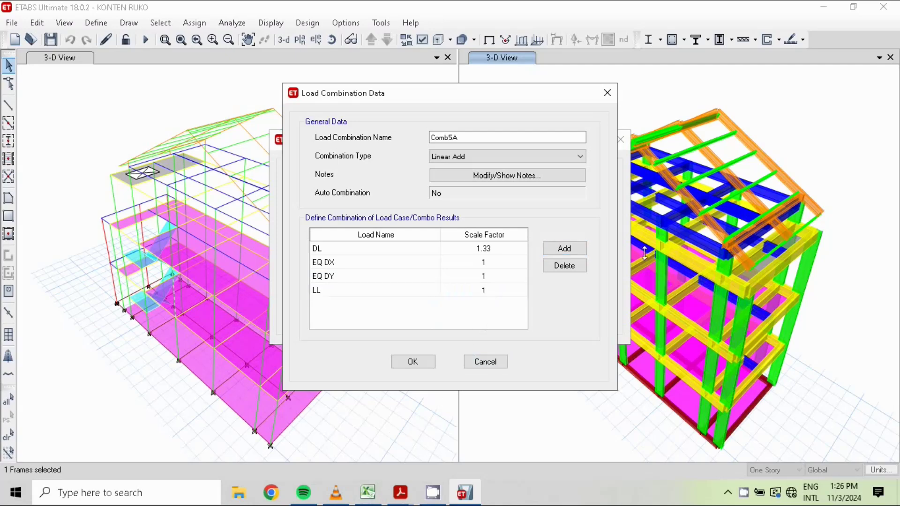
Set the scale factors in Comb5A to 1.3 for EQ DX and 0.39 for EQ DY, following the Comb 5 X a row in Excel.
left_click(368, 492)
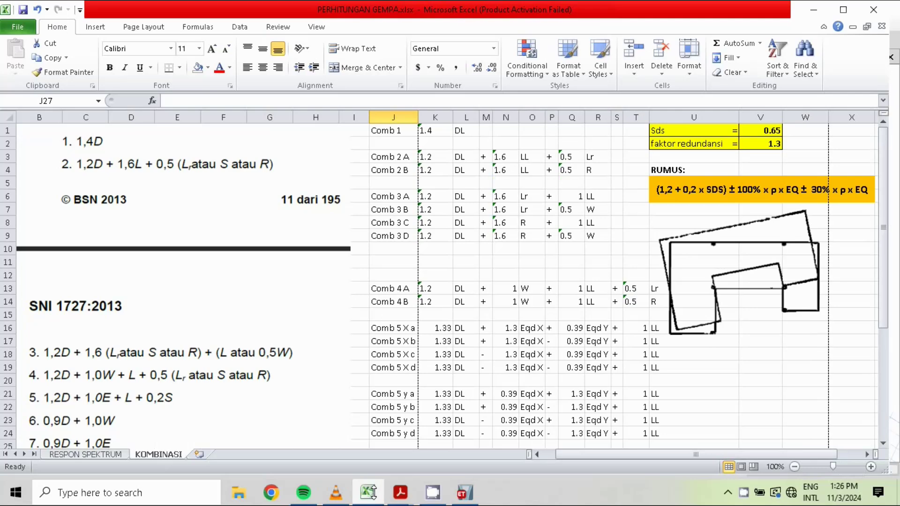
left_click(370, 492)
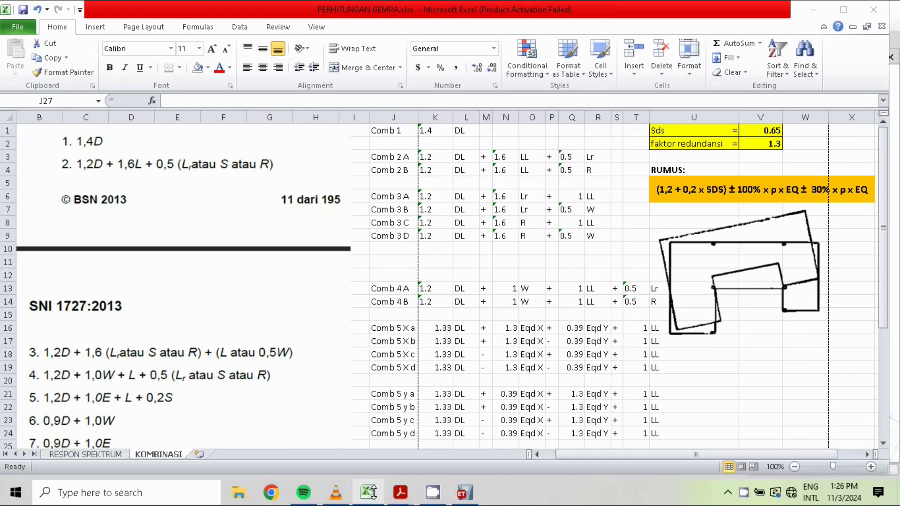
left_click(370, 492)
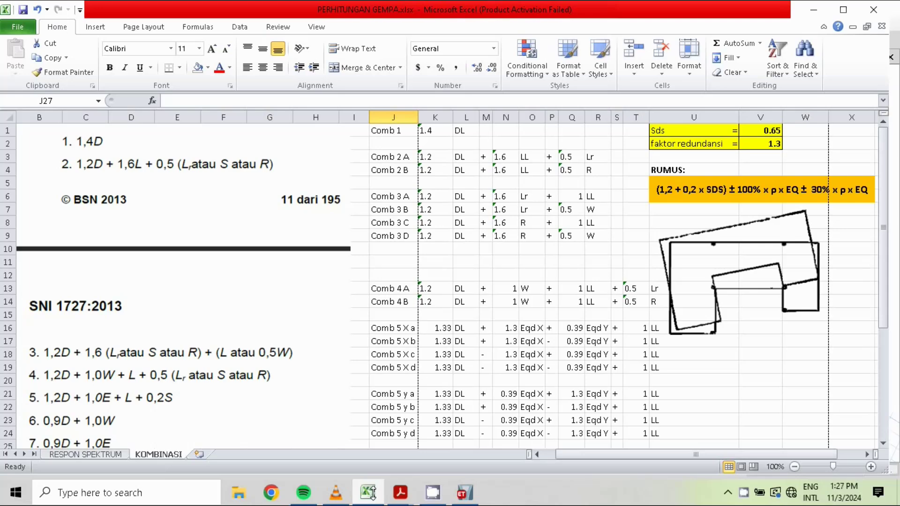
left_click(370, 492)
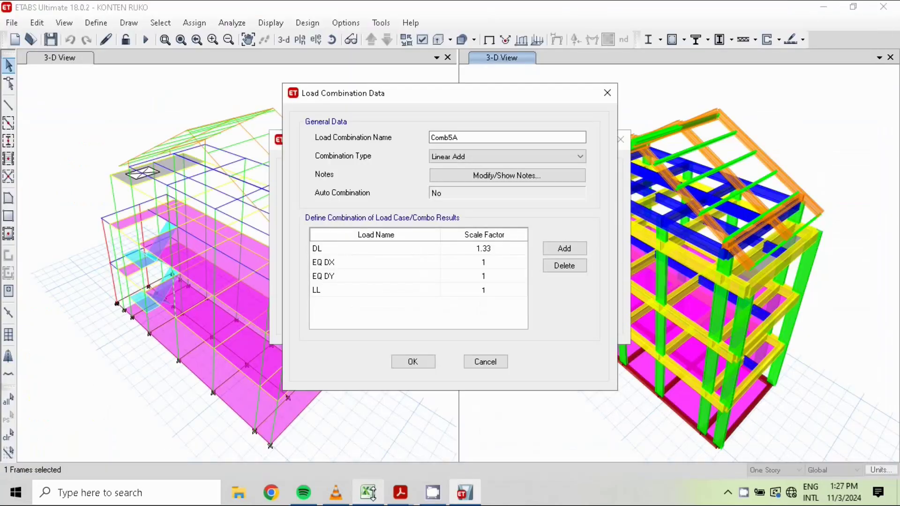
left_click(491, 261)
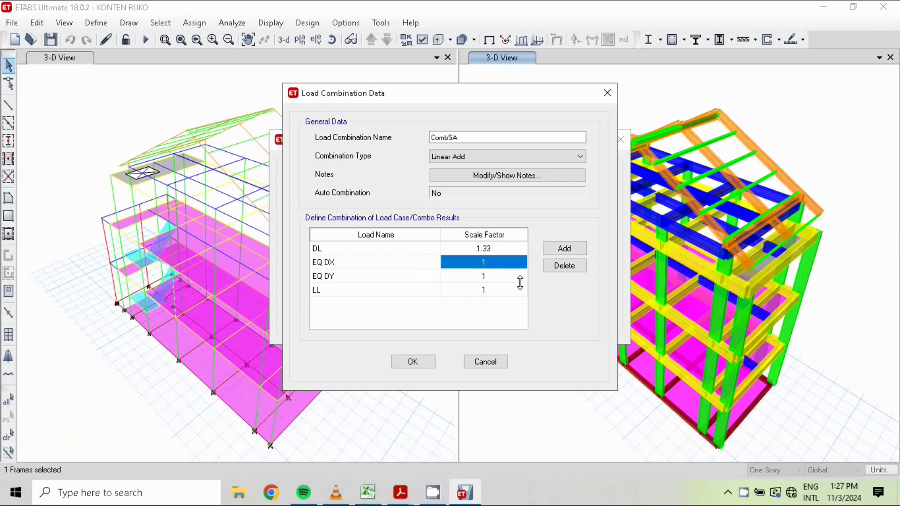
type("1")
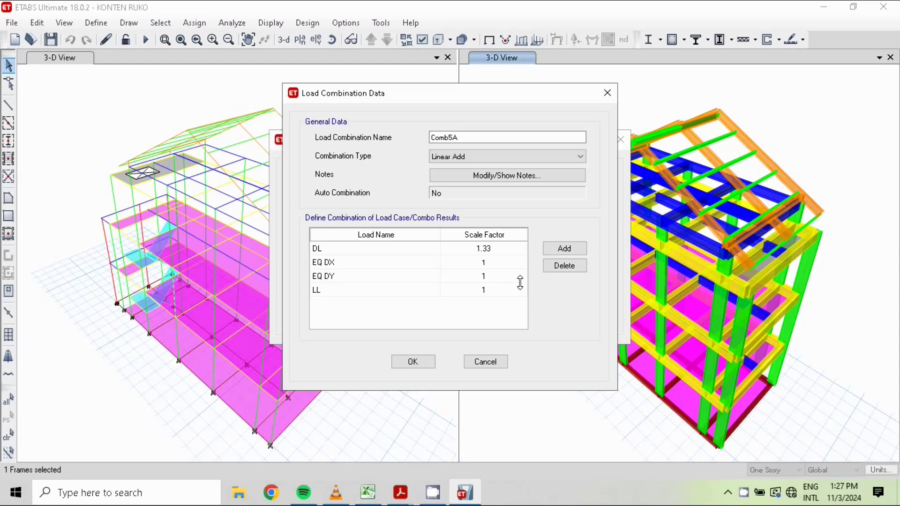
type(".3")
left_click(486, 276)
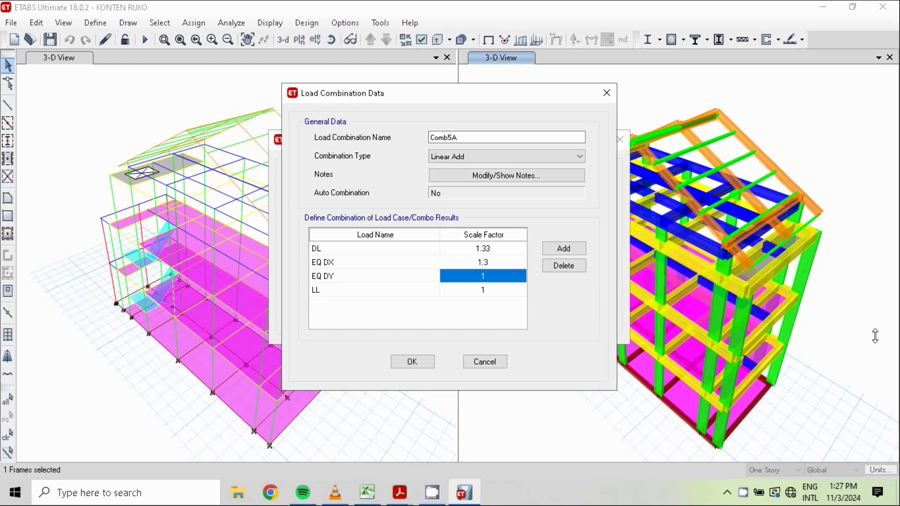
type("0.")
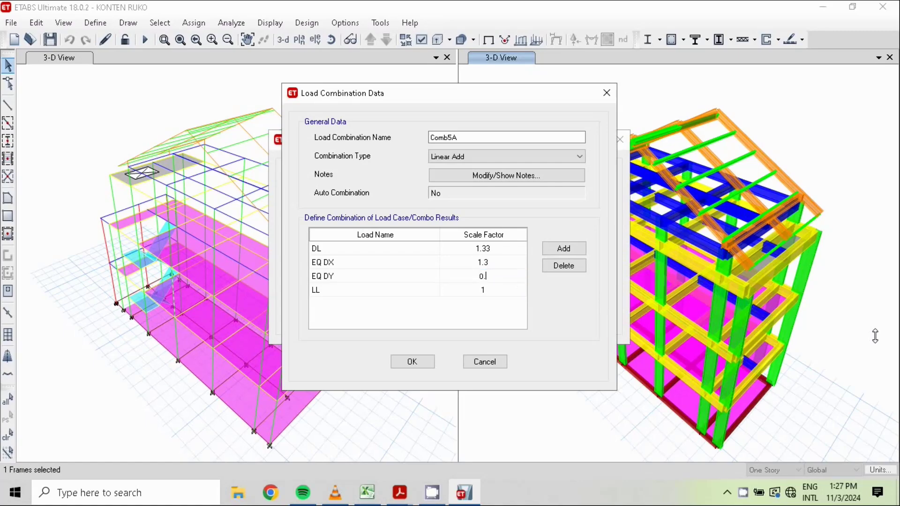
type("39")
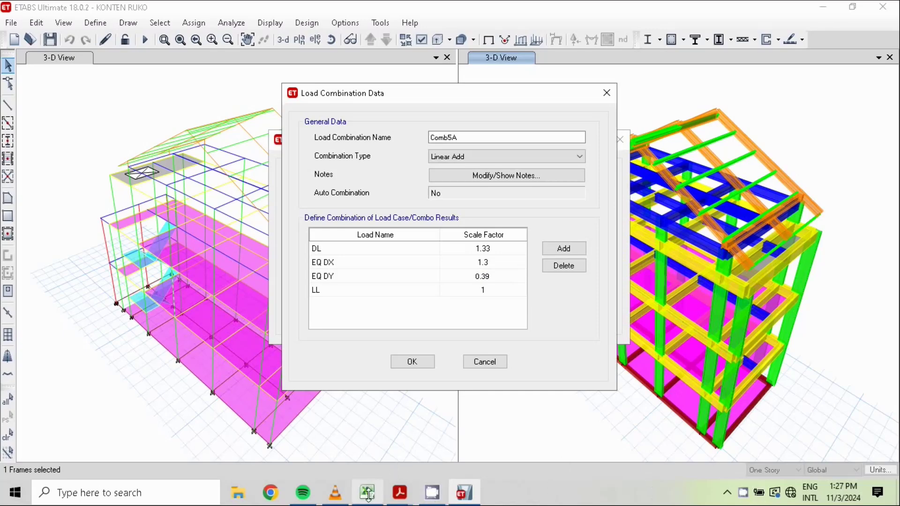
Compare the loads and scale factors of Comb5A with the Comb 5 X a row in the Excel combination sheet.
left_click(367, 493)
left_click(368, 492)
left_click(367, 493)
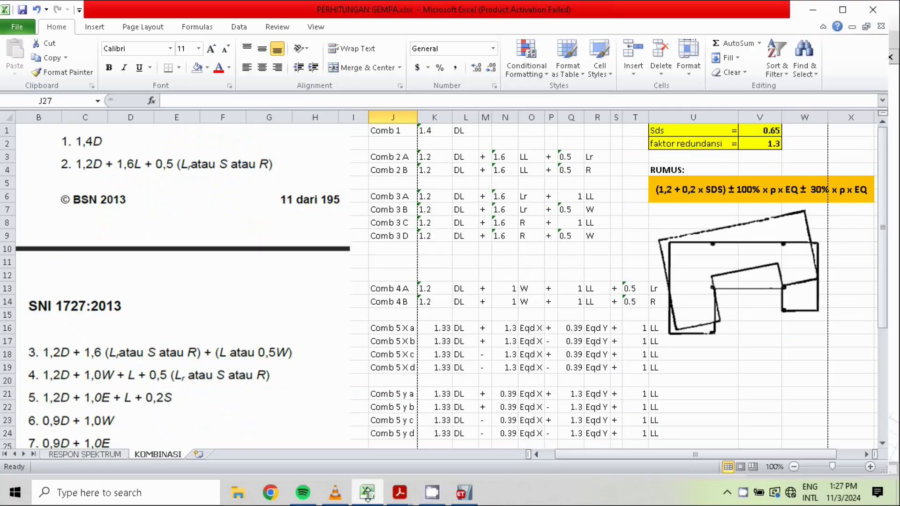
left_click(367, 492)
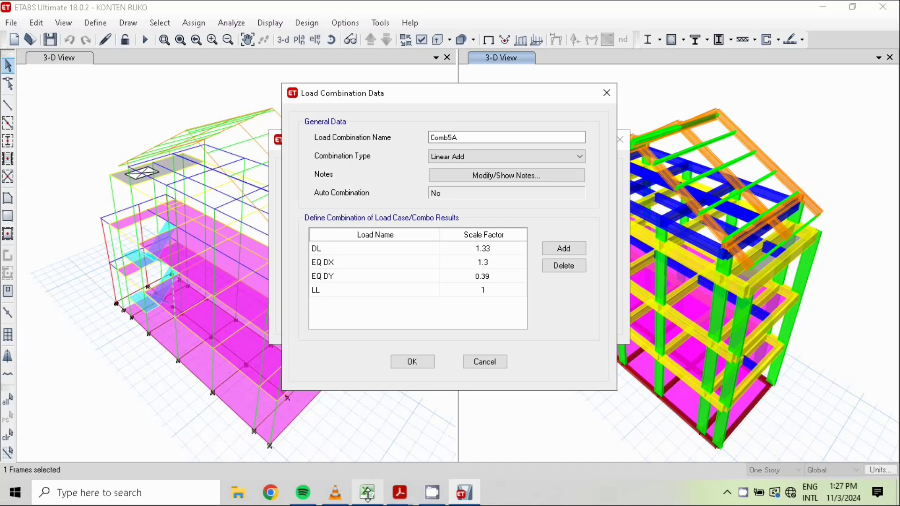
left_click(367, 493)
left_click(367, 493)
left_click(368, 492)
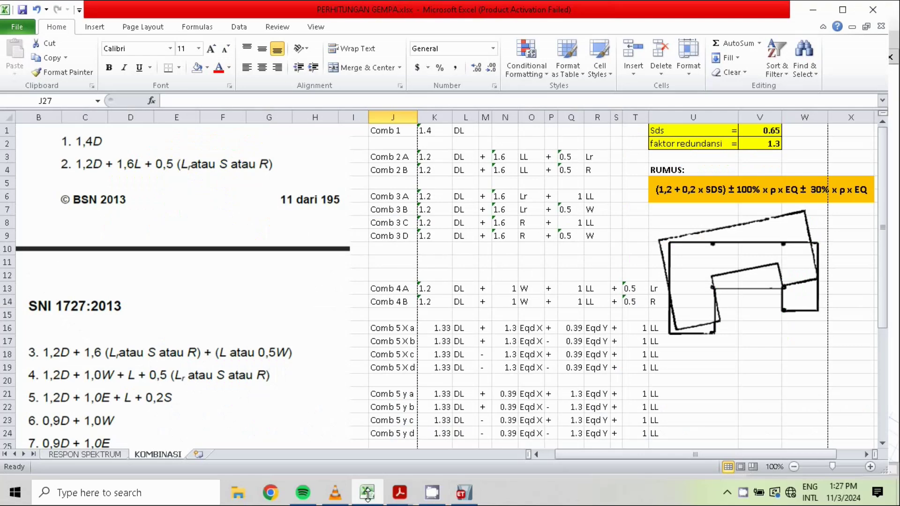
left_click(368, 493)
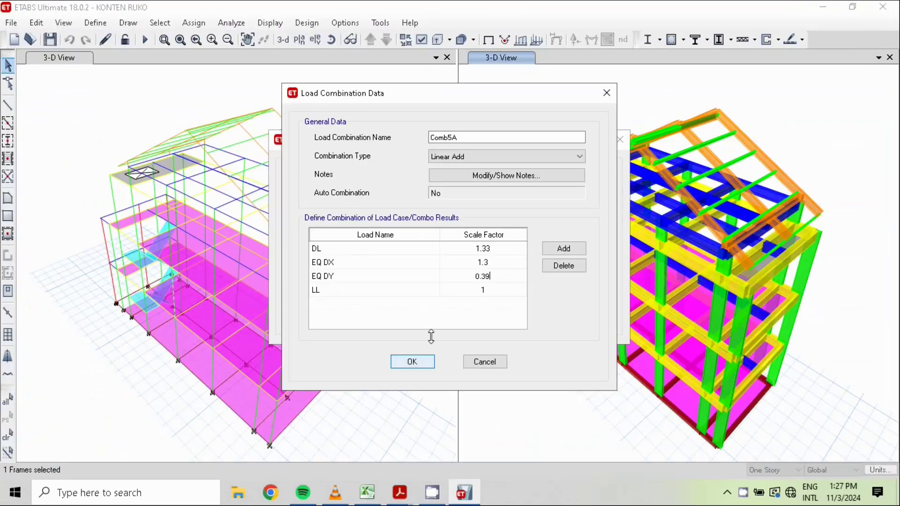
Rename the Comb5A combination to Comb5XA and save it.
left_click(452, 137)
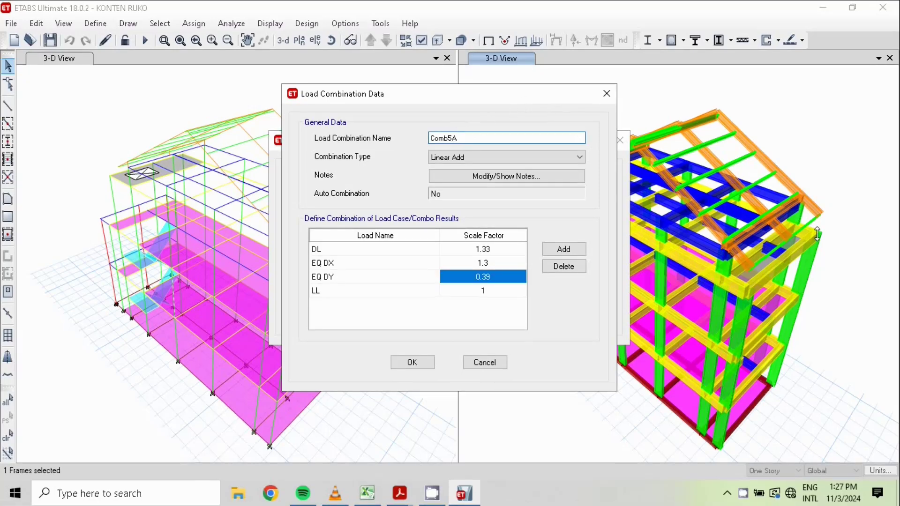
type("X")
left_click(417, 362)
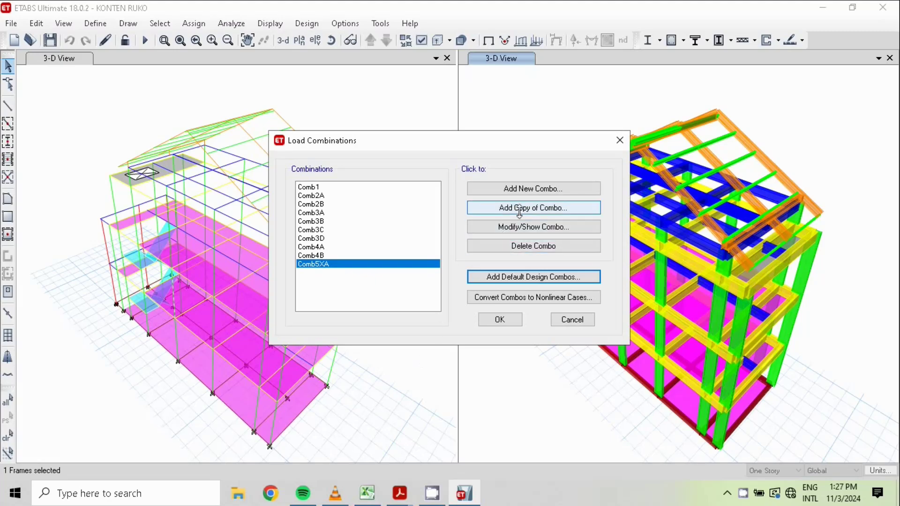
Add a copy of Comb5XA named Comb5XB and consult the Comb 5 X b row in the Excel combination sheet.
left_click(520, 211)
left_click(476, 136)
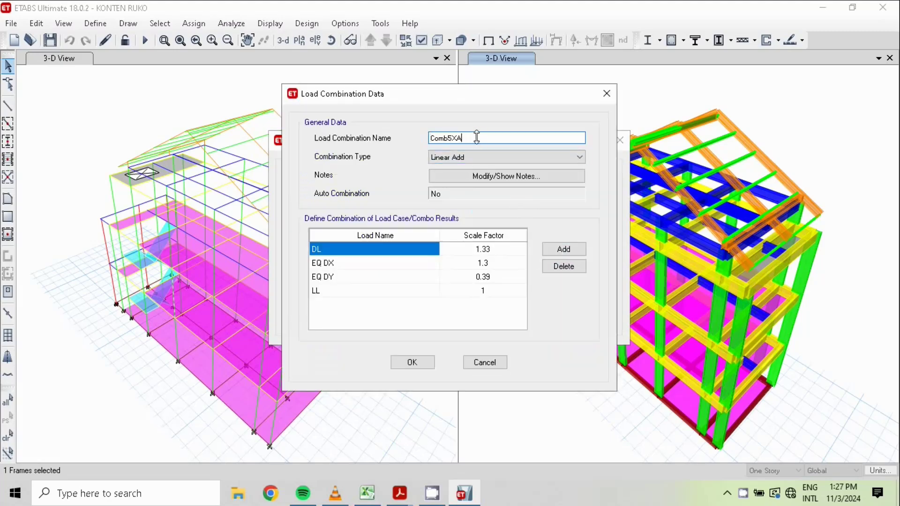
key("BackSpace")
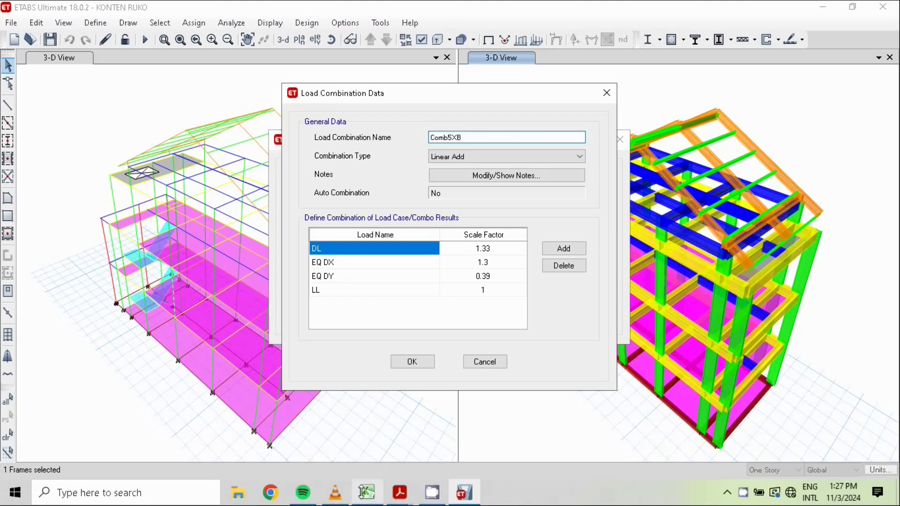
left_click(367, 493)
left_click(361, 492)
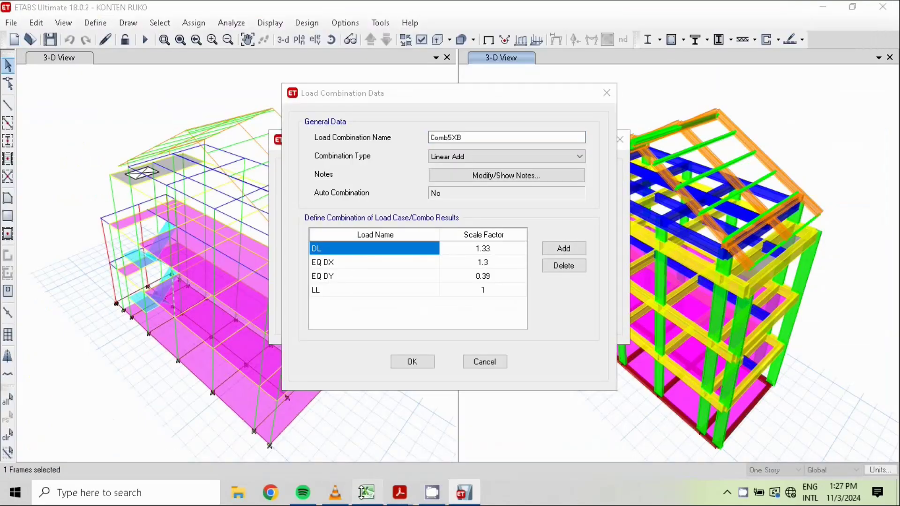
left_click(363, 493)
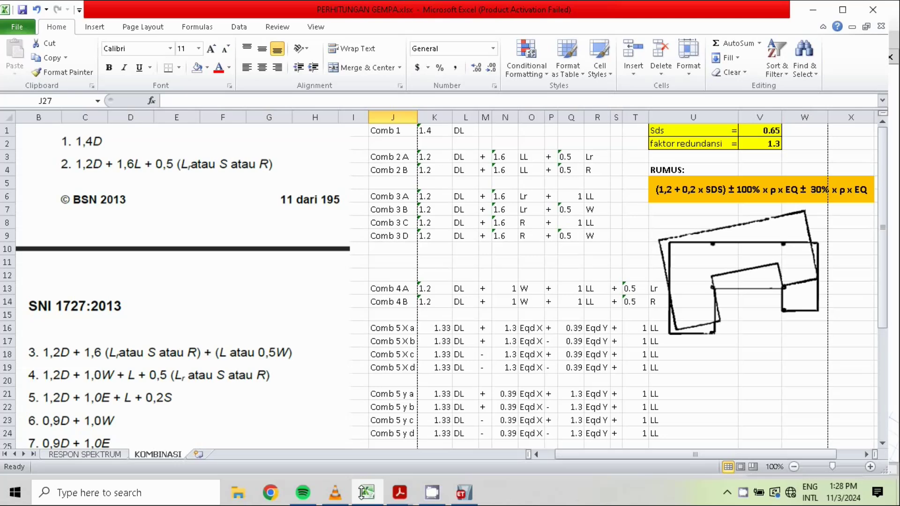
left_click(363, 492)
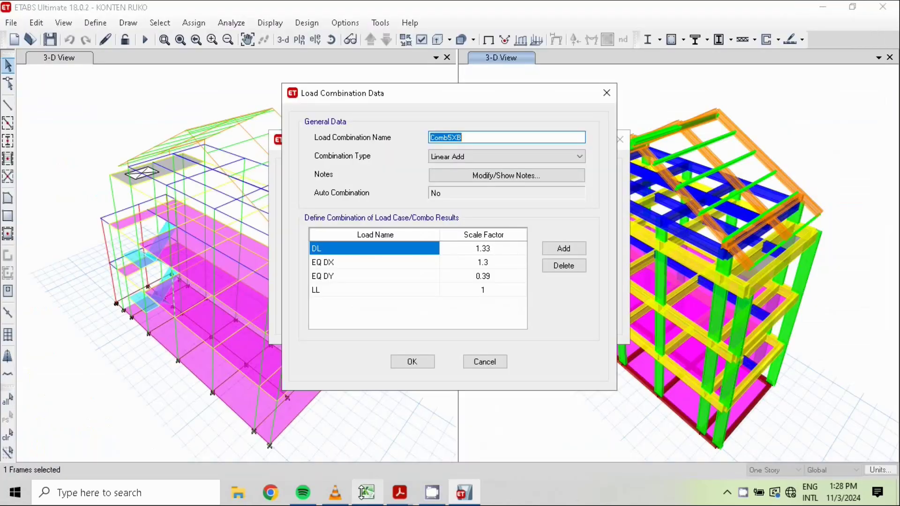
left_click(364, 492)
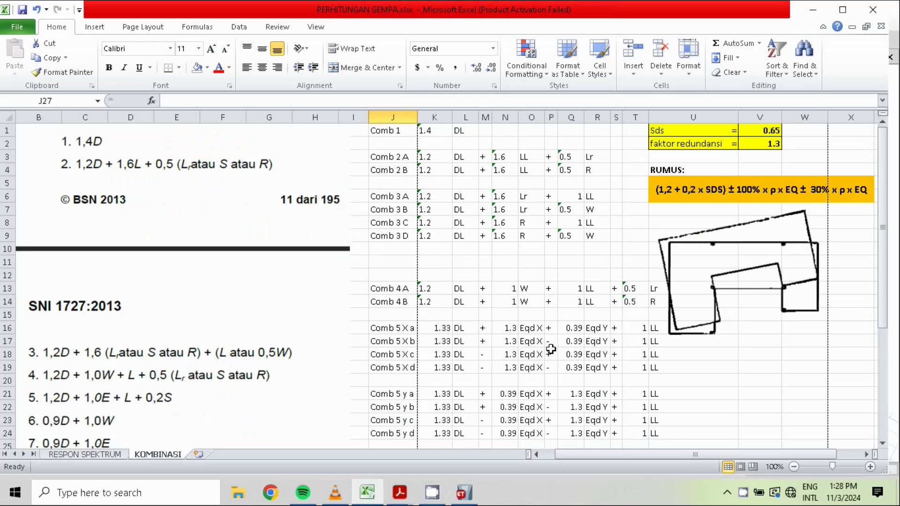
Set the EQ DY scale factor in Comb5XB to -0.39, check it against the Excel sheet, and save the combination.
key("alt+Tab")
left_click(473, 276)
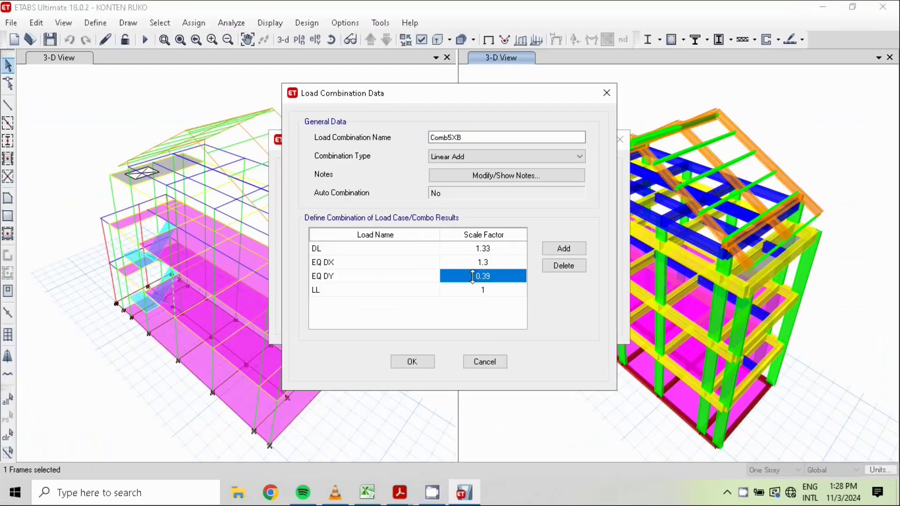
left_click(473, 275)
left_click(472, 275)
type("-")
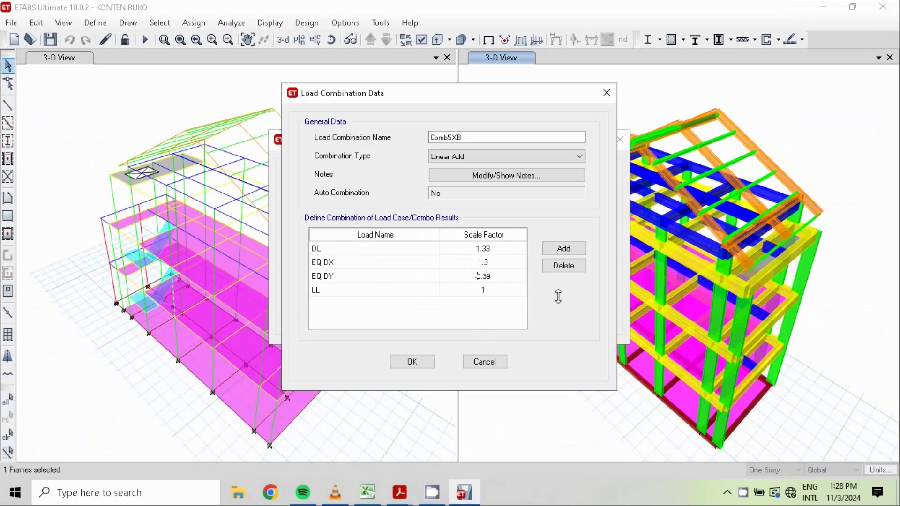
left_click(363, 495)
left_click(464, 493)
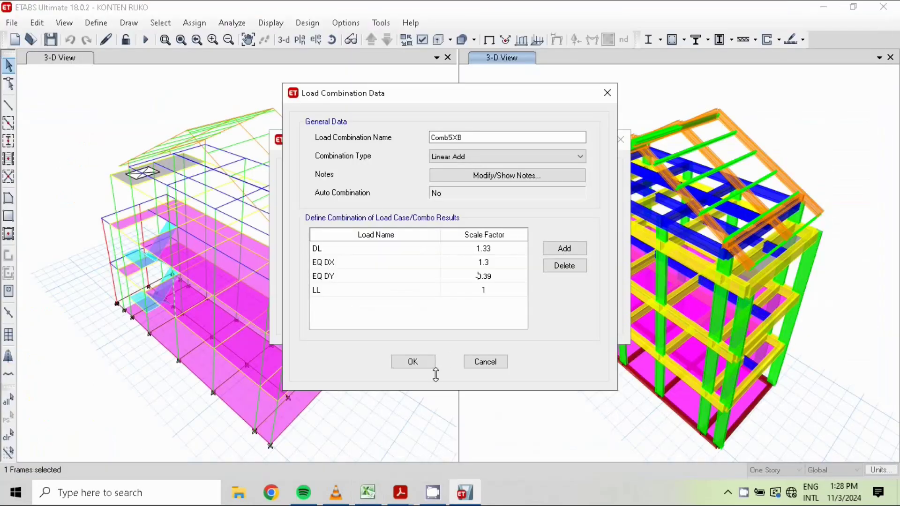
left_click(412, 362)
left_click(328, 272)
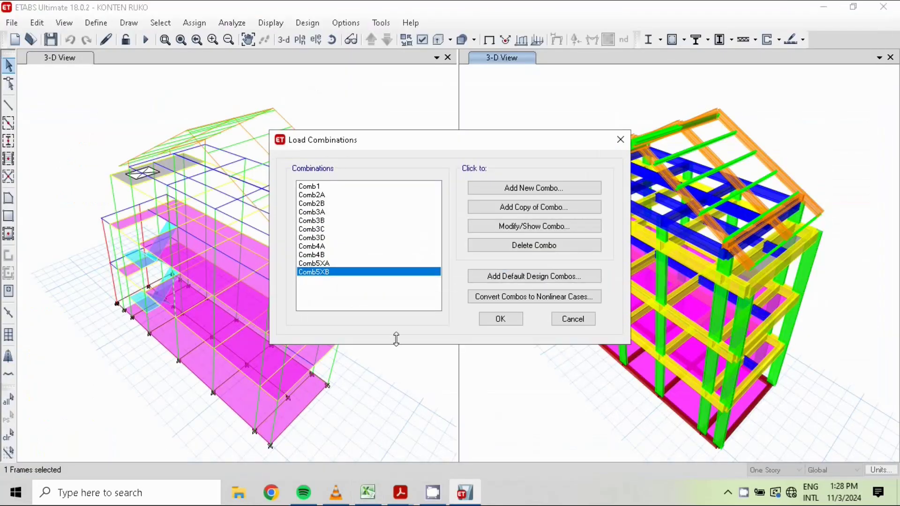
Add another copy of Comb5XA and set its EQ DX scale factor to -1.3, following the Comb 5 X c row in Excel.
left_click(376, 497)
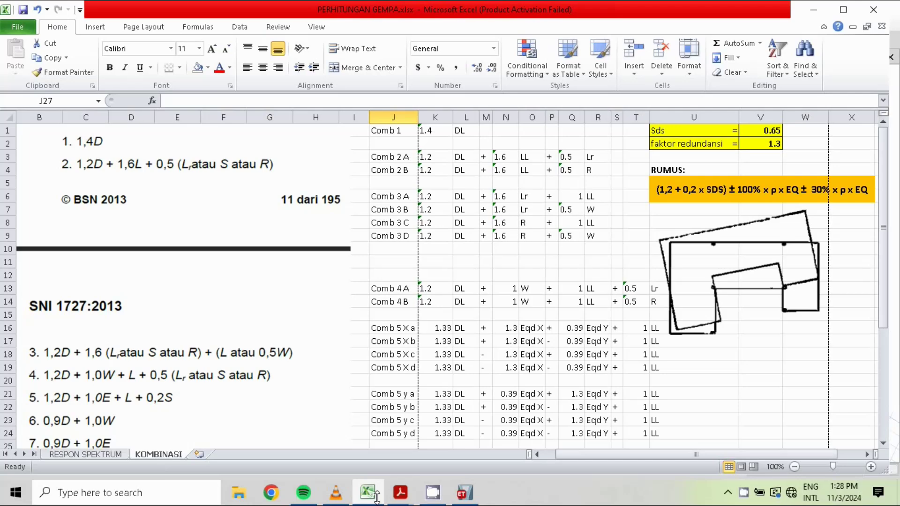
left_click(377, 498)
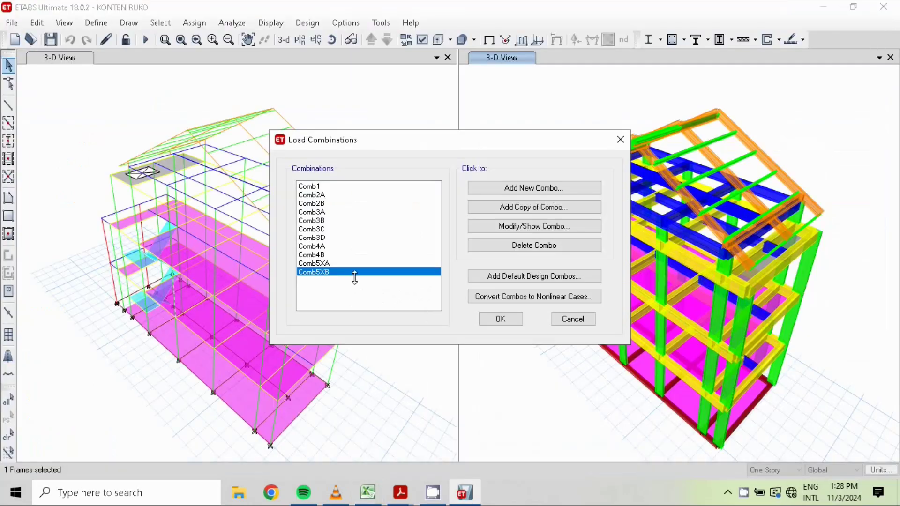
left_click(347, 263)
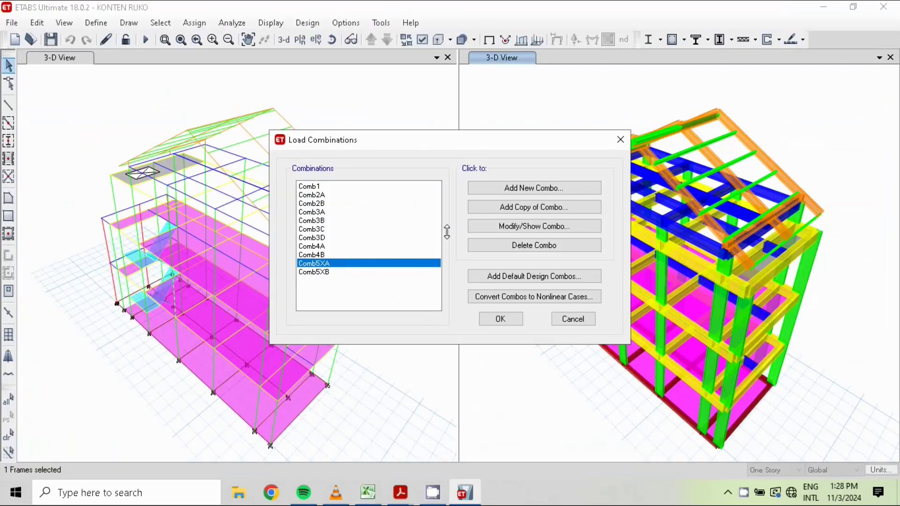
left_click(517, 207)
left_click(480, 263)
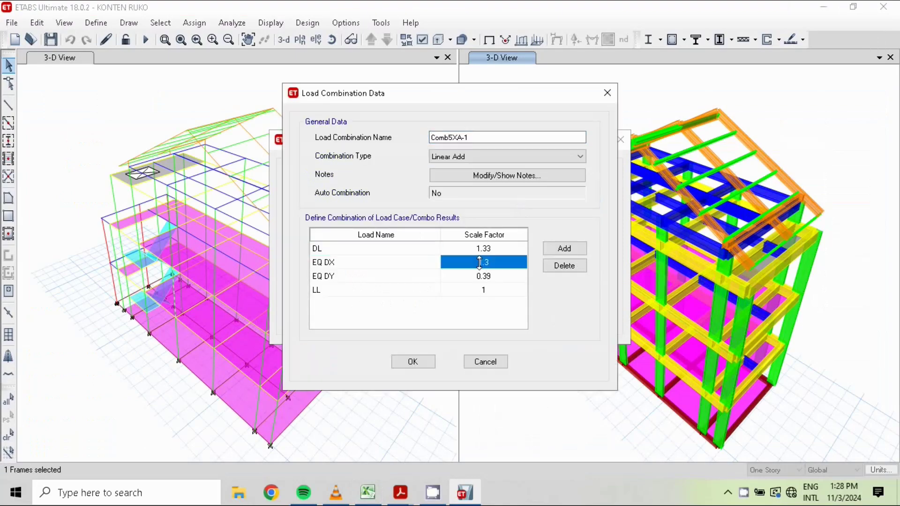
left_click(480, 262)
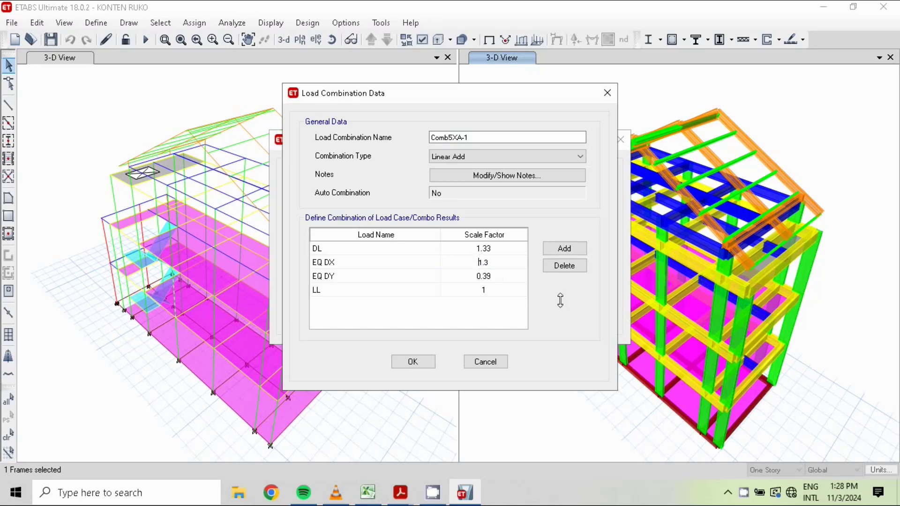
type("-")
Try to save the copied combination under the name Comb5XB.
left_click(479, 136)
key("BackSpace")
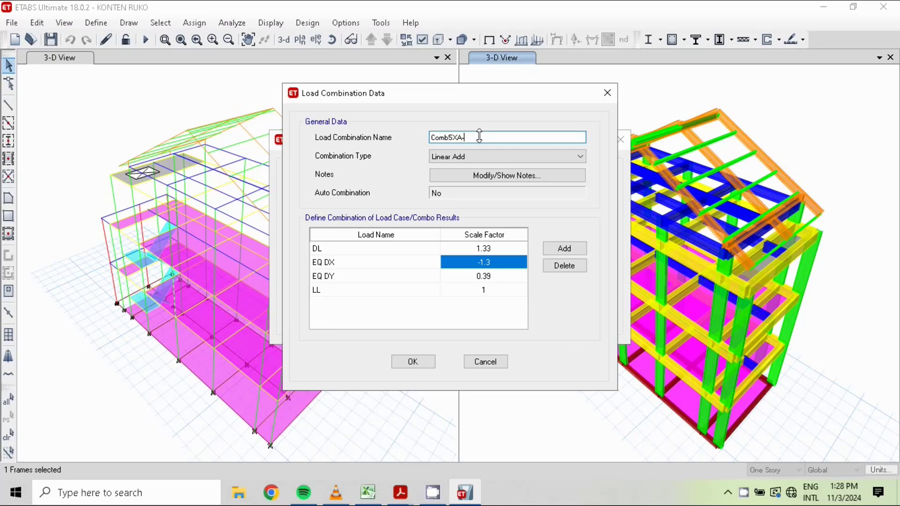
type("B")
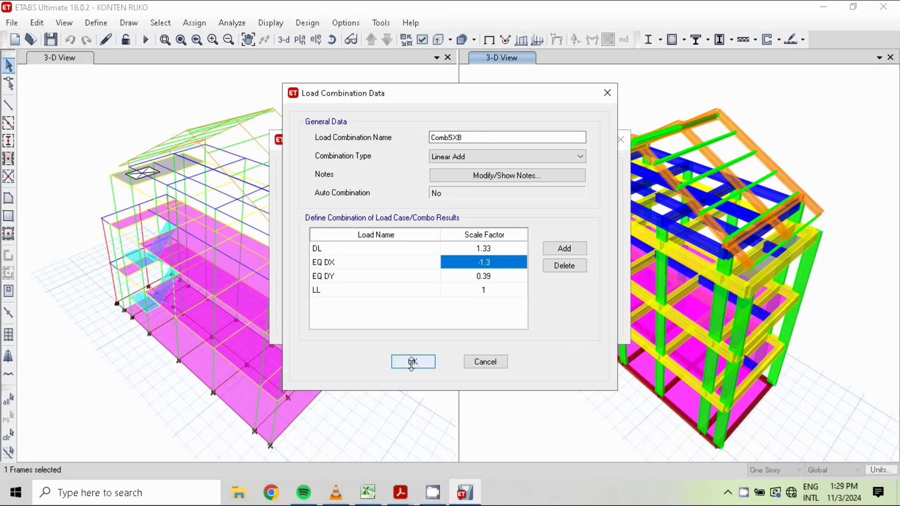
left_click(413, 361)
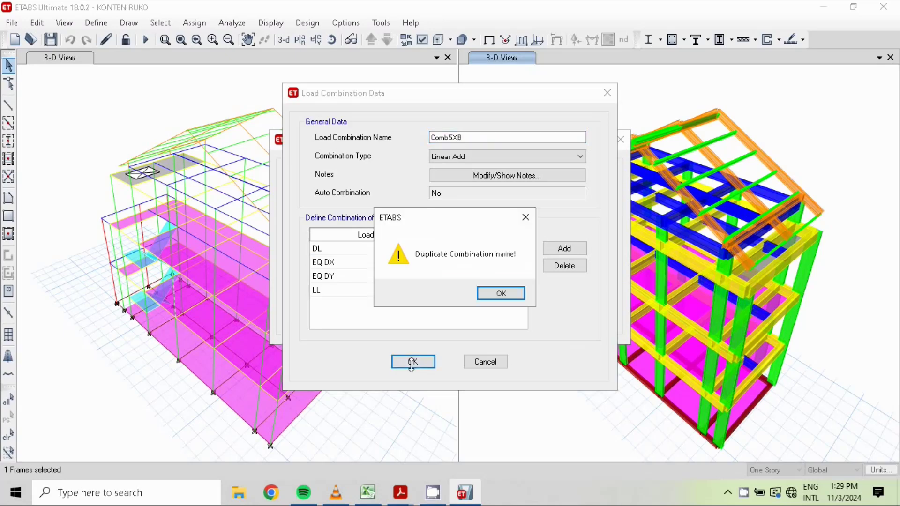
left_click(504, 293)
Name the copied combination Comb5XC and save it.
left_click(473, 135)
key("BackSpace")
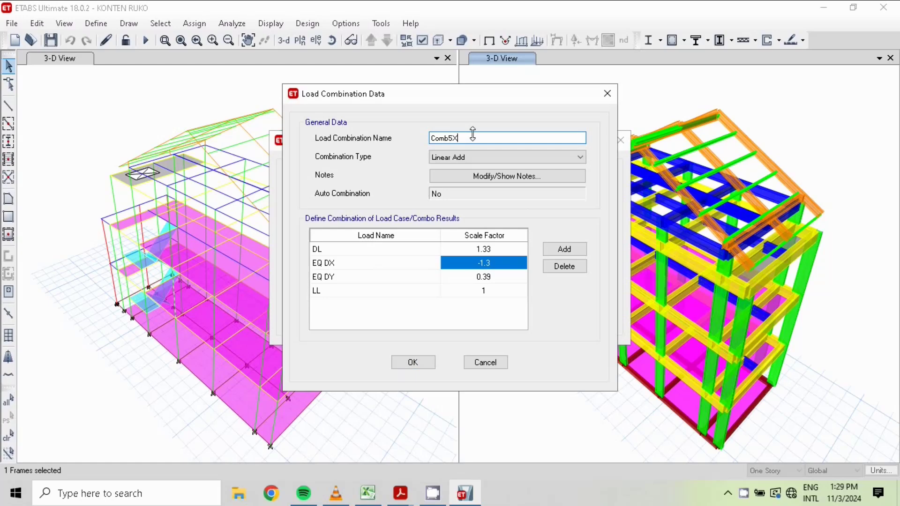
type("C")
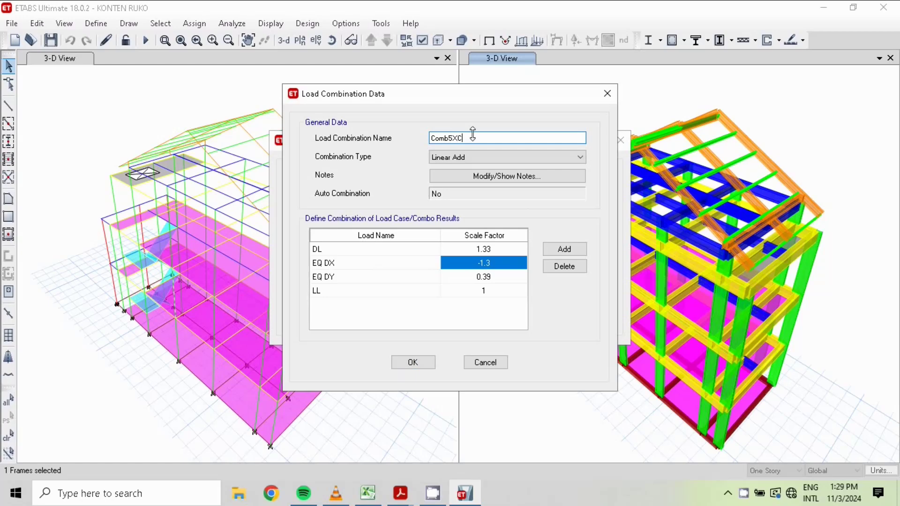
left_click(420, 359)
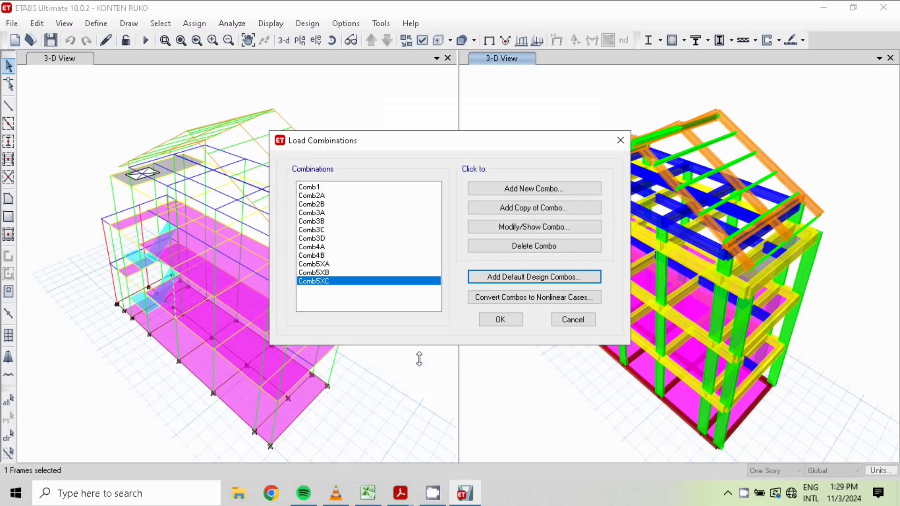
Add a copy of Comb5XC and name it Comb5XD.
left_click(531, 206)
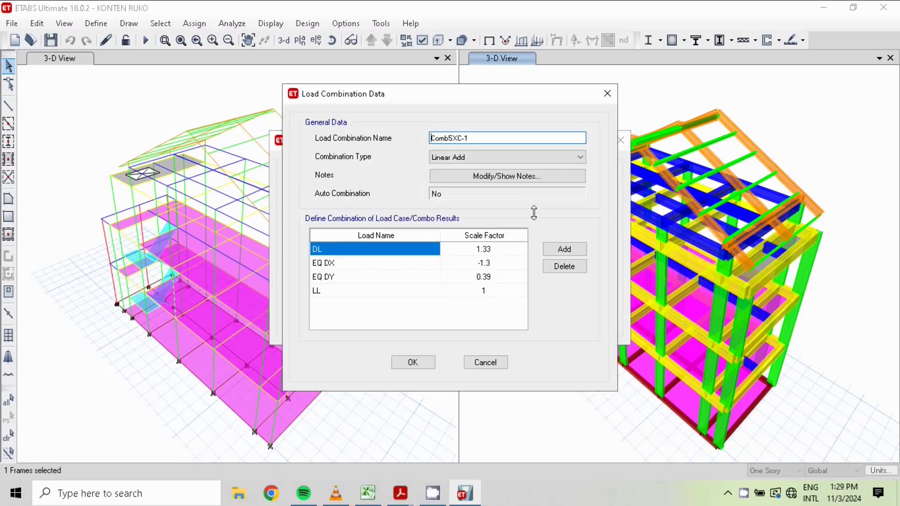
left_click(481, 137)
key("BackSpace")
key("BackSpace")
type("D")
Set the EQ DY scale factor in Comb5XD to -0.39, check it against the Comb 5 X d row in Excel, and save.
left_click(474, 277)
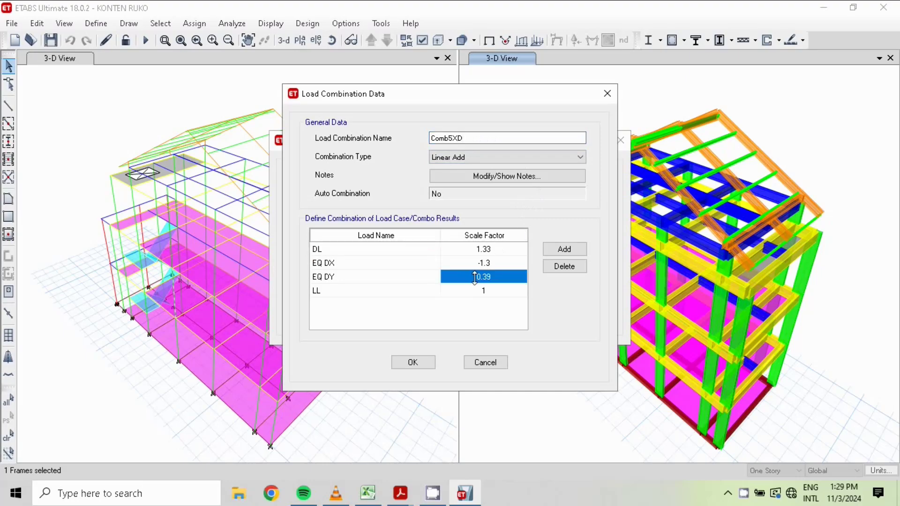
left_click(474, 277)
type("-")
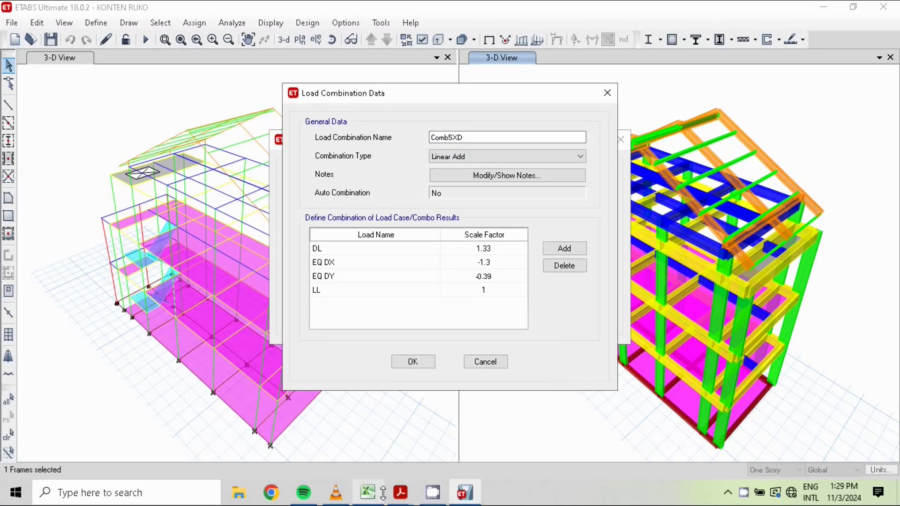
left_click(381, 493)
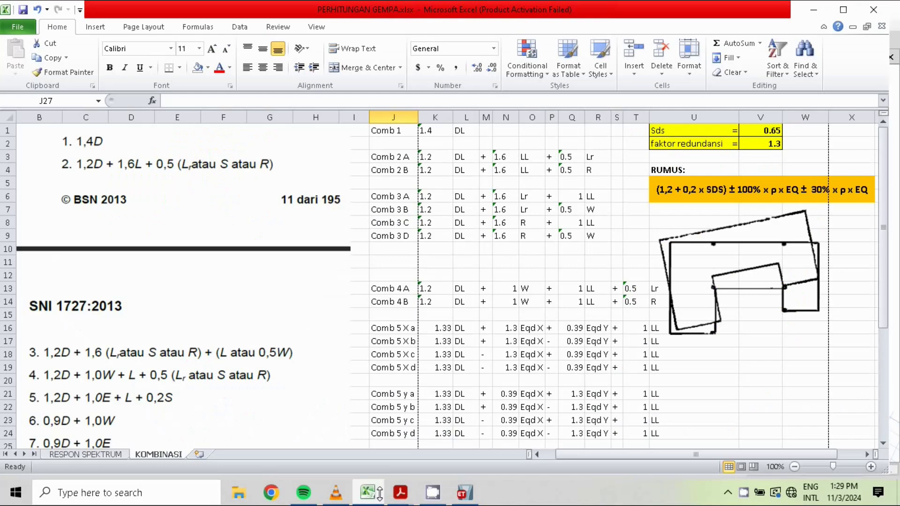
left_click(380, 492)
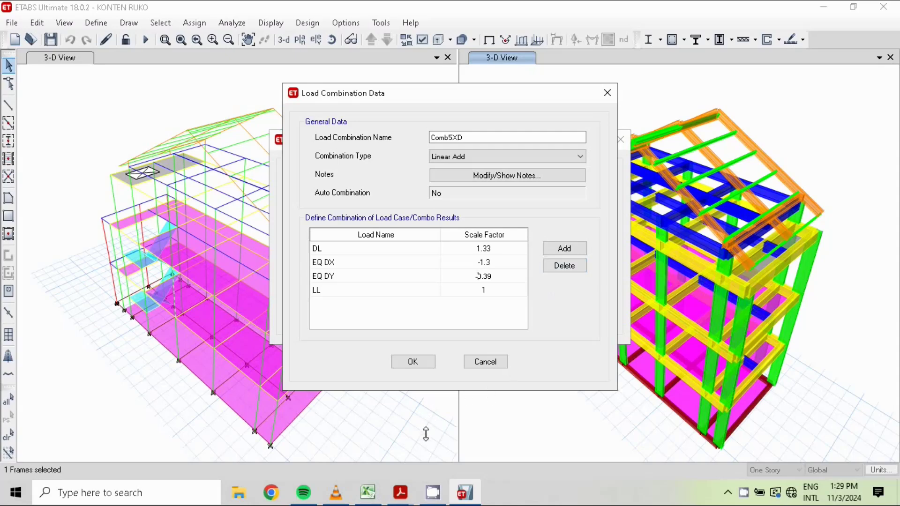
left_click(413, 362)
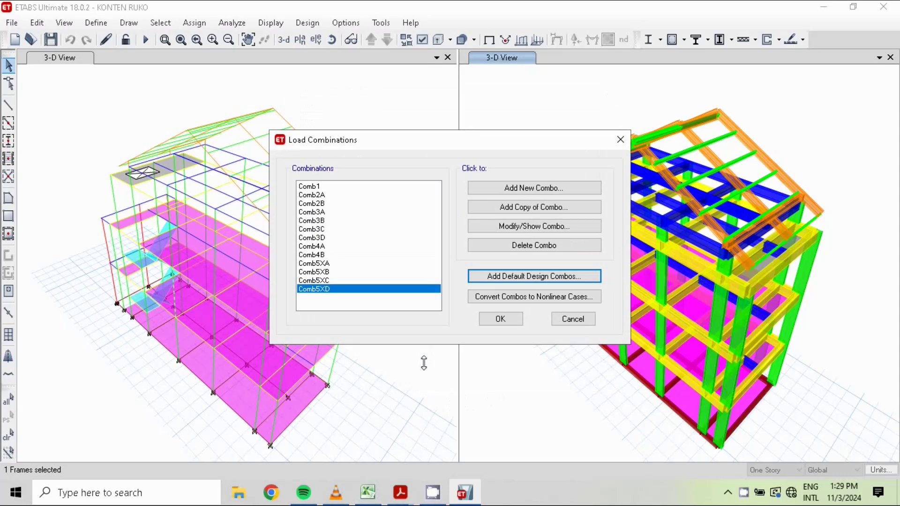
Review the loads and scale factors of Comb5XA and Comb5XD against the Excel combination sheet.
left_click(370, 494)
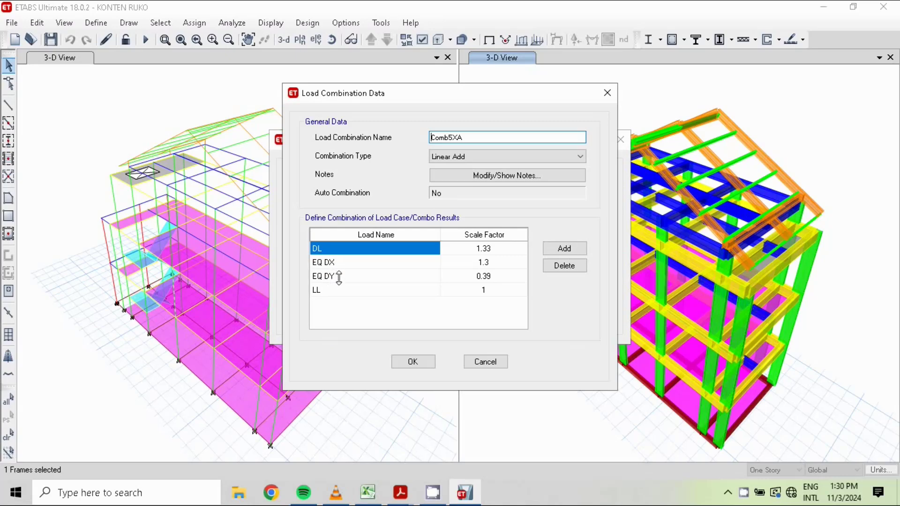
left_click(482, 362)
left_click(318, 289)
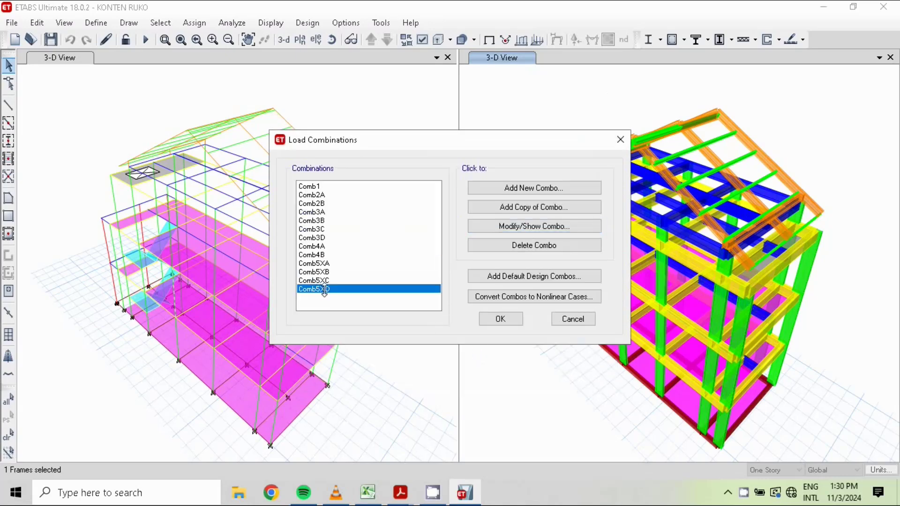
left_click(542, 226)
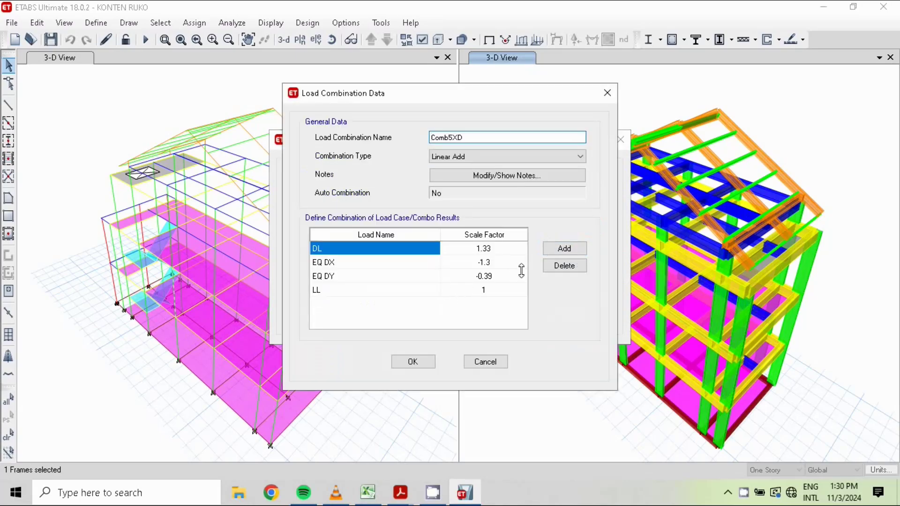
left_click(482, 362)
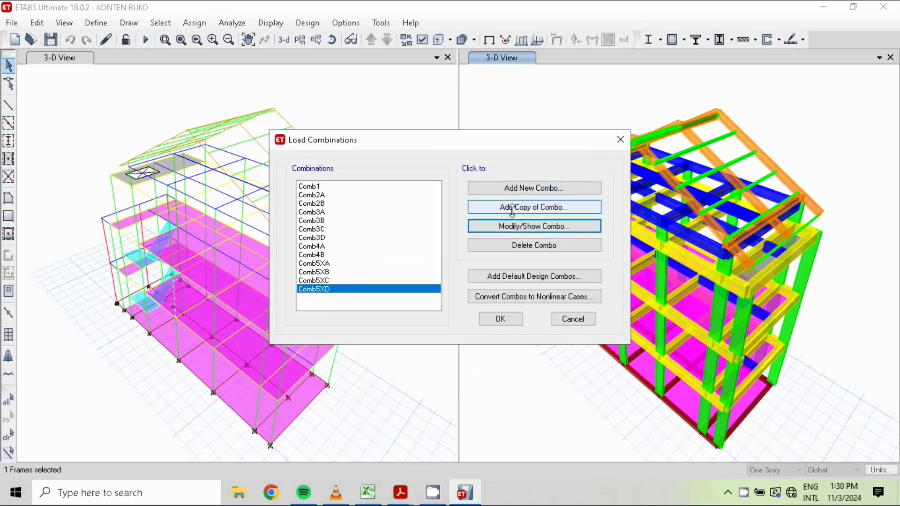
Add a copy of Comb5XD and name it Comb5YA, following the Comb 5 y a row in the Excel combination table.
left_click(515, 207)
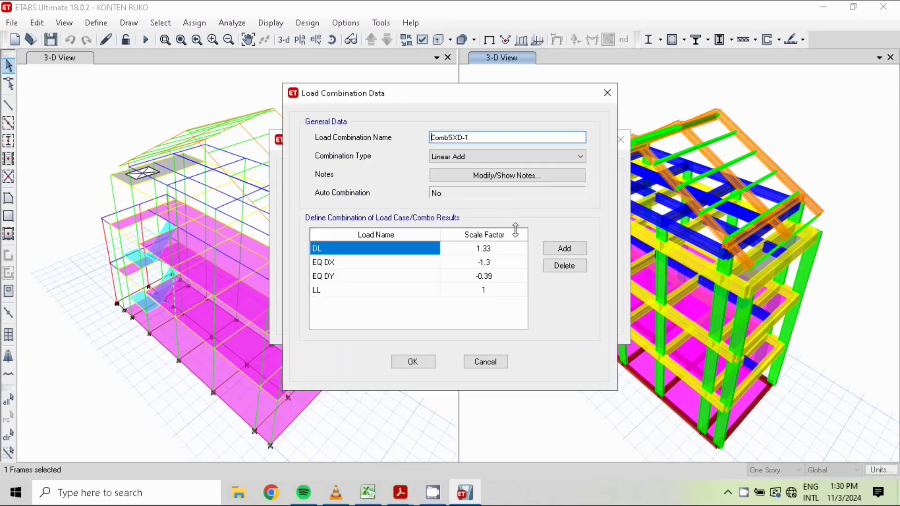
left_click(380, 489)
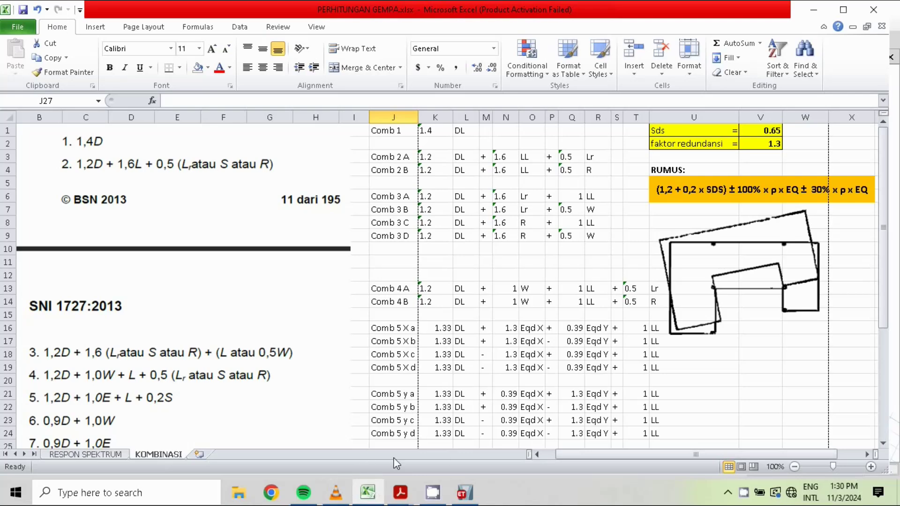
left_click(464, 493)
left_click(479, 136)
key("BackSpace")
key("BackSpace")
key("BackSpace")
key("BackSpace")
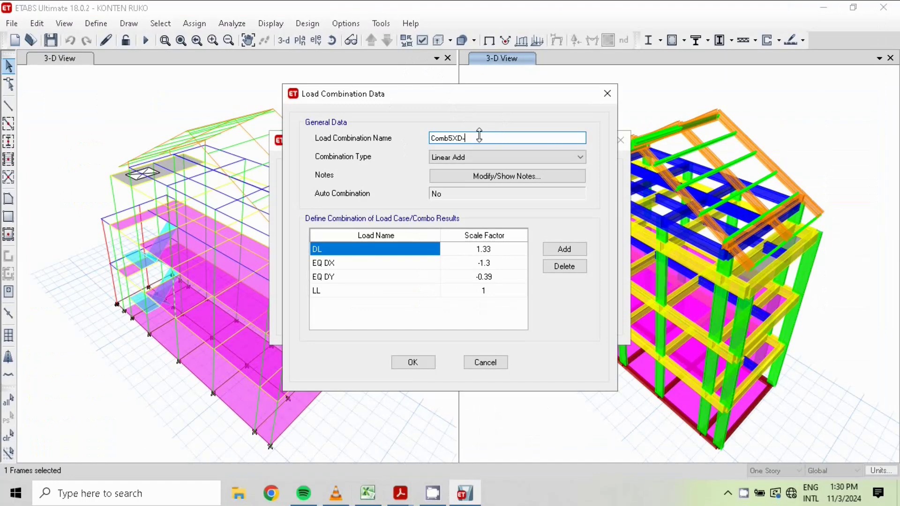
type("YA")
Set Comb5YA's scale factors to 0.39 for EQ DX and 1.3 for EQ DY, check them against the Excel table, and save.
left_click(368, 492)
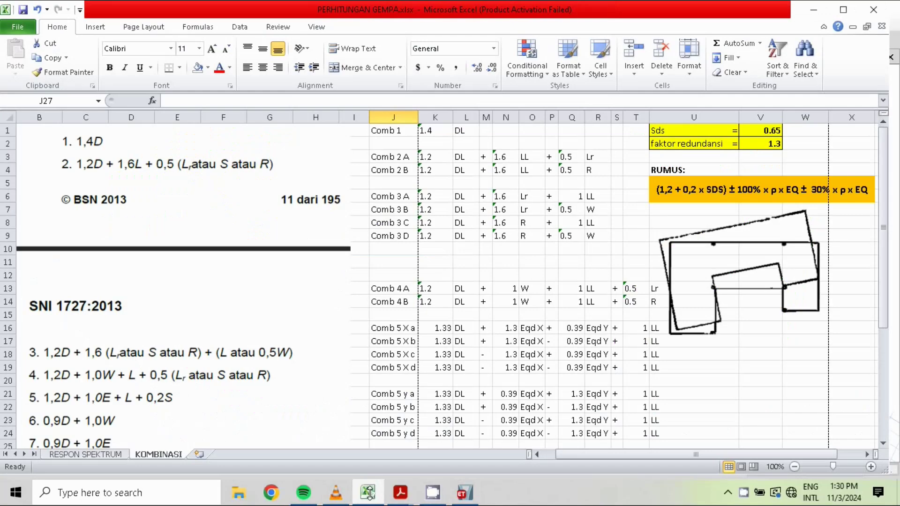
left_click(368, 492)
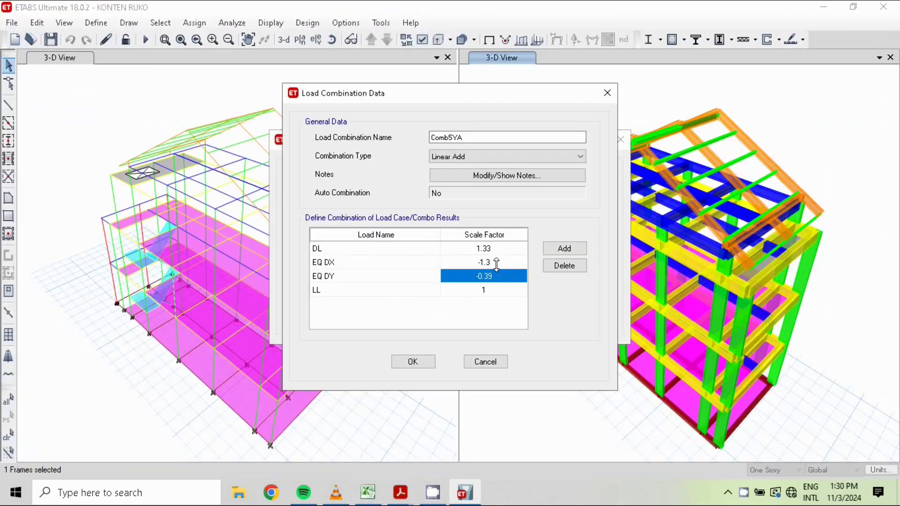
type("0.39")
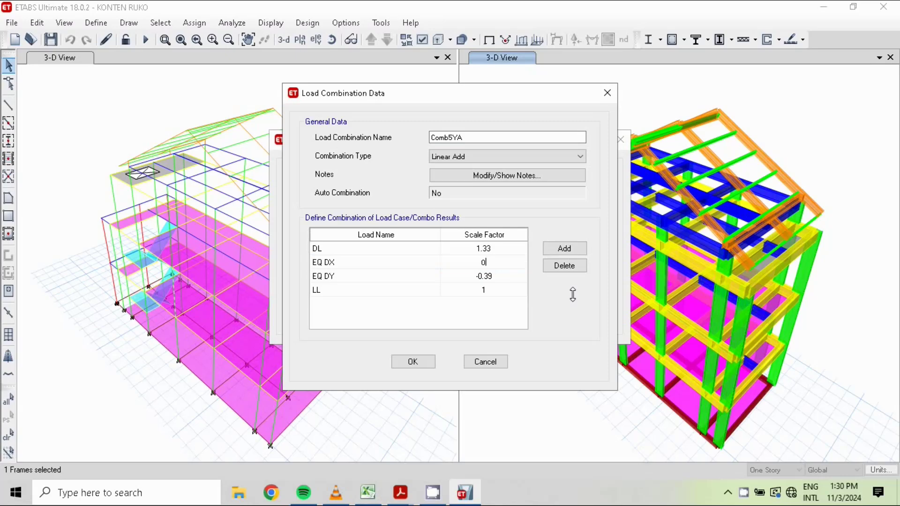
left_click(493, 275)
type("1.3")
left_click(368, 492)
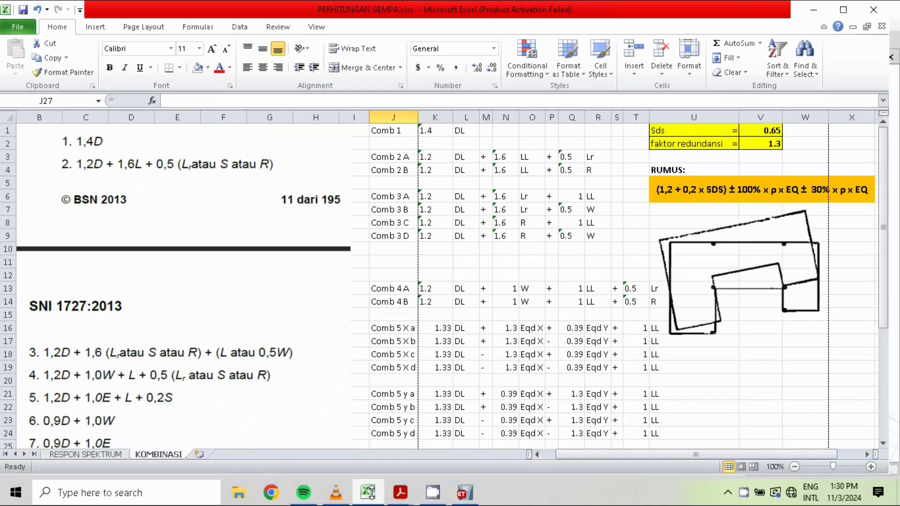
left_click(368, 492)
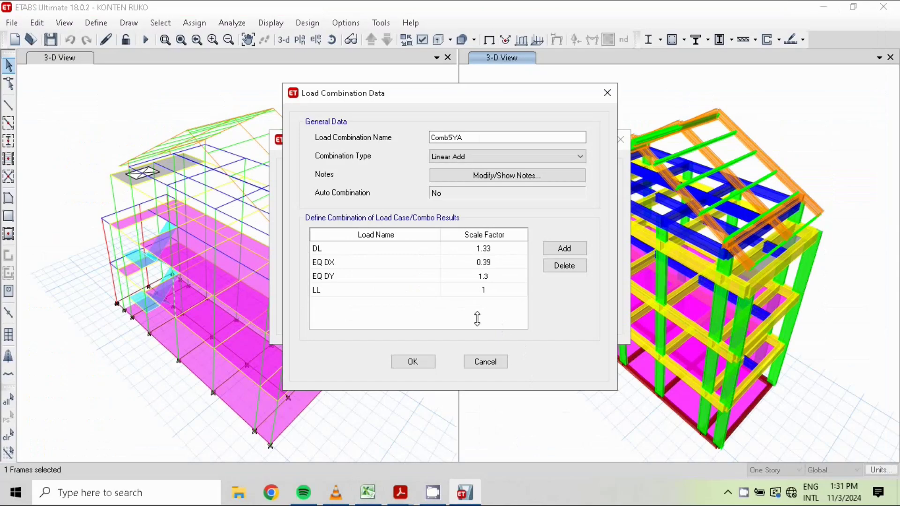
left_click(413, 361)
Add a copy of Comb5YA named Comb5YB, set its EQ DY scale factor to -1.3 per the Excel table, and save it.
left_click(528, 207)
left_click(478, 137)
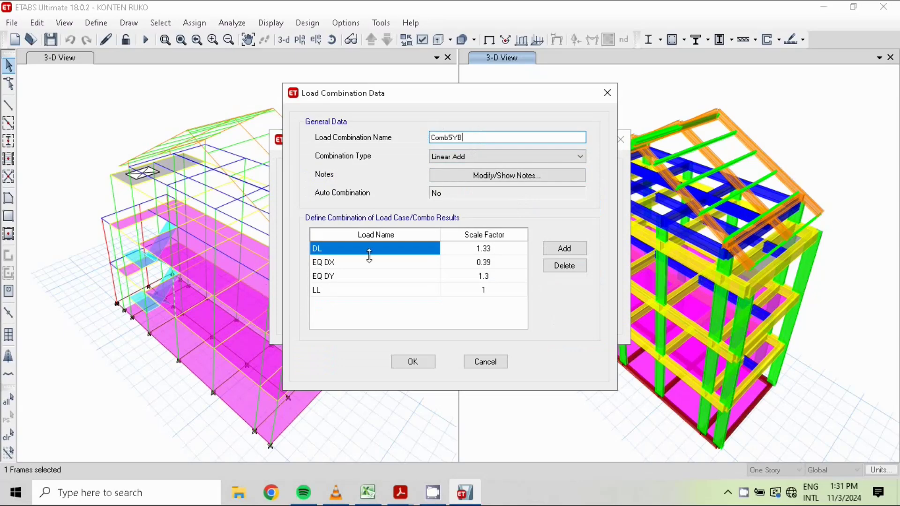
left_click(370, 493)
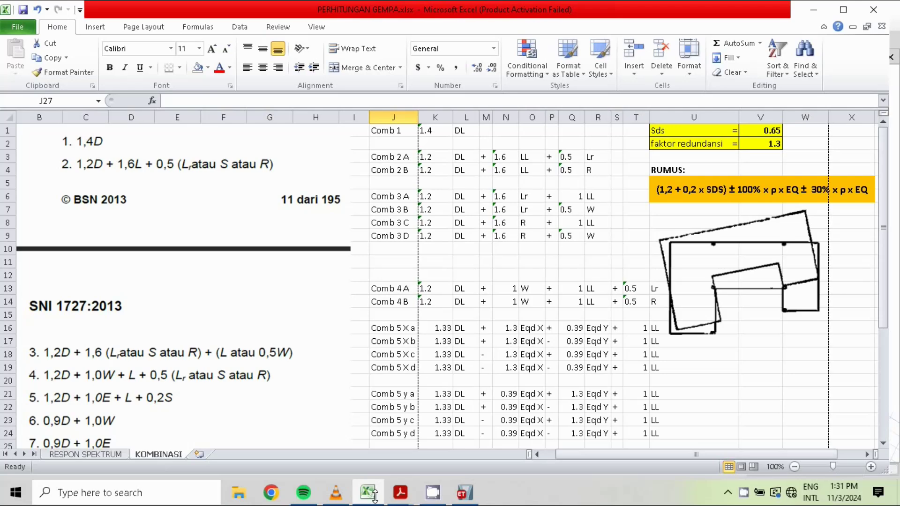
left_click(374, 492)
left_click(374, 493)
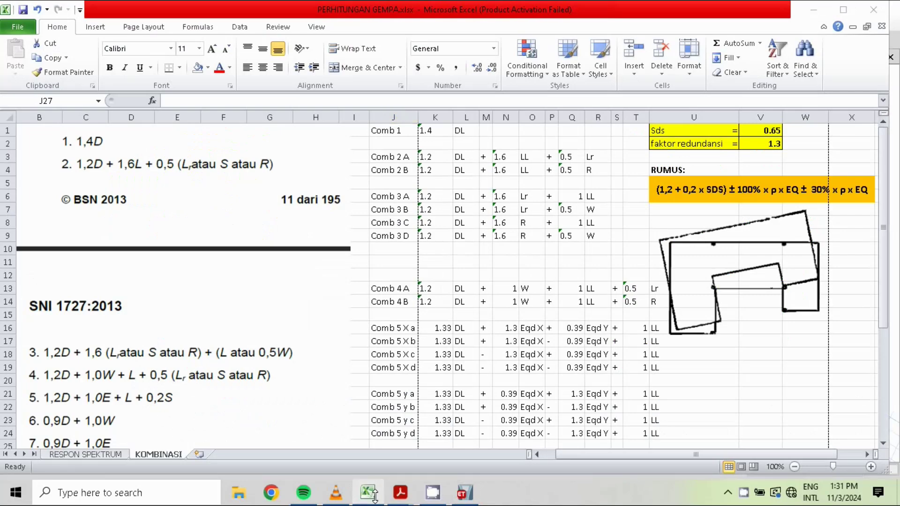
left_click(374, 494)
left_click(475, 277)
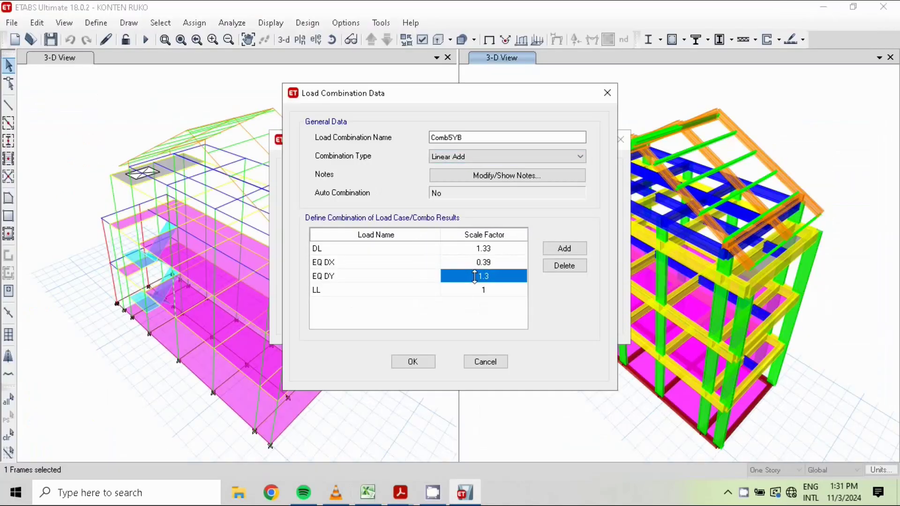
left_click(475, 276)
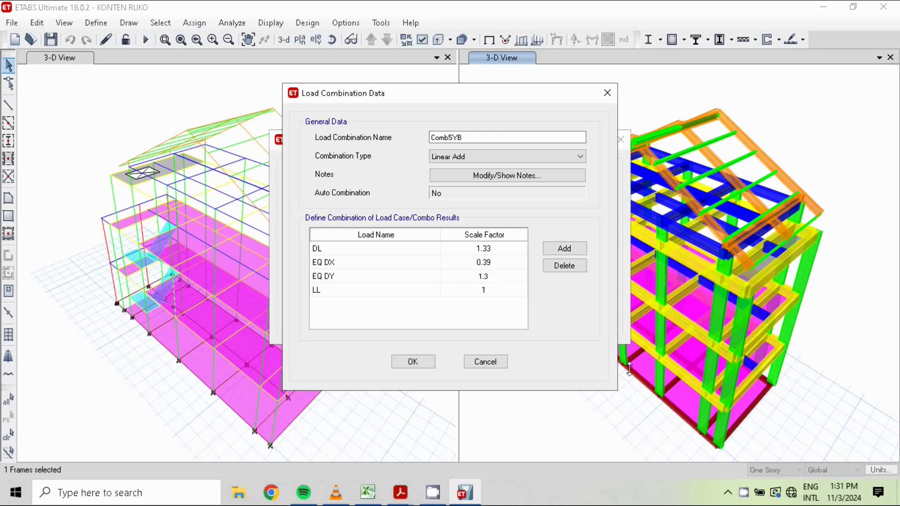
type("-")
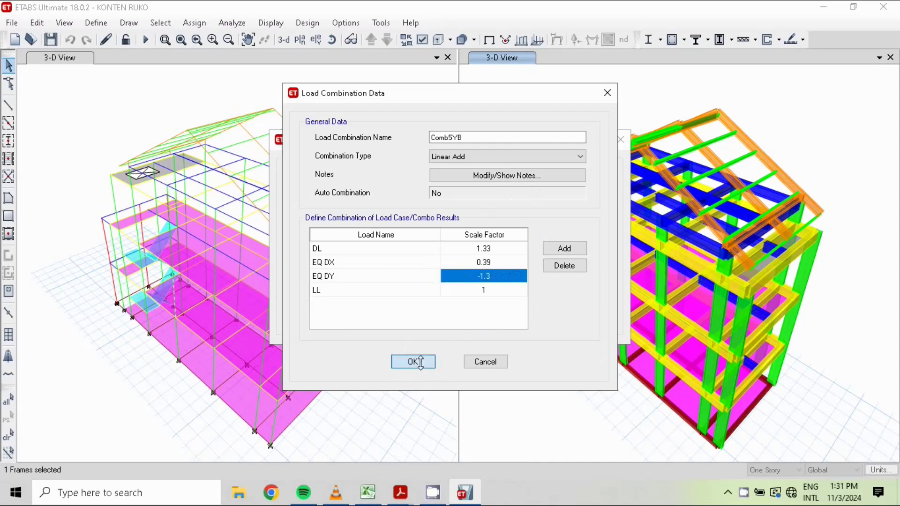
left_click(413, 362)
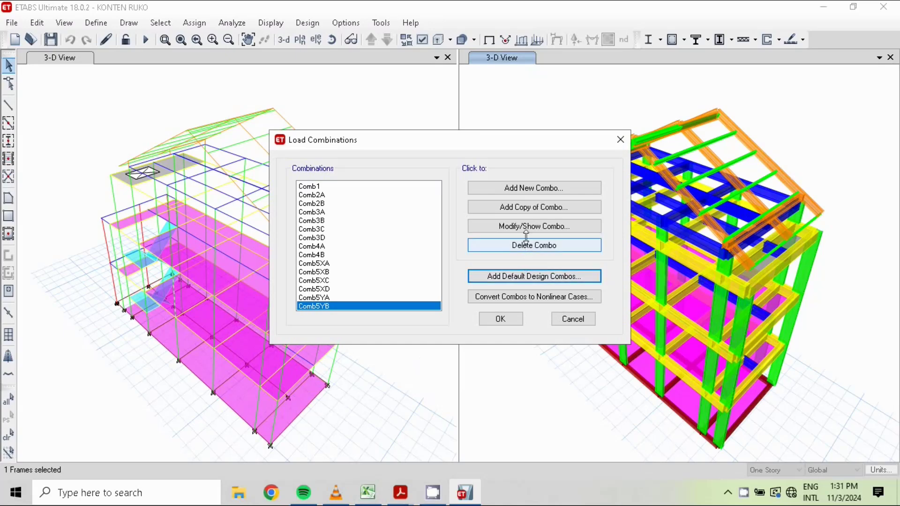
Add a copy of Comb5YA named Comb5YC, set its EQ DX scale factor to -0.39, and save it.
left_click(360, 294)
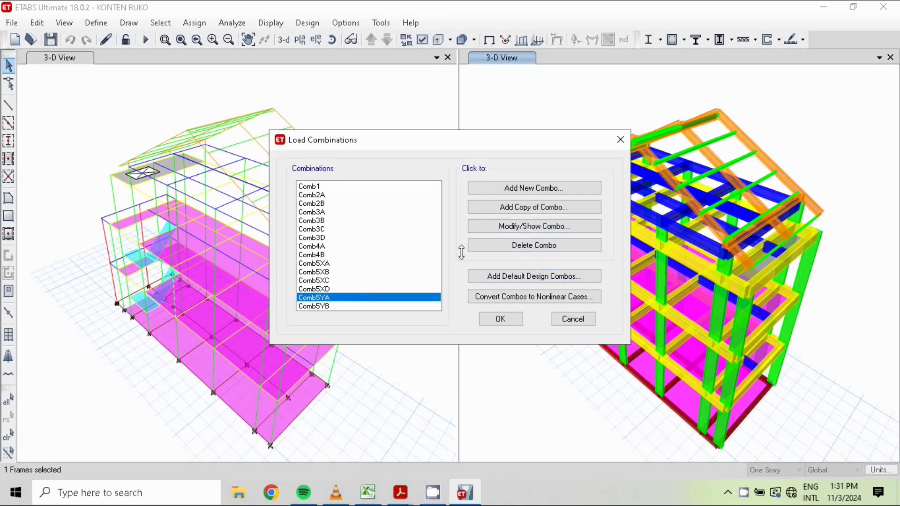
left_click(510, 204)
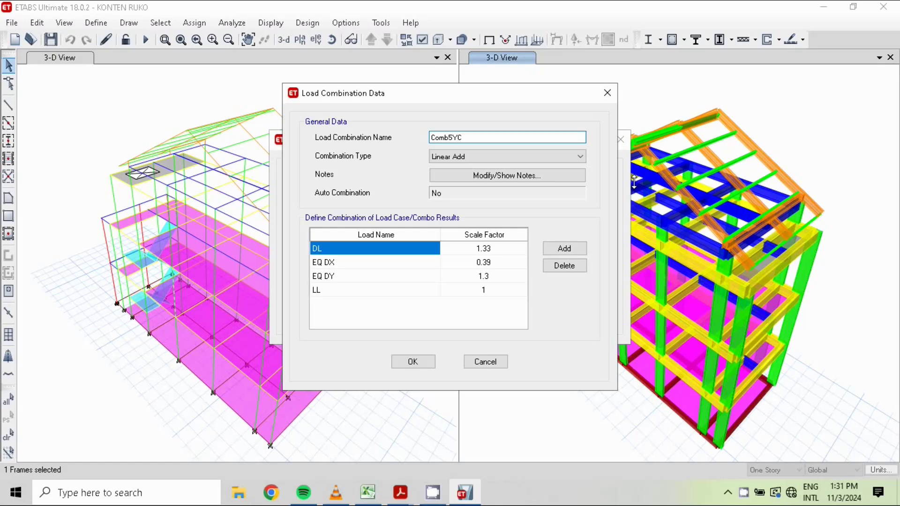
left_click(468, 263)
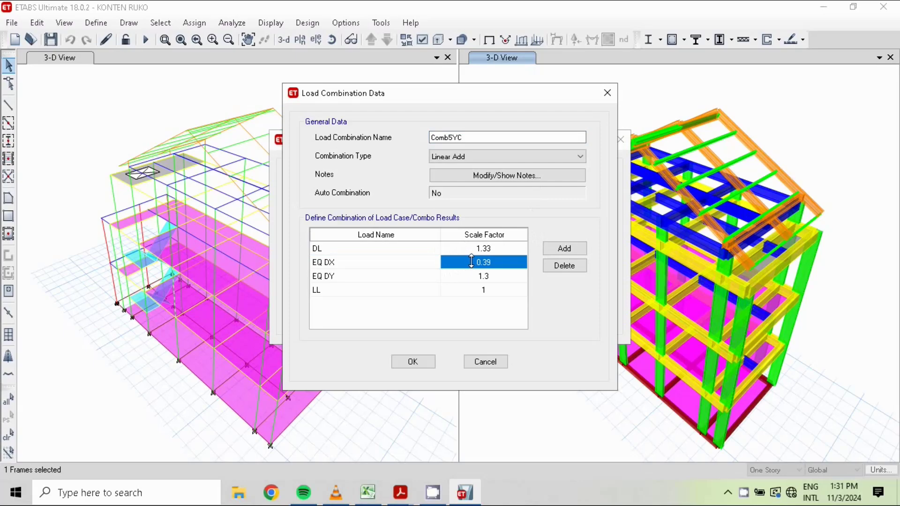
left_click(472, 261)
left_click(471, 258)
type("-")
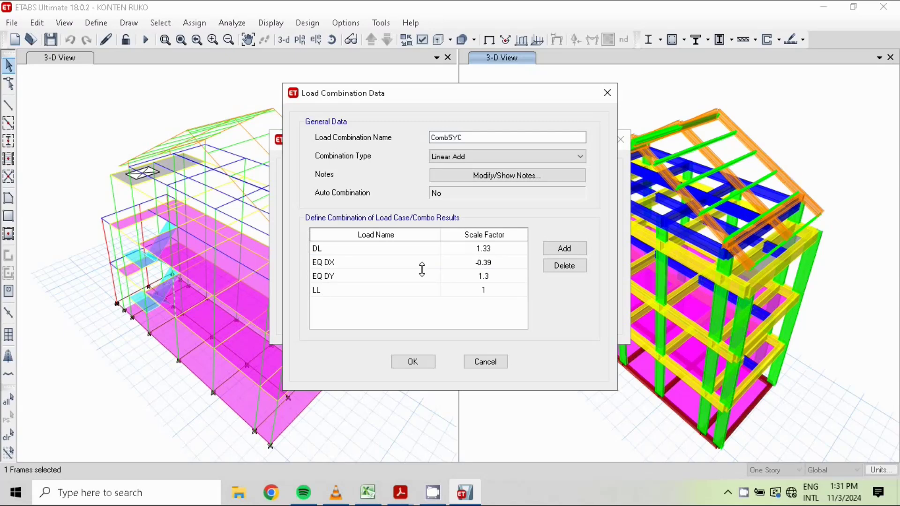
left_click(414, 361)
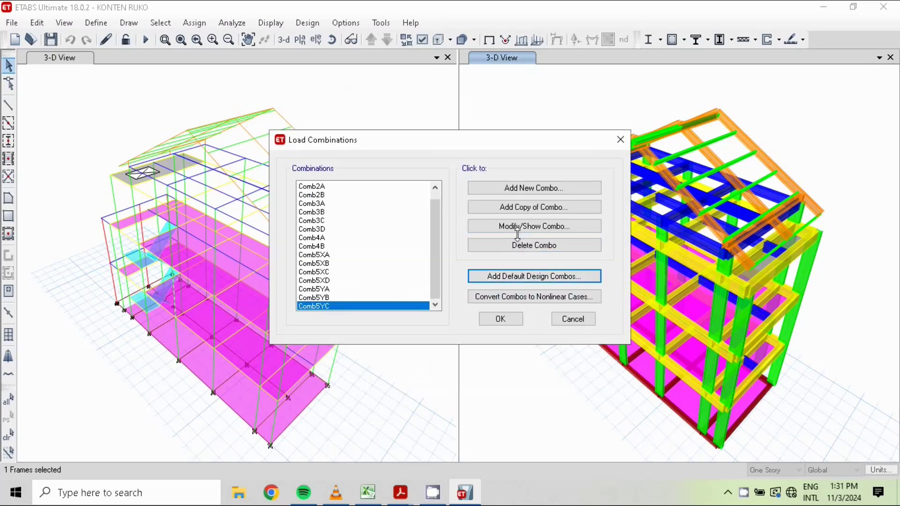
Add a copy of Comb5YC named Comb5YD, set its EQ DY scale factor to -1.3, and save it.
left_click(518, 207)
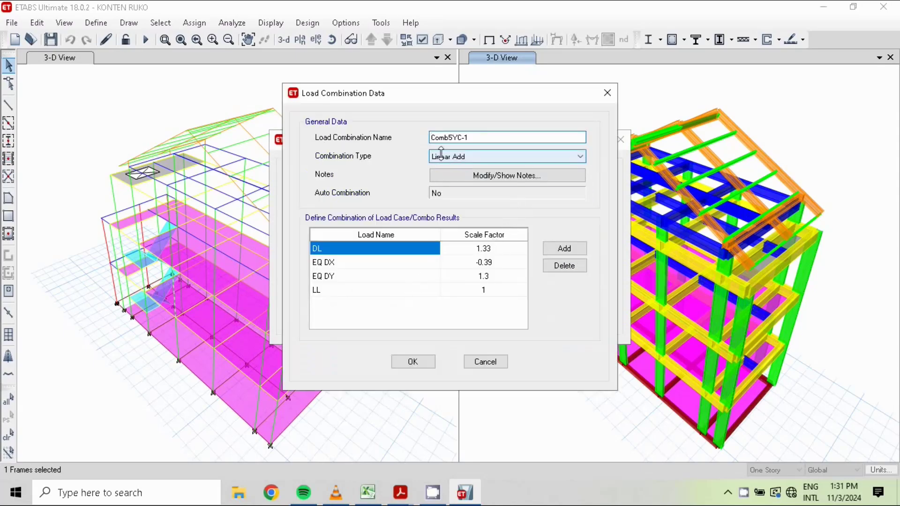
left_click(474, 276)
left_click(473, 276)
left_click(479, 276)
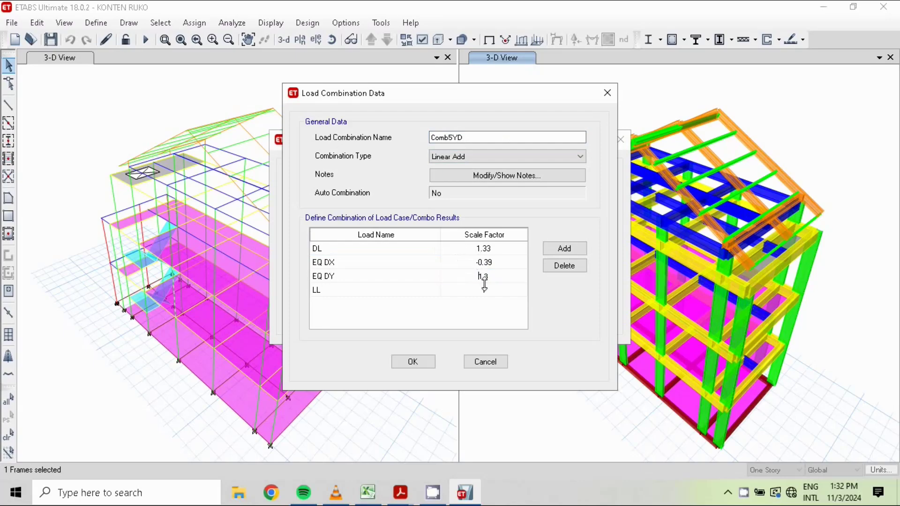
type("-")
left_click(401, 361)
left_click(415, 362)
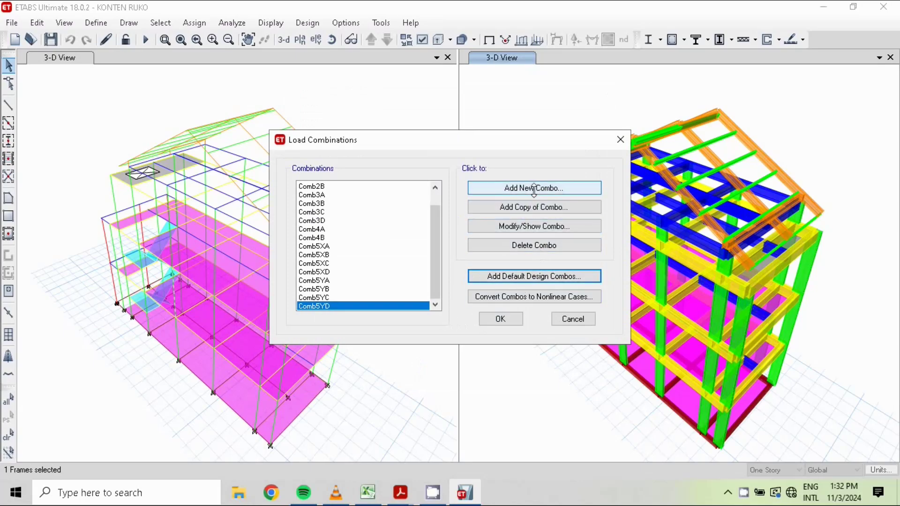
Look up the Comb 6x row in the Excel combination table and add a copy of Comb2A in ETABS as its basis.
left_click(368, 493)
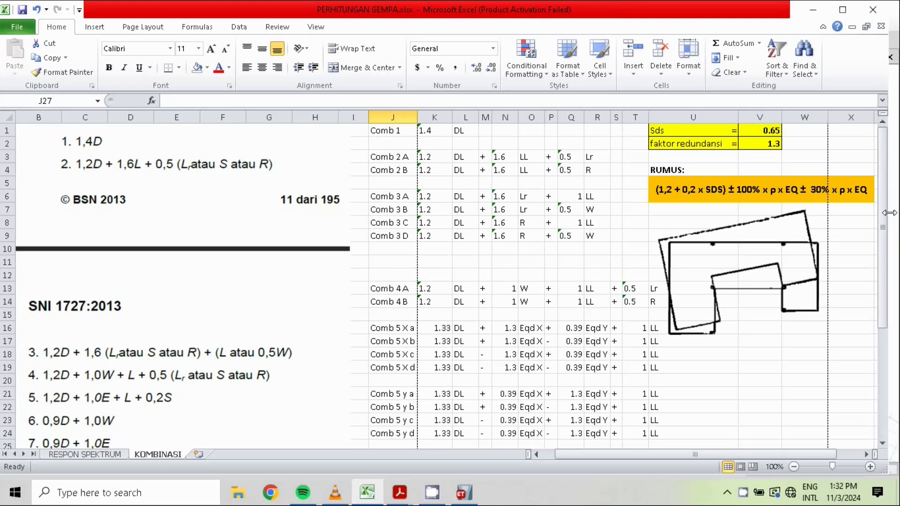
left_click_drag(883, 230, 882, 370)
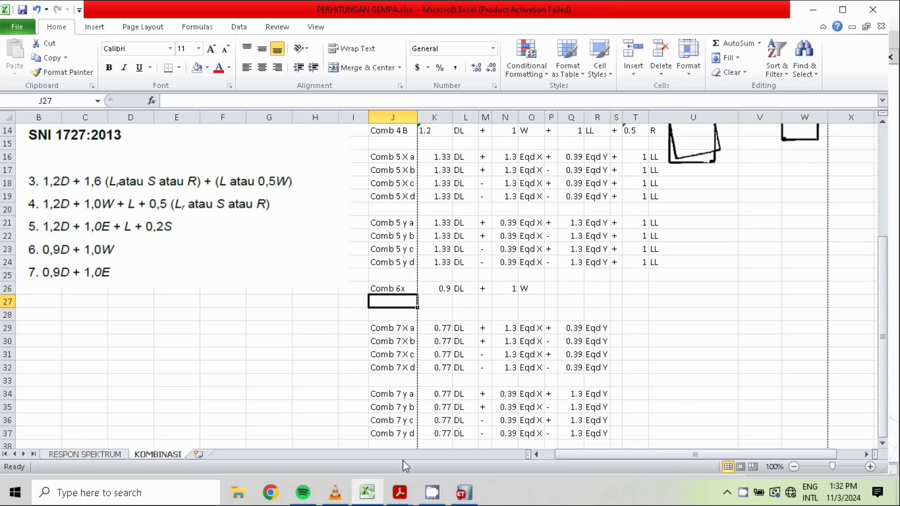
left_click(468, 501)
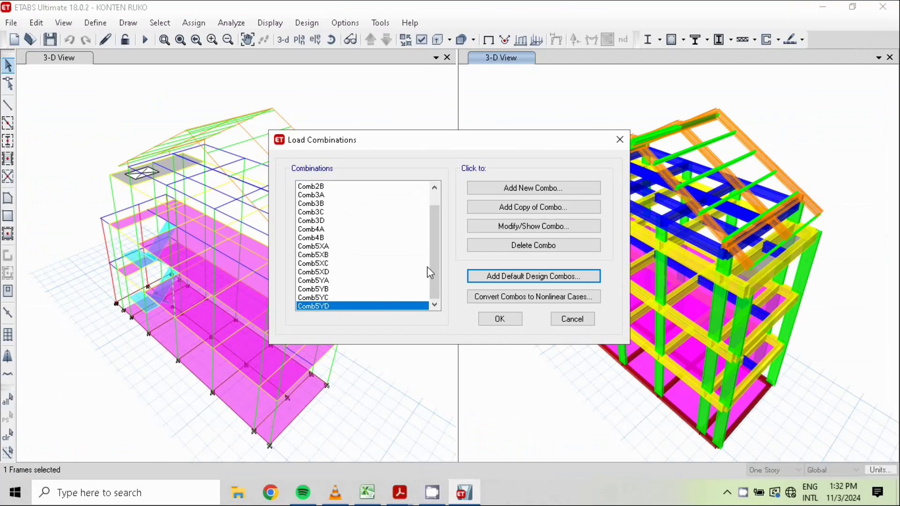
scroll(437, 270, "up", 1)
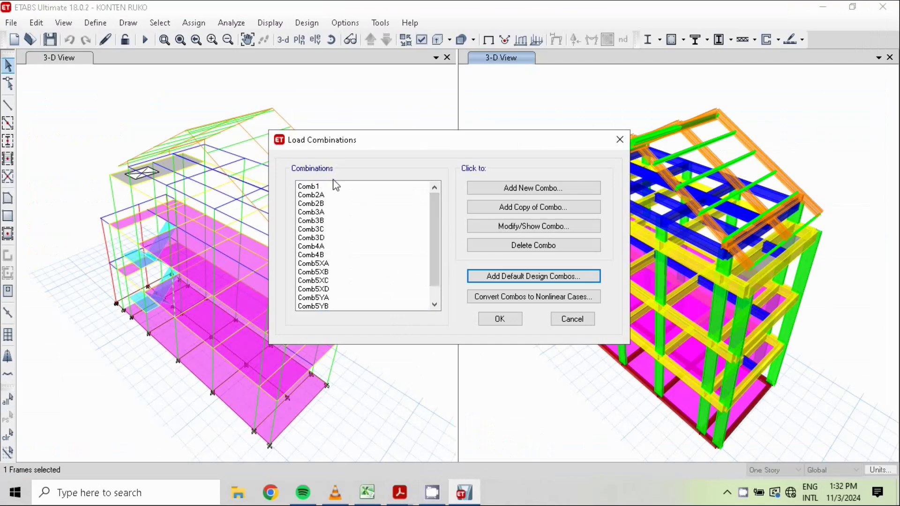
left_click(344, 195)
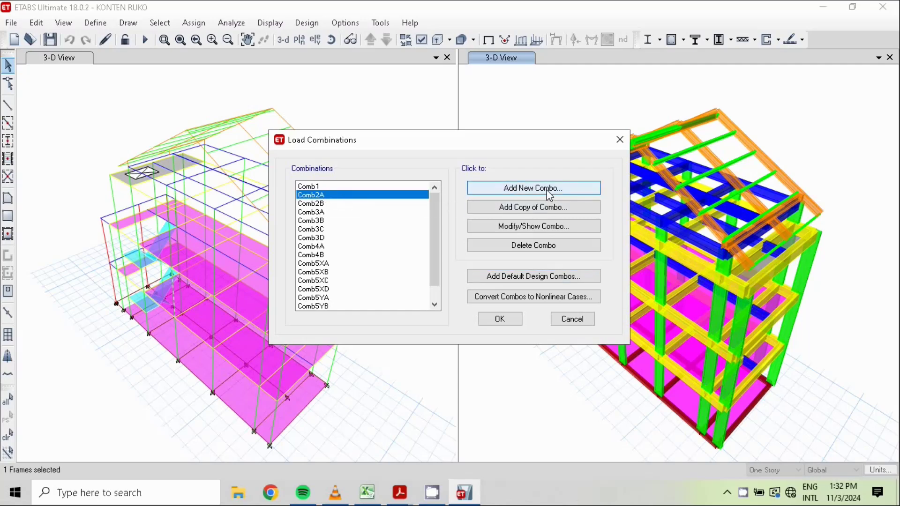
left_click(535, 207)
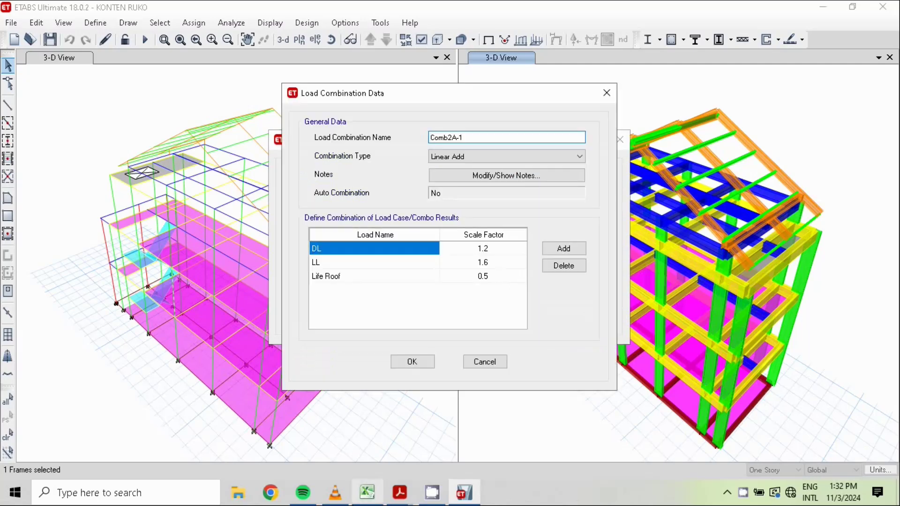
left_click(367, 498)
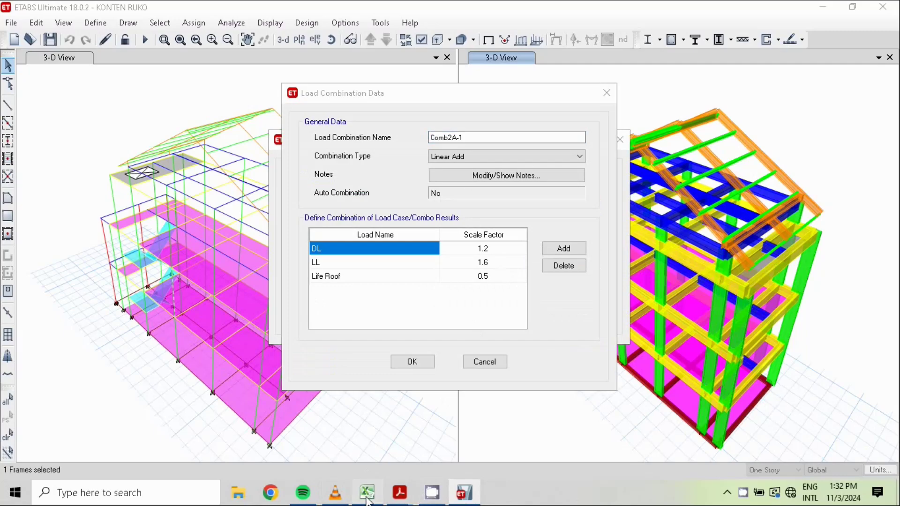
left_click(367, 497)
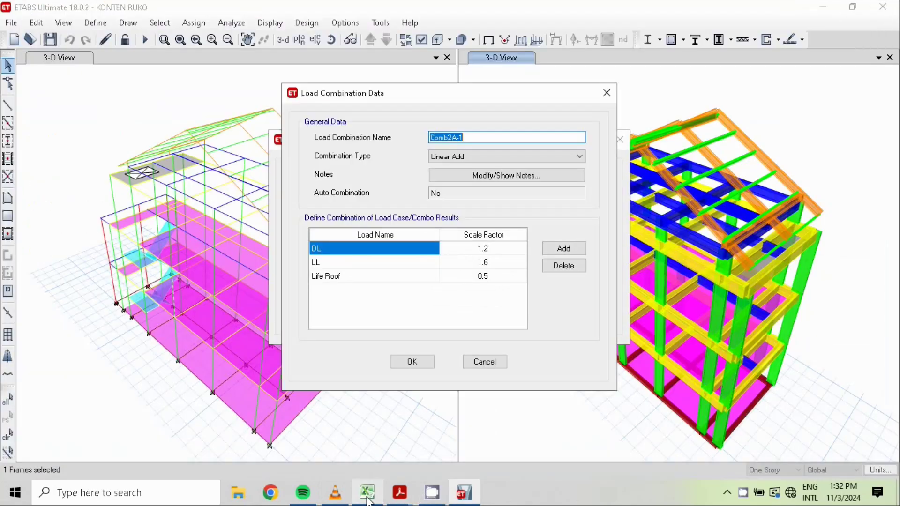
Delete the Life Roof load from the copied Comb2A combination and set the DL scale factor to 0.9.
left_click(486, 277)
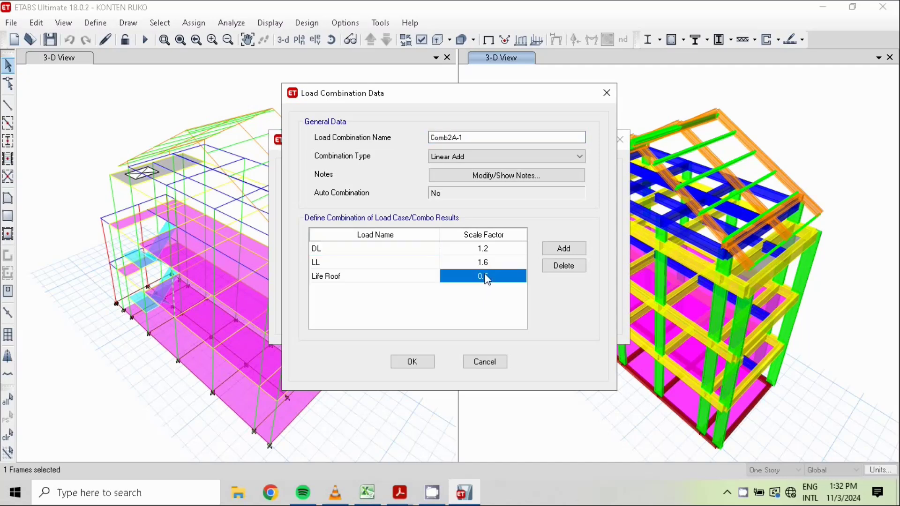
left_click(554, 268)
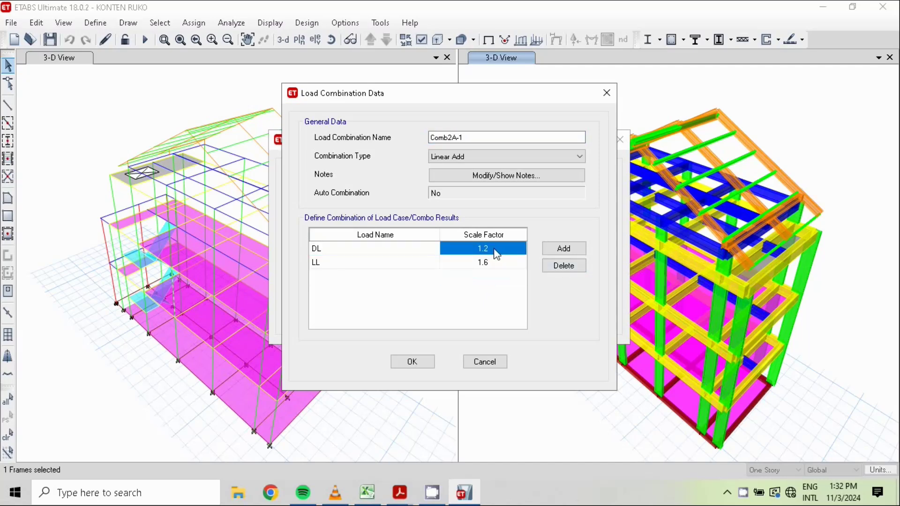
type("0.9")
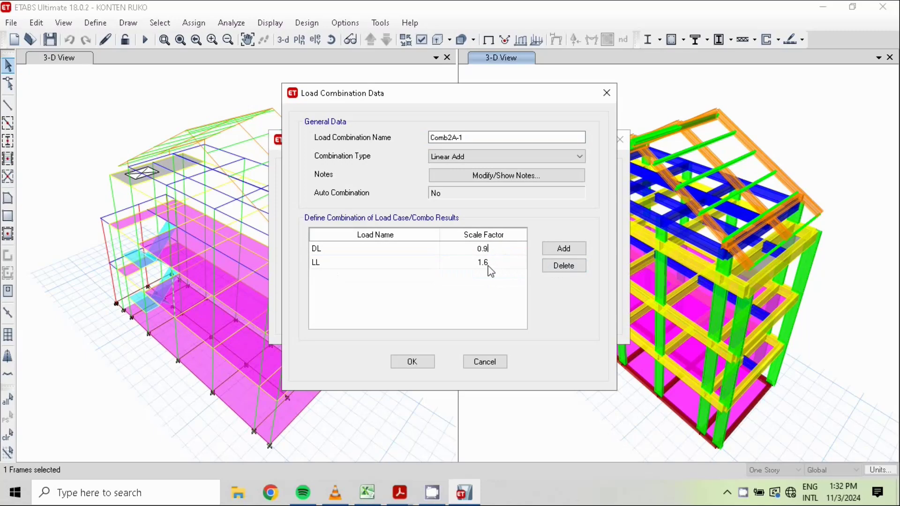
Replace the LL load with wind in the copied combination and set its scale factor to 1, checking the Comb 6x row in Excel.
left_click(487, 262)
left_click(422, 265)
left_click(432, 261)
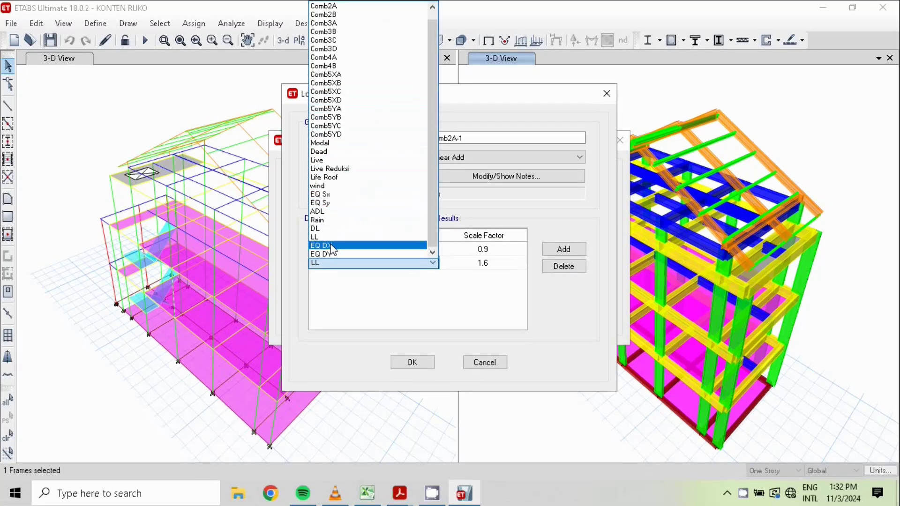
left_click(338, 186)
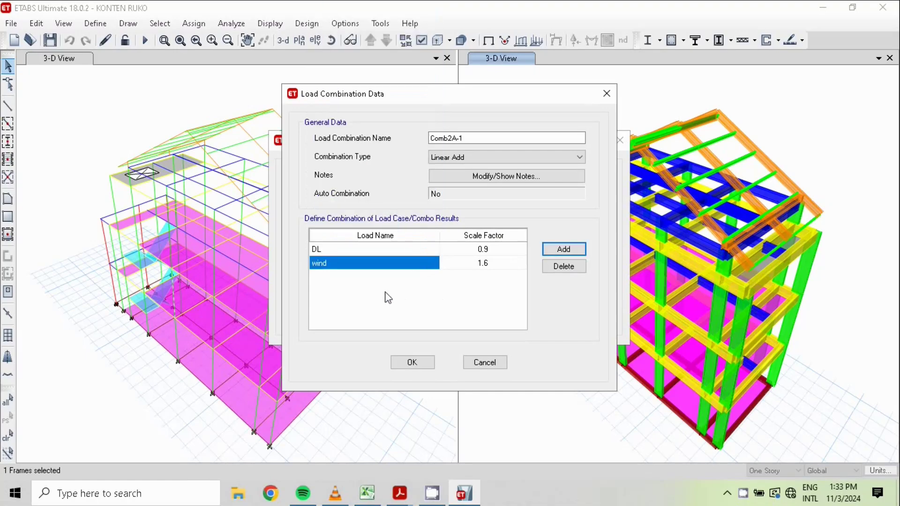
left_click(492, 263)
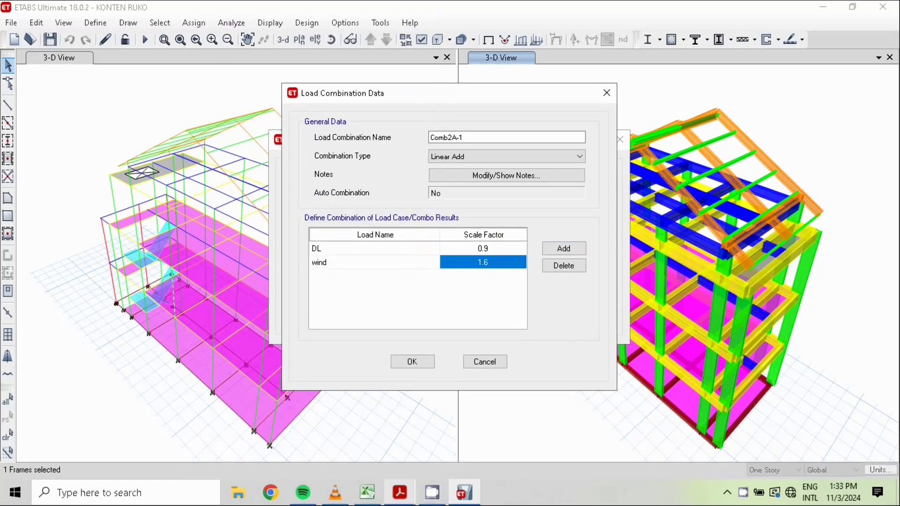
left_click(367, 493)
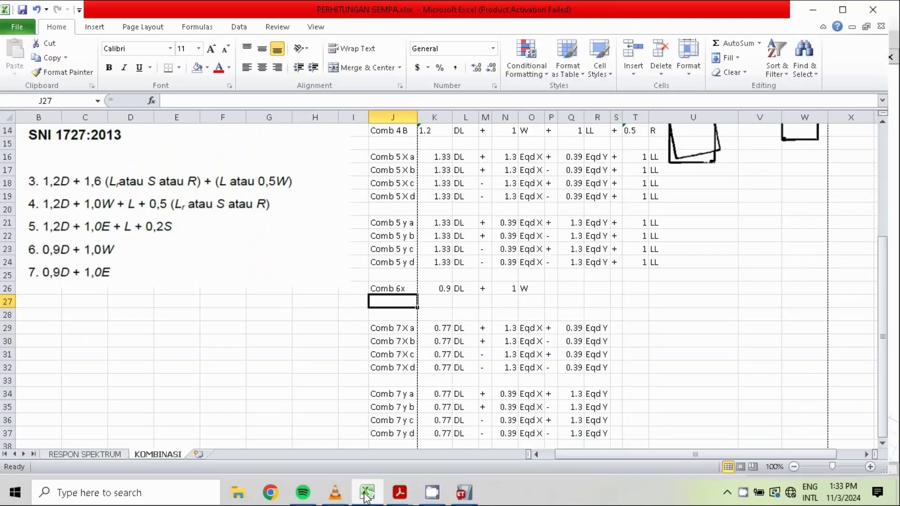
left_click(366, 495)
type("1")
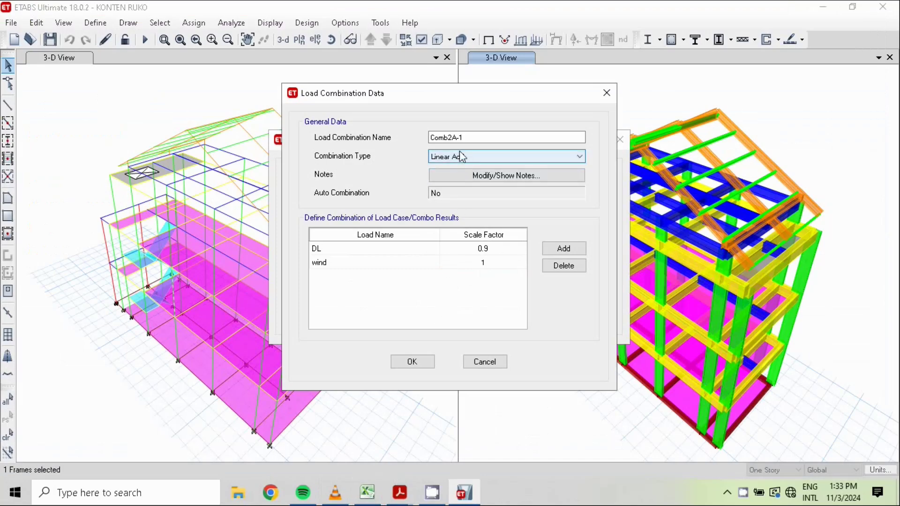
Rename the copied Comb2A combination as Comb6 and save it.
left_click(465, 139)
key("BackSpace")
key("BackSpace")
key("BackSpace")
key("BackSpace")
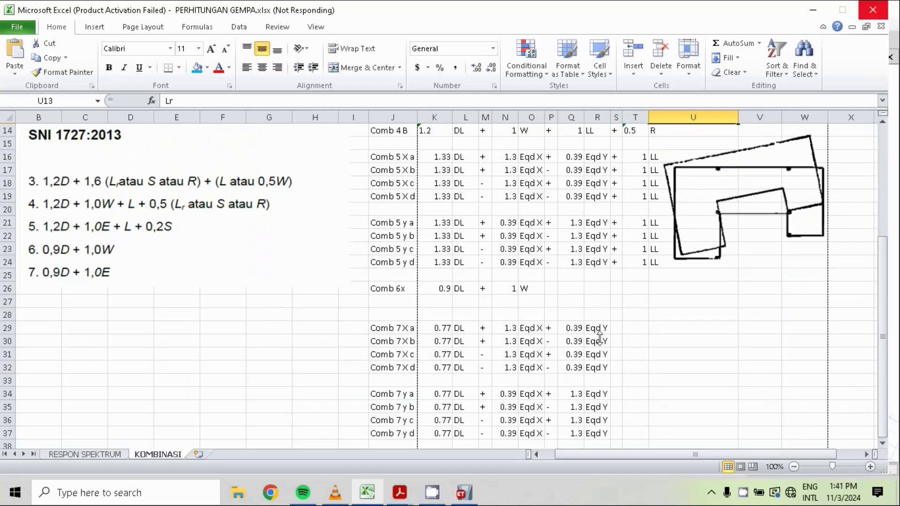
Compare the ETABS combination list with the Excel combination table and review the Comb 7 X and Comb 7 y rows.
left_click(463, 494)
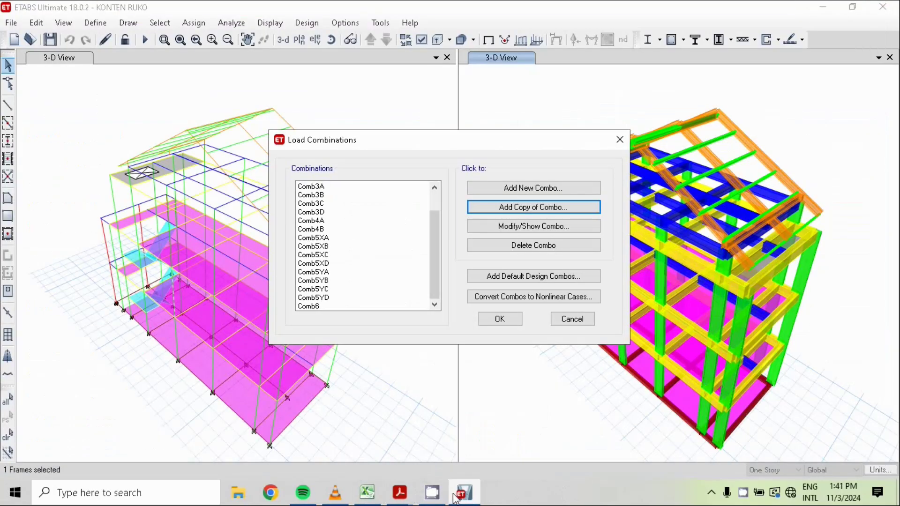
left_click(365, 497)
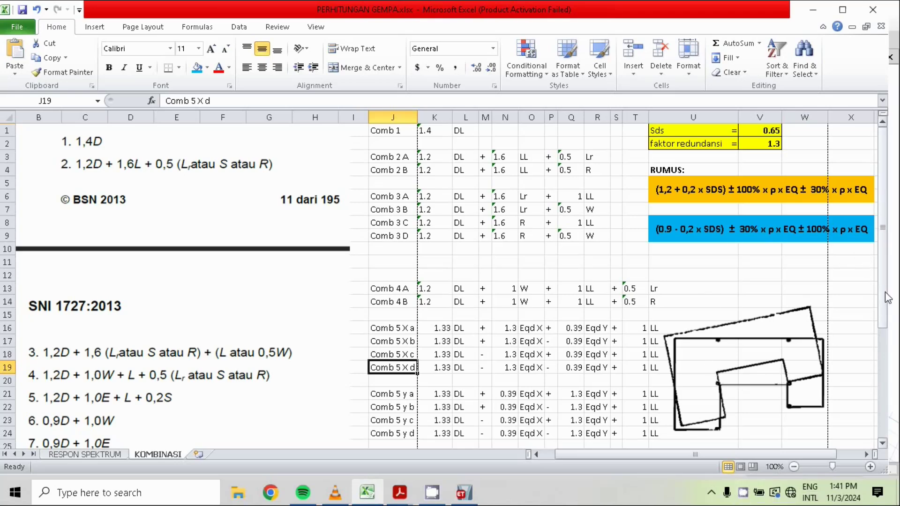
left_click(464, 497)
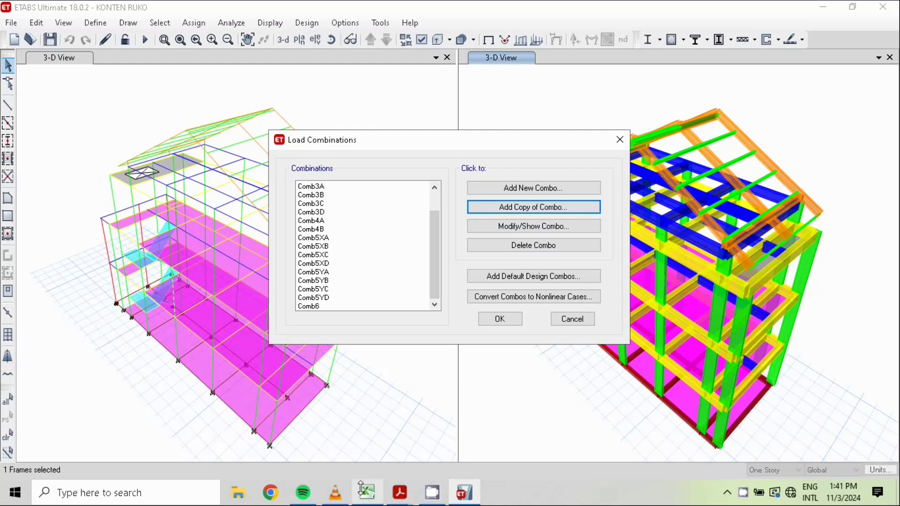
mouse_move(367, 493)
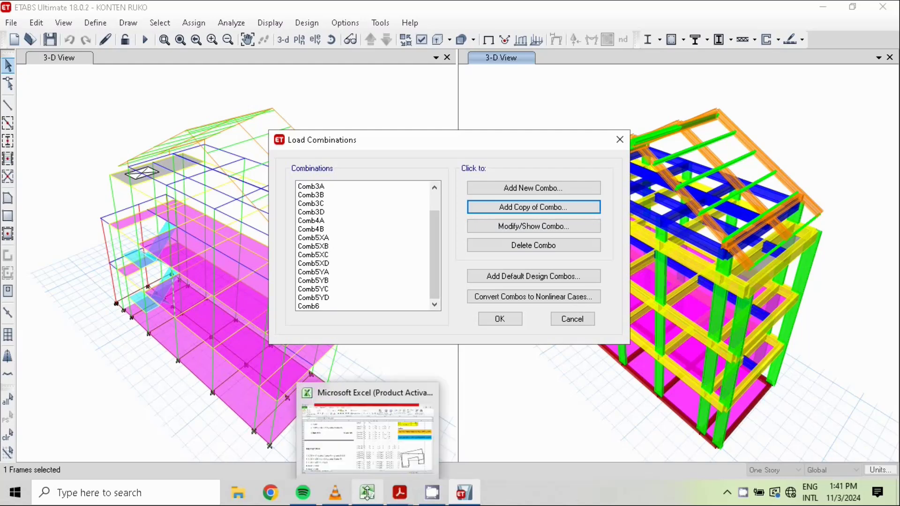
left_click(368, 494)
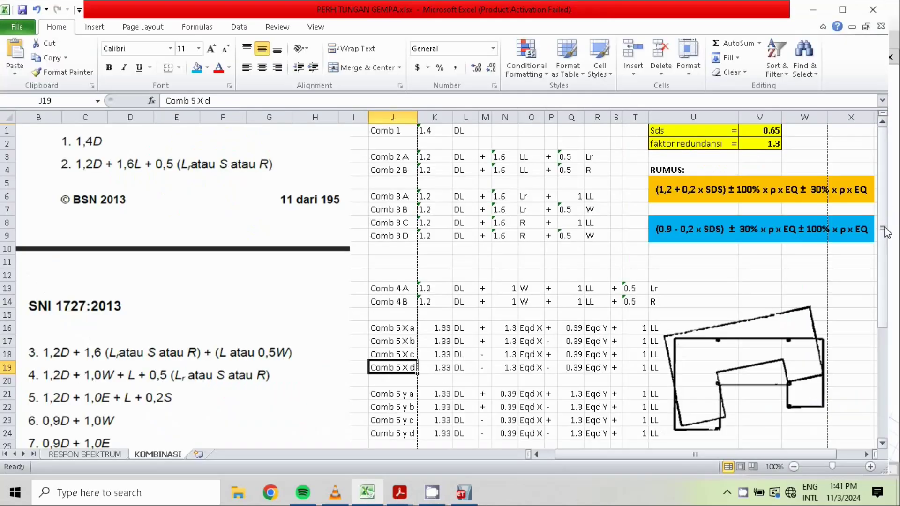
left_click_drag(885, 231, 885, 230)
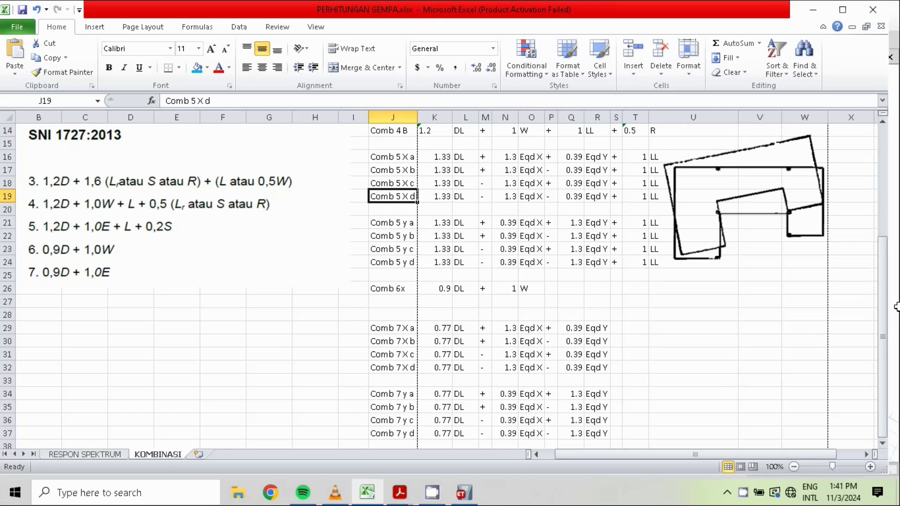
scroll(879, 273, "up", 5)
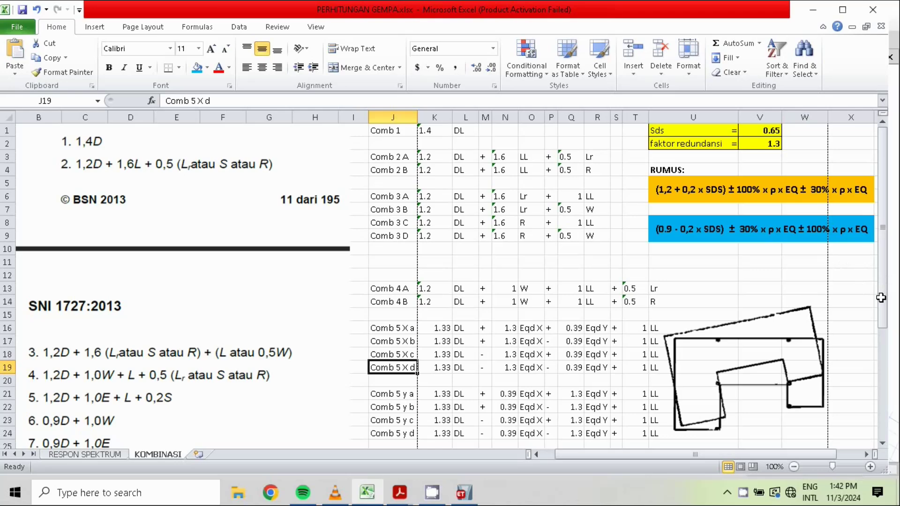
scroll(569, 337, "down", 4)
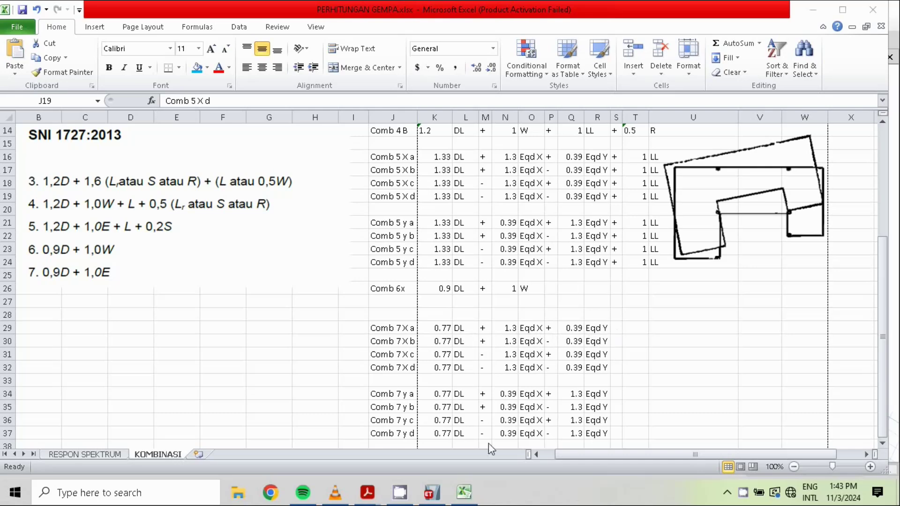
Switch to ETABS and add a copy of the Comb2A load combination named Comb7XA.
left_click(432, 492)
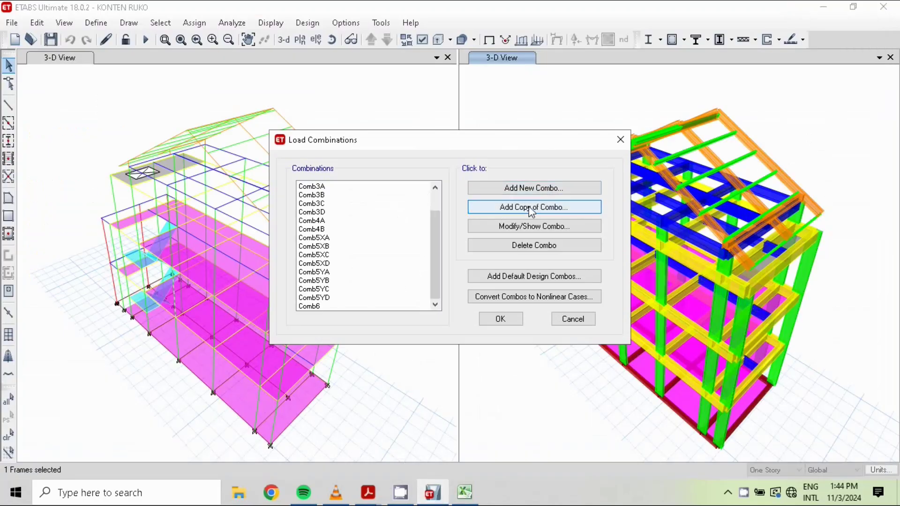
left_click_drag(432, 221, 436, 188)
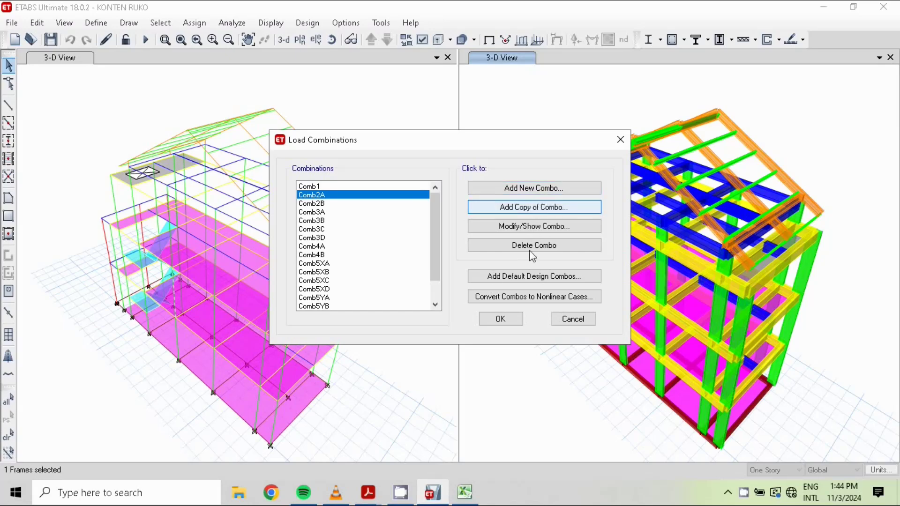
left_click(527, 206)
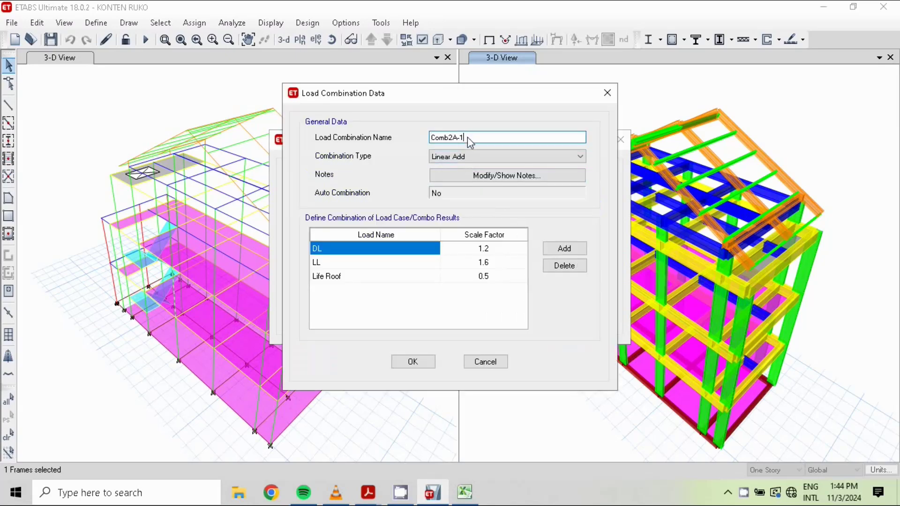
left_click_drag(452, 146, 449, 137)
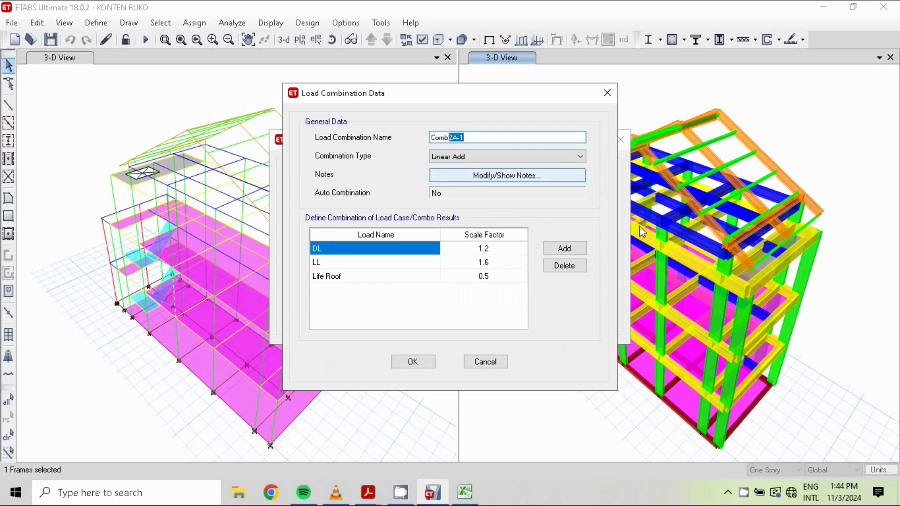
type("7XA")
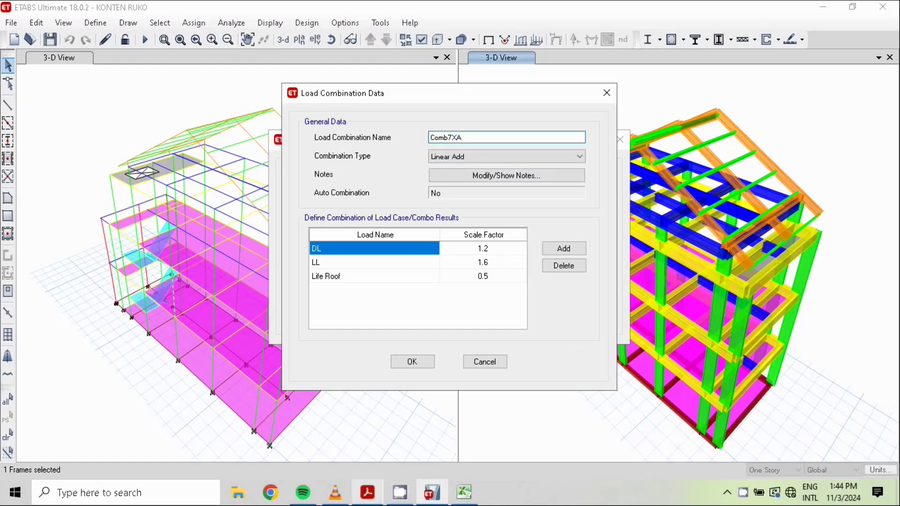
Check the Comb 7 X a row in Excel and set the DL scale factor of Comb7XA to 0.77.
left_click(470, 498)
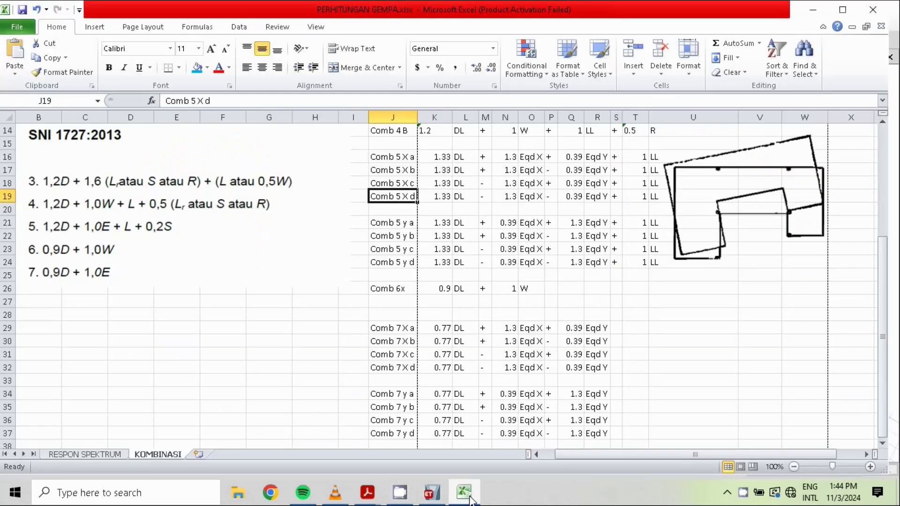
left_click(470, 499)
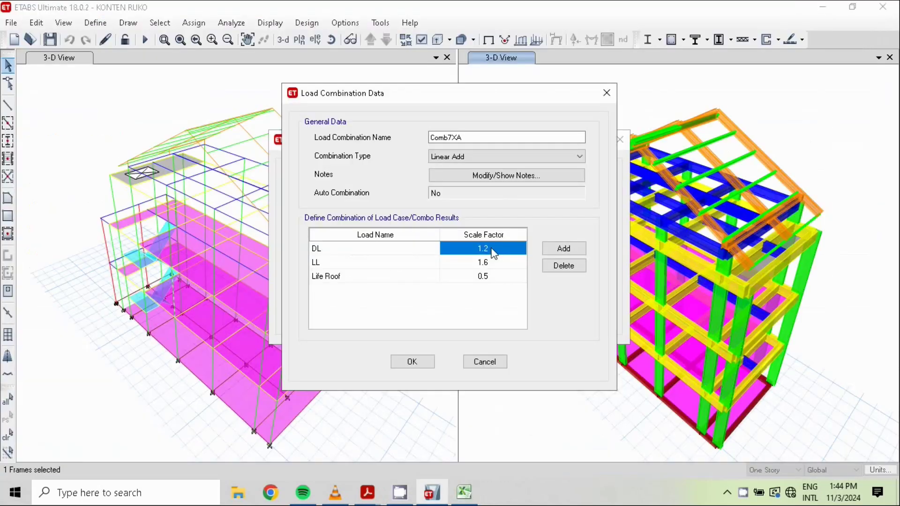
left_click(493, 251)
type("0.77")
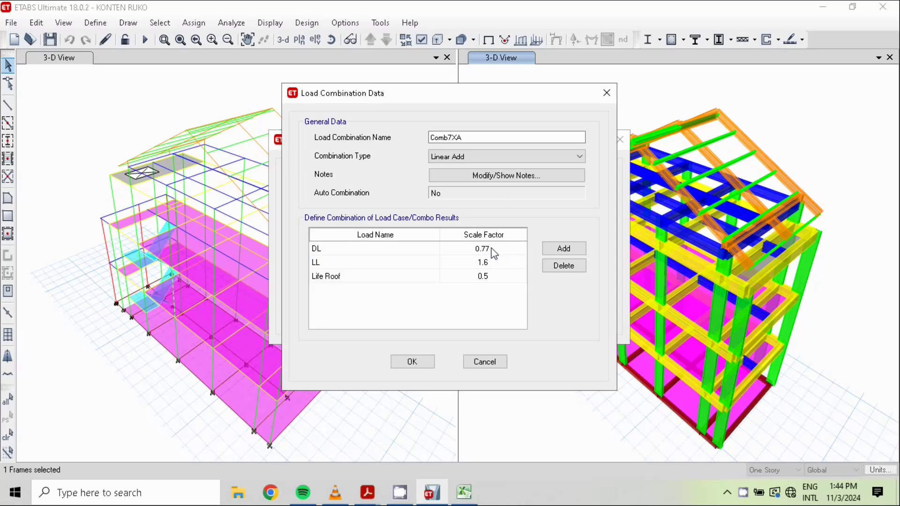
Replace the LL load with EQ DX and the Life Roof load with EQ DY in Comb7XA.
left_click(483, 263)
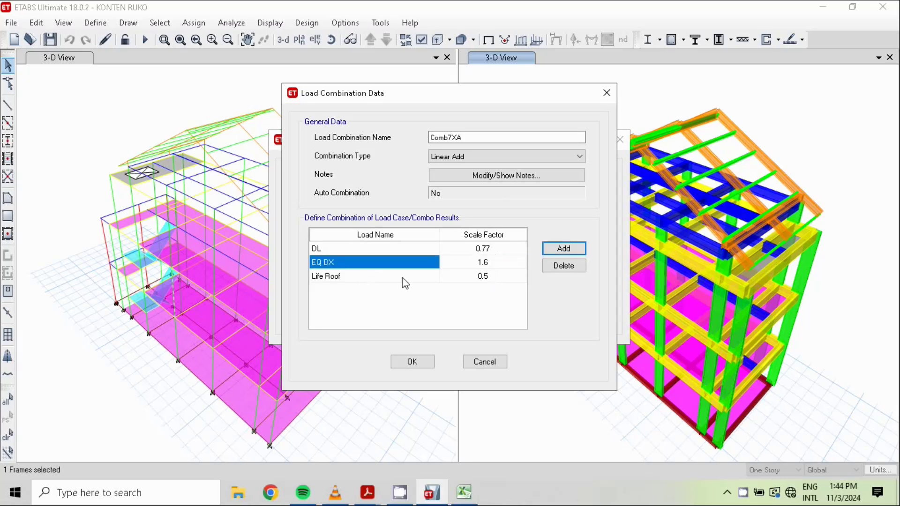
left_click(403, 277)
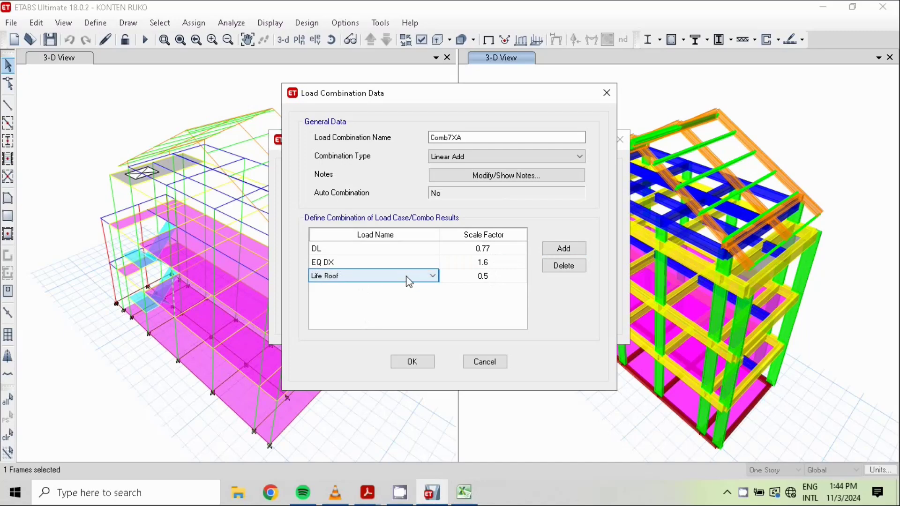
left_click(430, 277)
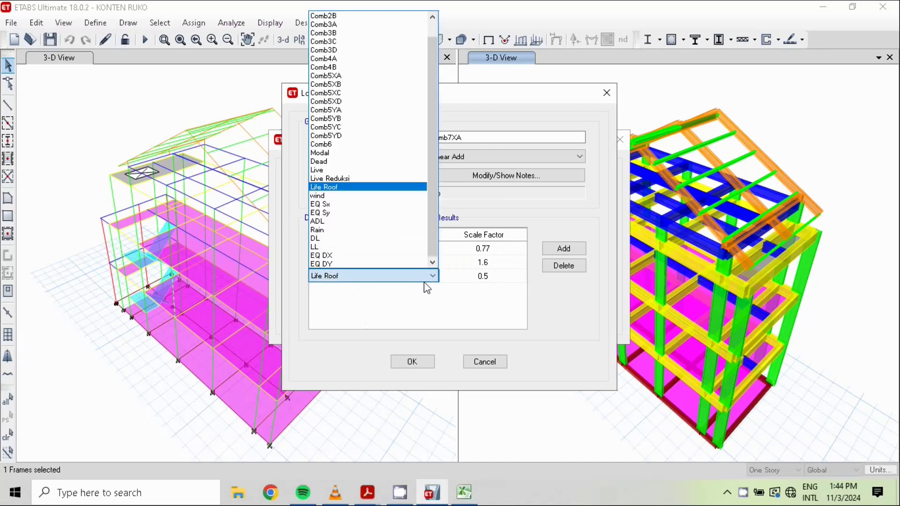
left_click(353, 266)
Set the Comb7XA scale factors to 1.3 for EQ DX and 0.39 for EQ DY per the Excel table, and save the combination.
left_click(498, 266)
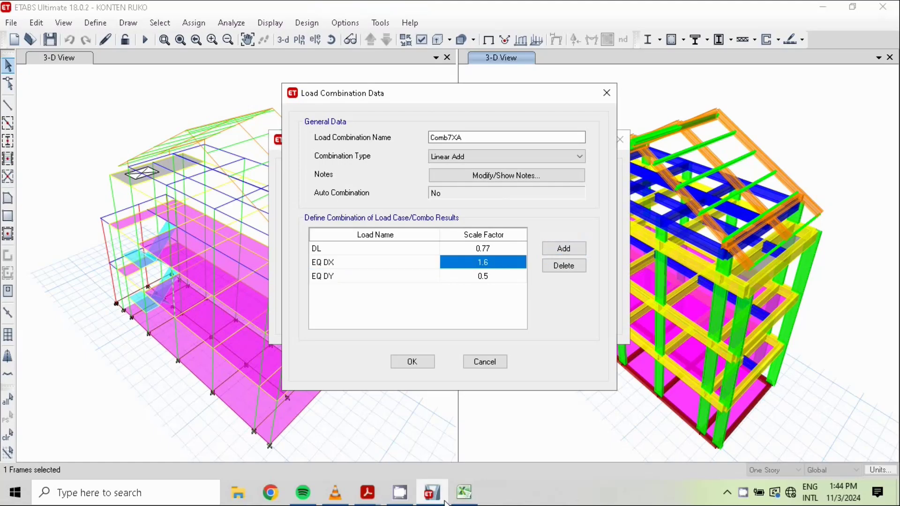
left_click(464, 492)
left_click(479, 498)
type("1.3")
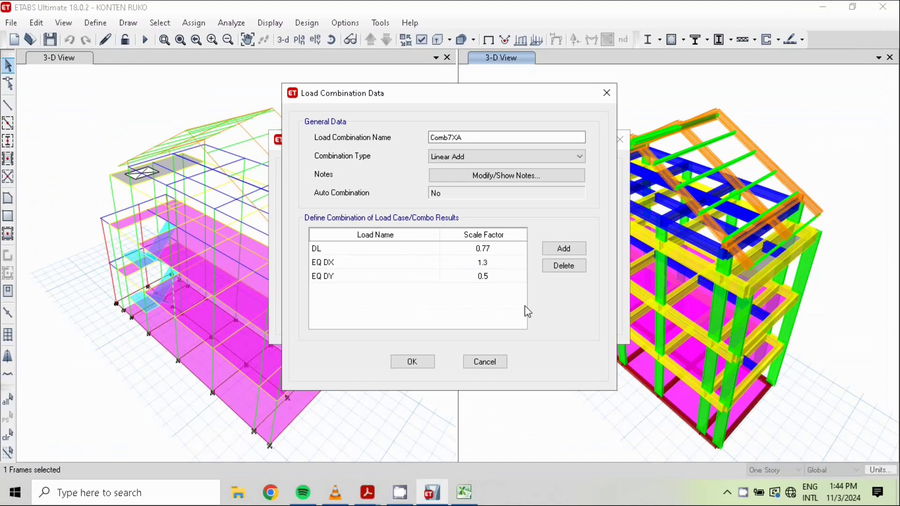
left_click(496, 277)
type("0")
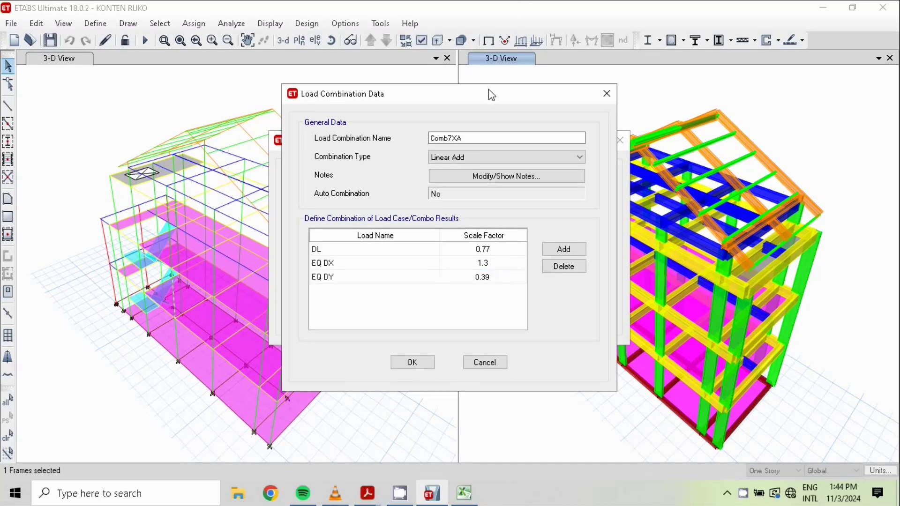
left_click(412, 364)
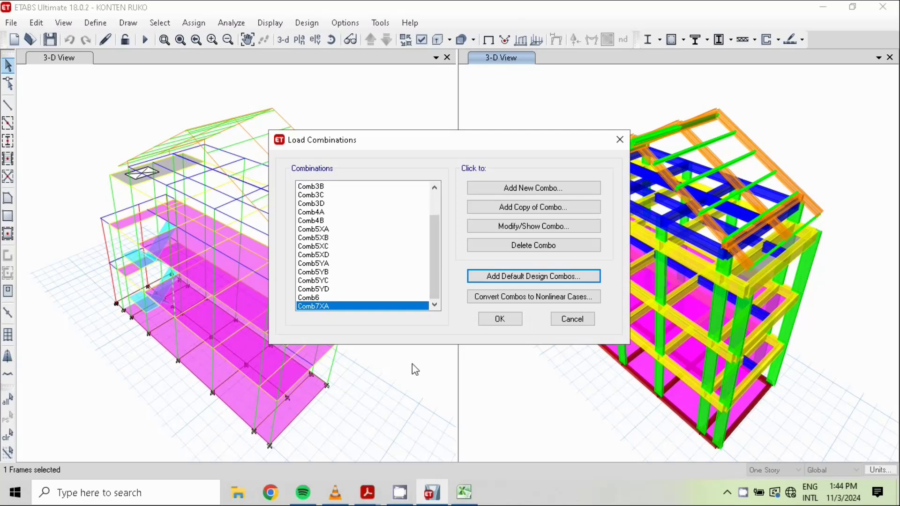
Add a copy of Comb7XA named Comb7XB, set its EQ DY scale factor to -0.39 per the Excel table, and save it.
left_click(524, 212)
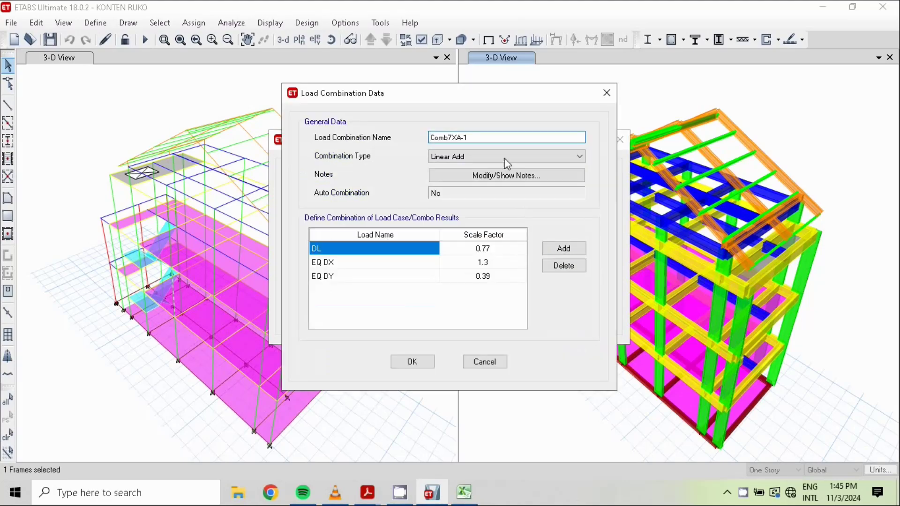
left_click(471, 136)
left_click(500, 266)
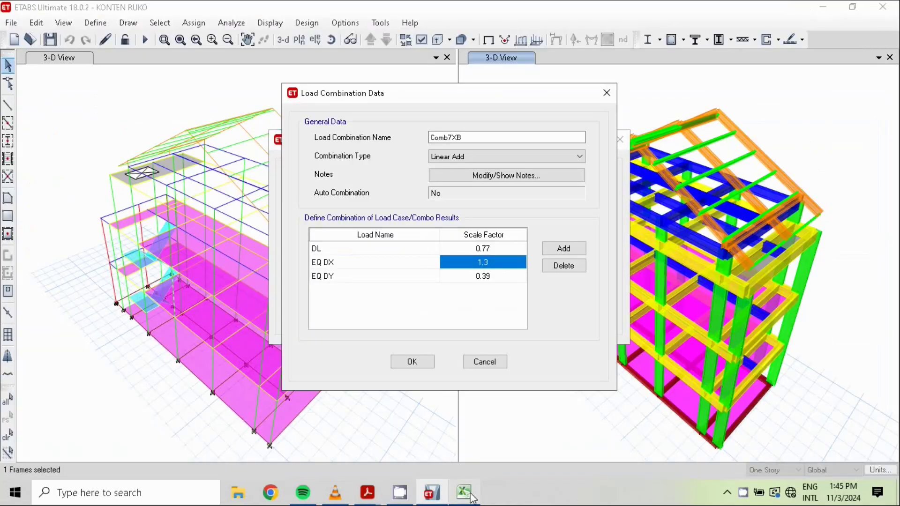
left_click(472, 496)
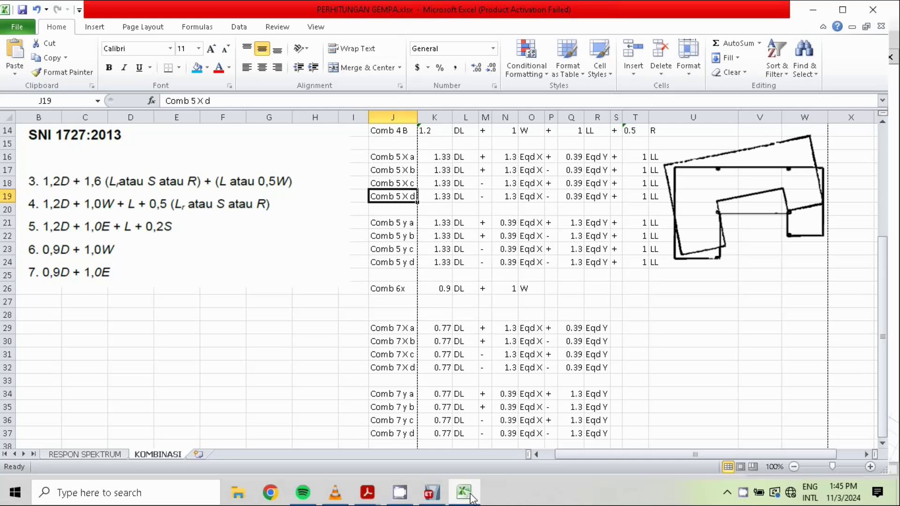
left_click(473, 497)
left_click(484, 280)
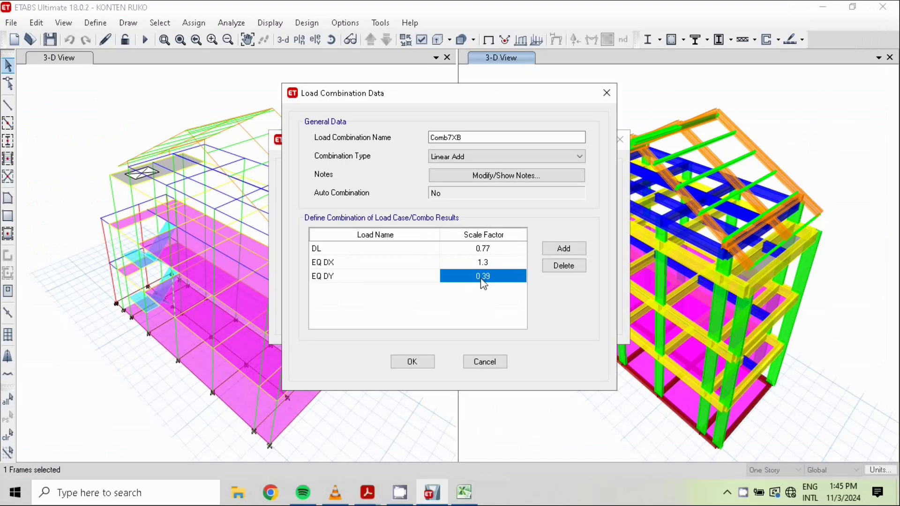
left_click(471, 282)
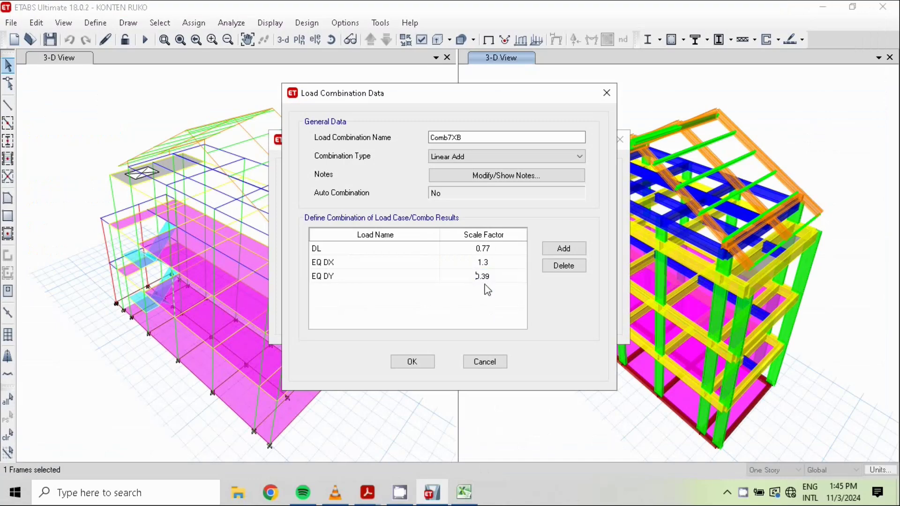
type("-")
left_click(413, 362)
Add a copy of Comb7XA named Comb7XC, checking the Comb 7 X c row in the Excel table.
left_click(365, 298)
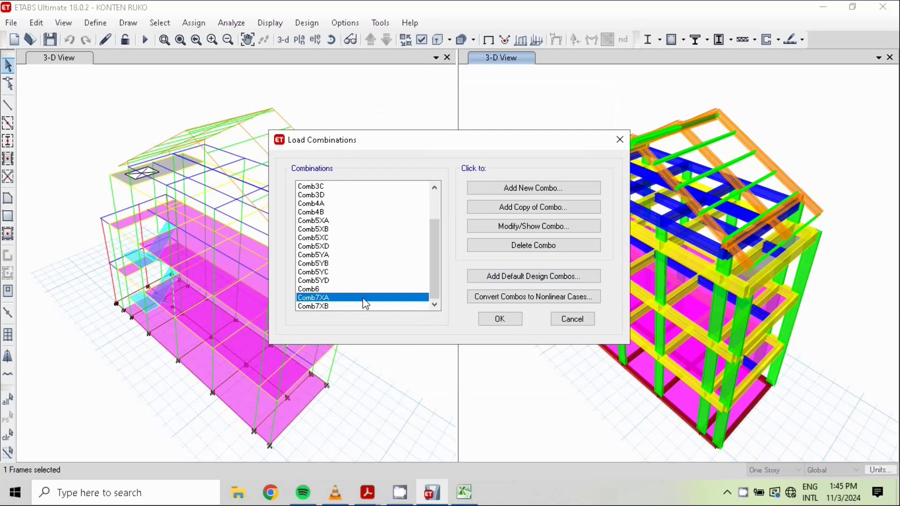
left_click(547, 209)
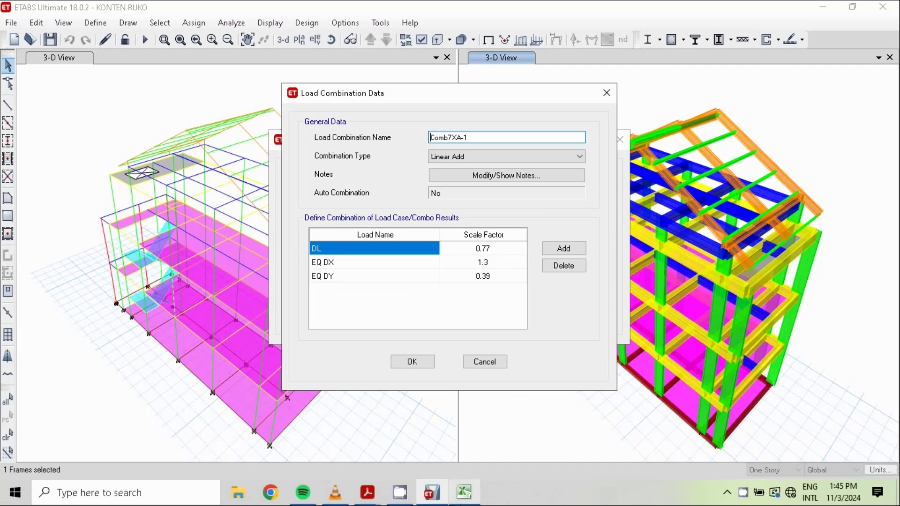
left_click(465, 493)
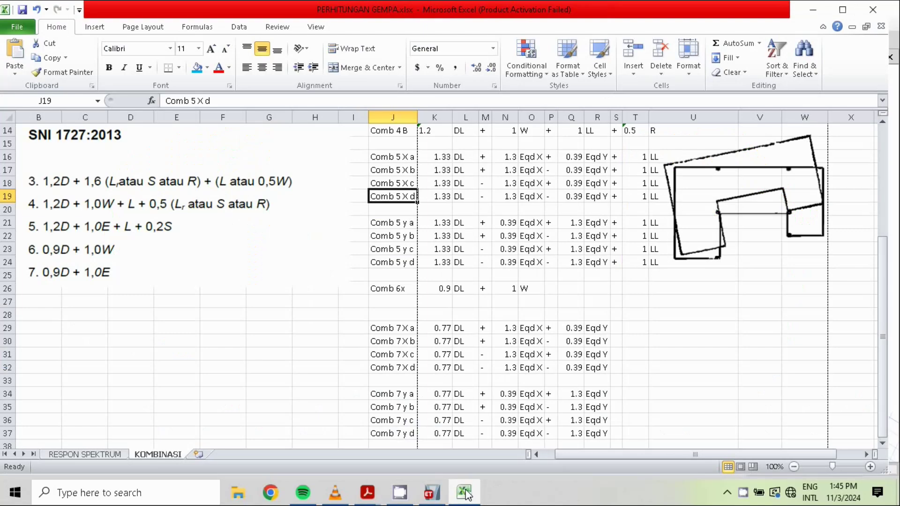
left_click(465, 493)
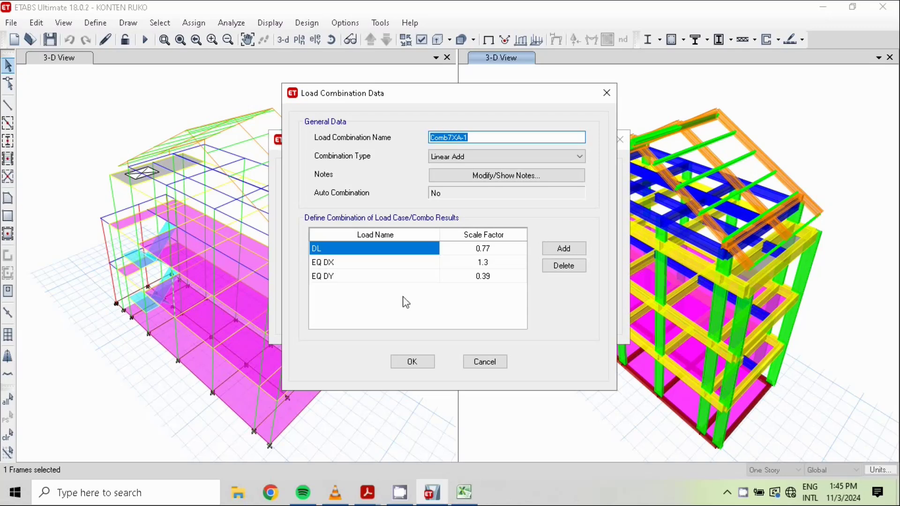
left_click(487, 138)
key("BackSpace")
key("BackSpace")
key("BackSpace")
type("C")
Set the EQ DX scale factor of Comb7XC to -1.3 and save the combination.
left_click(483, 265)
left_click(483, 265)
left_click(482, 264)
key("BackSpace")
key("BackSpace")
key("BackSpace")
type("-1.3")
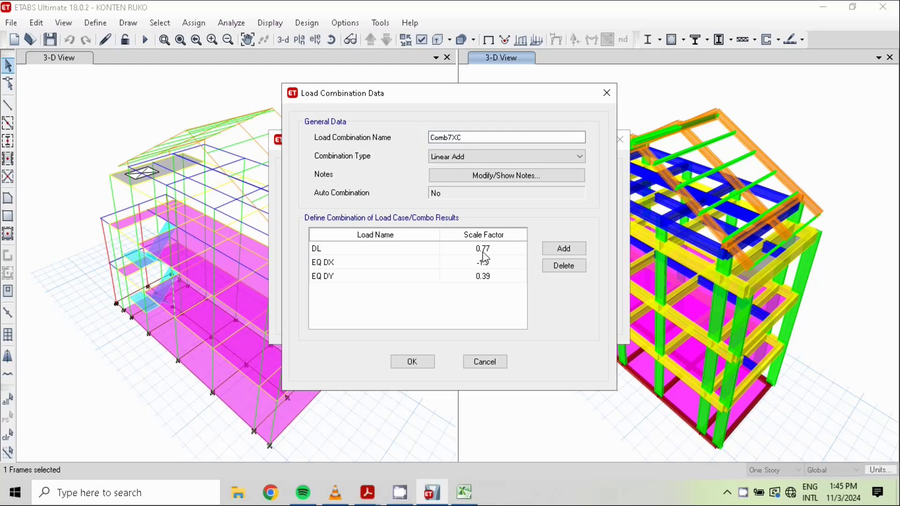
left_click(421, 362)
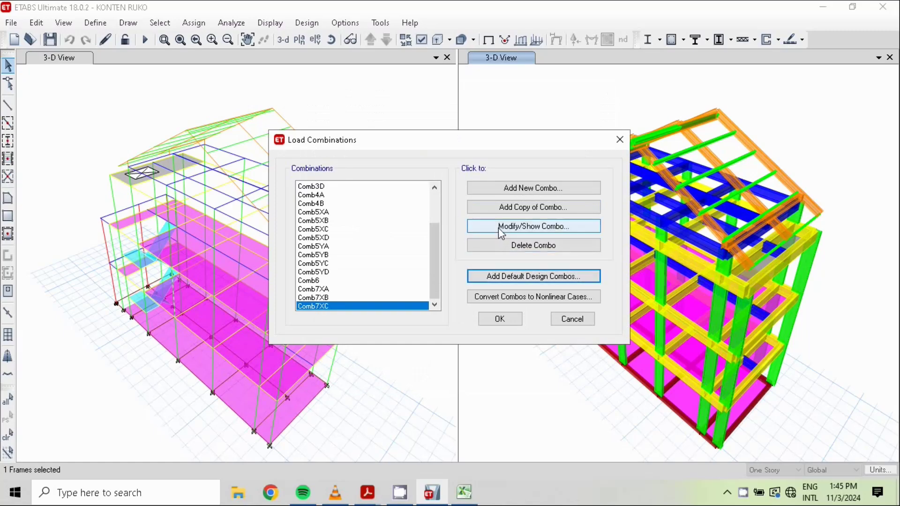
Add a copy of Comb7XC named Comb7XD, set its EQ DY scale factor to -0.39, and save it.
left_click(511, 209)
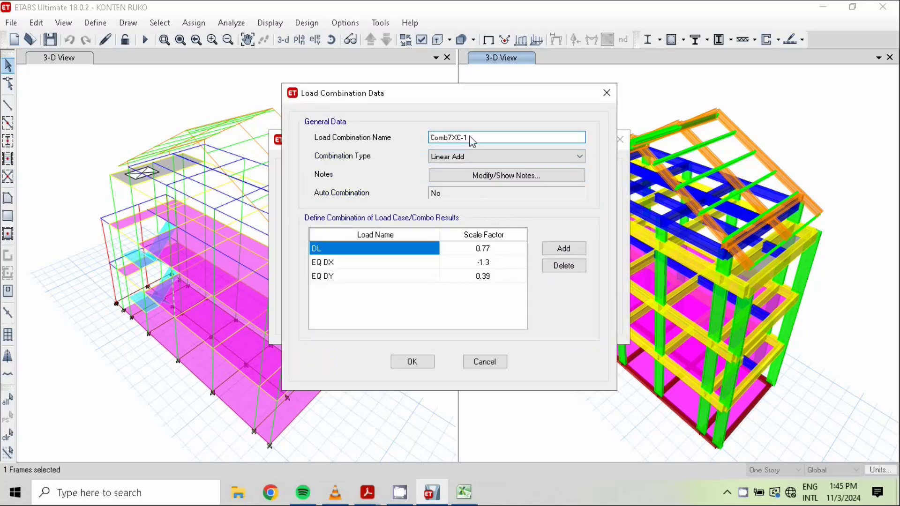
key("BackSpace")
key("BackSpace")
key("BackSpace")
type("D")
left_click(480, 276)
left_click(483, 279)
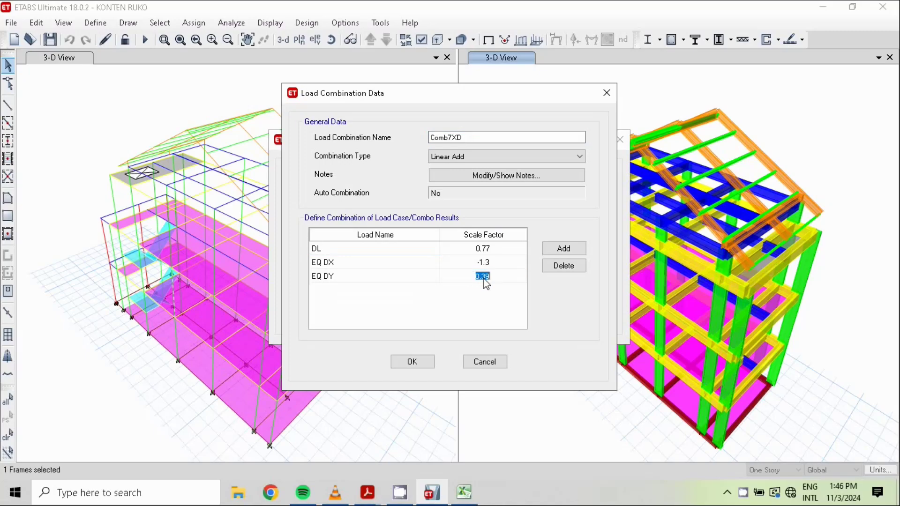
key("Home")
type("-")
left_click(412, 361)
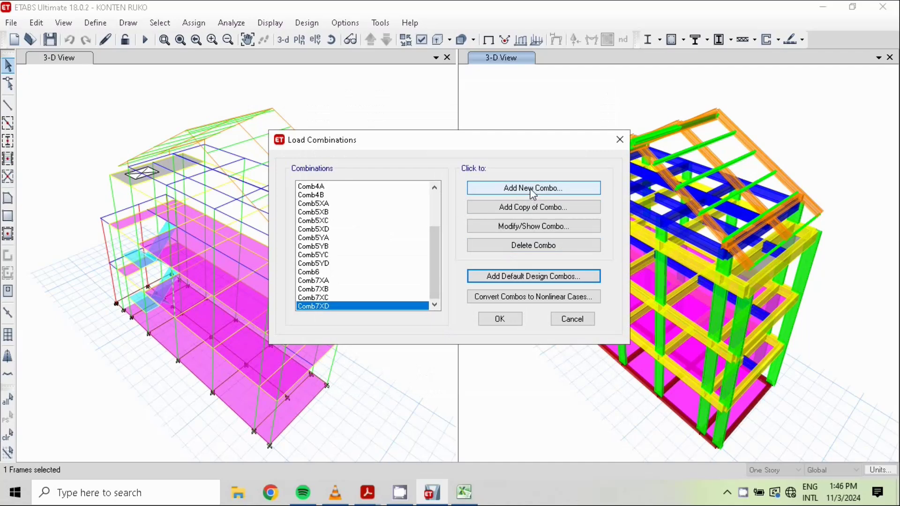
Add a copy of the Comb7XA combination and name it Comb7YA.
left_click(349, 281)
left_click(543, 209)
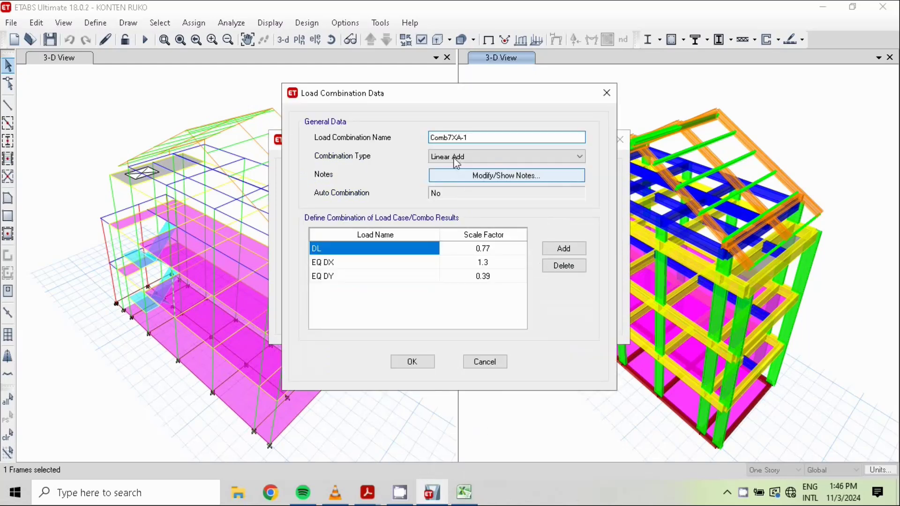
left_click(477, 137)
key("BackSpace")
key("BackSpace")
key("BackSpace")
key("BackSpace")
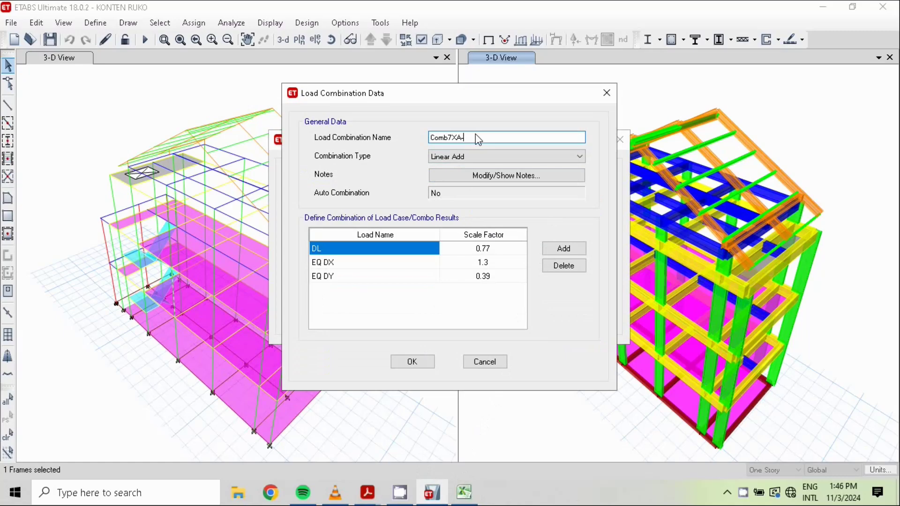
type("YA")
Set the Comb7YA scale factors to 0.39 for EQ DX and 1.3 for EQ DY per the Excel table, and save it.
left_click(463, 495)
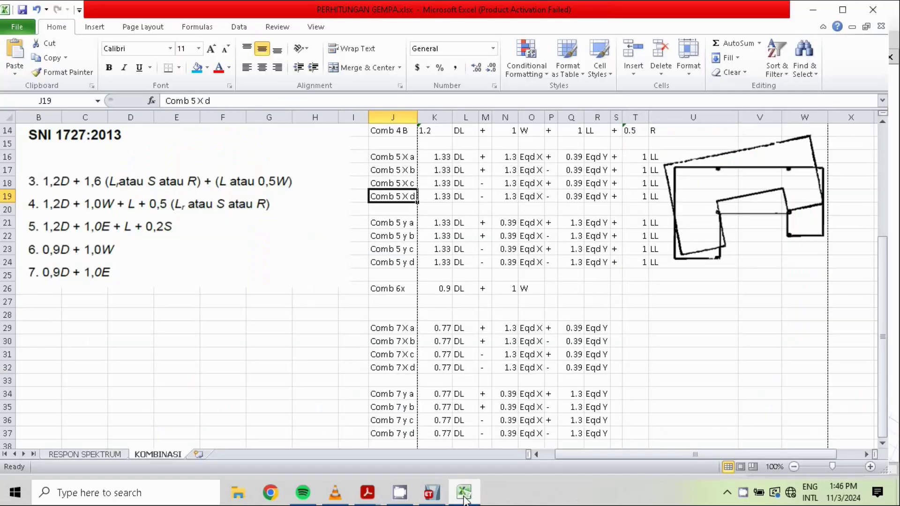
left_click(463, 494)
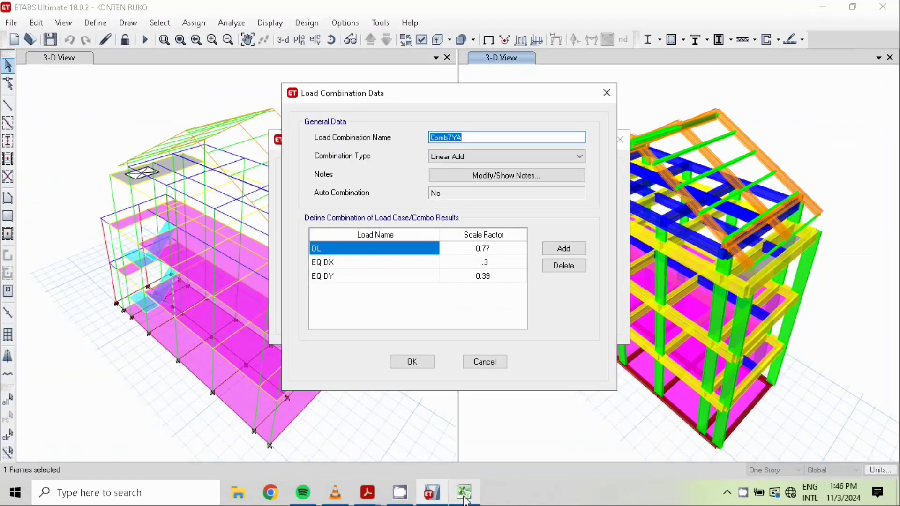
left_click(510, 267)
type("0.39")
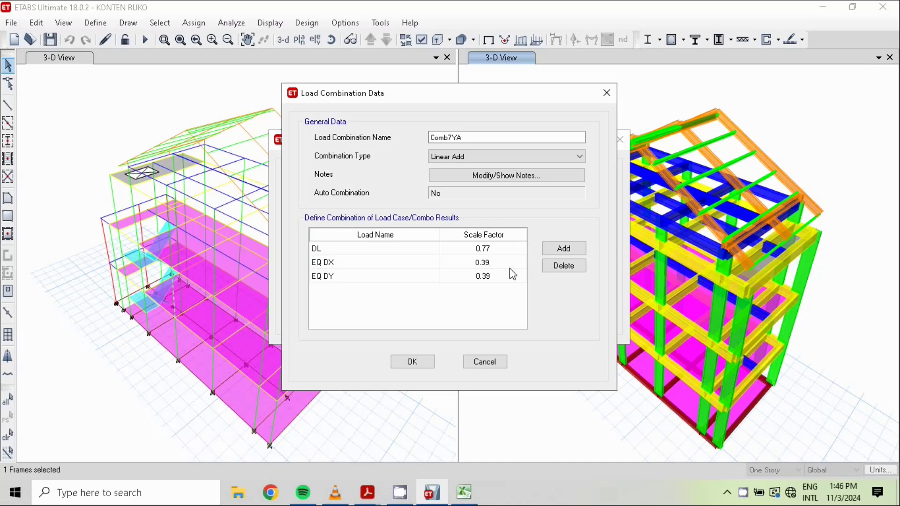
left_click(481, 279)
type("1.3")
left_click(466, 501)
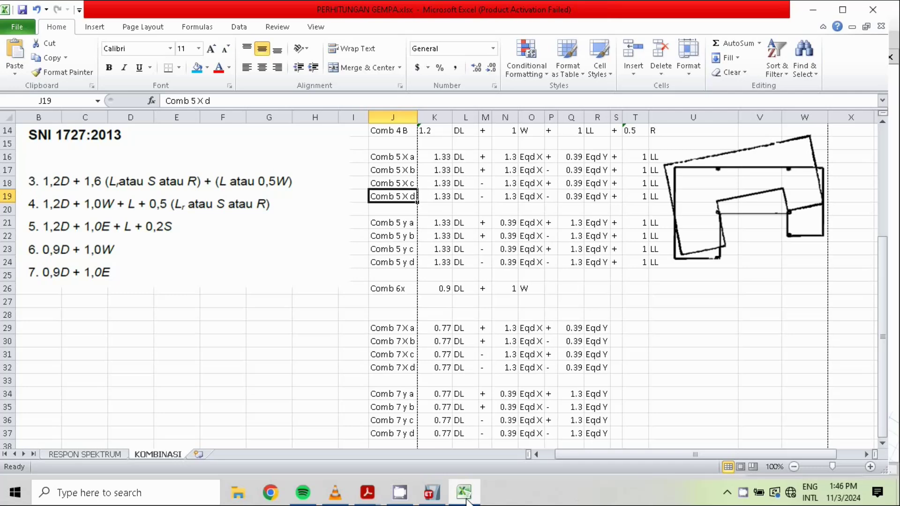
left_click(466, 500)
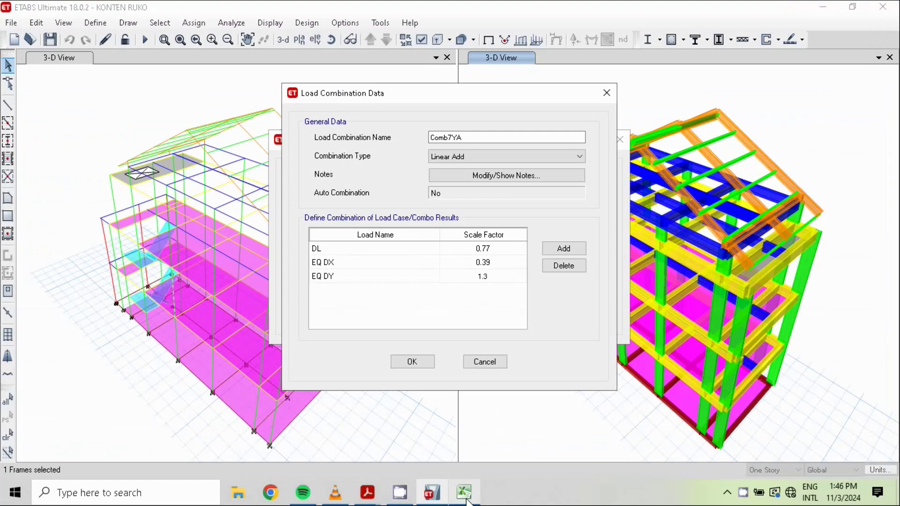
left_click(467, 501)
left_click(467, 500)
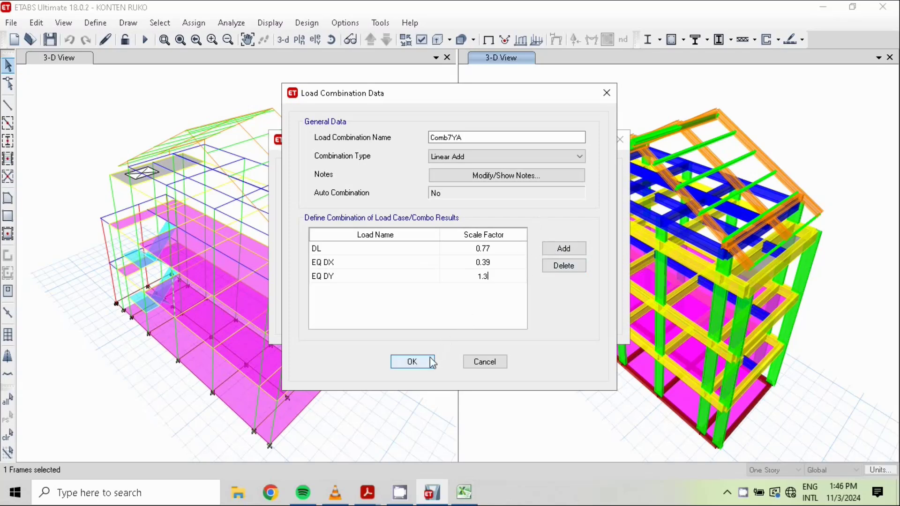
left_click(413, 362)
Add a copy of Comb7YA named Comb7YB, set its EQ DY scale factor to -1.3, and save it.
left_click(572, 205)
left_click(479, 138)
key("BackSpace")
key("BackSpace")
key("BackSpace")
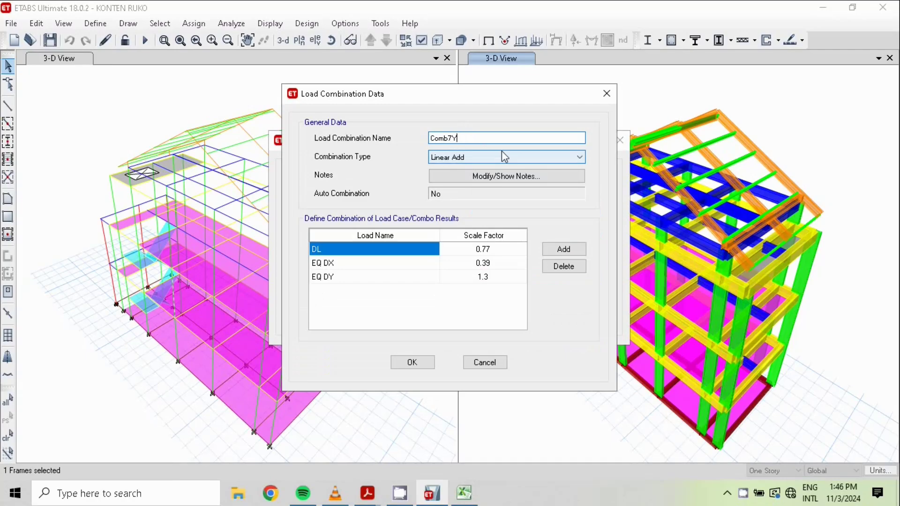
type("B")
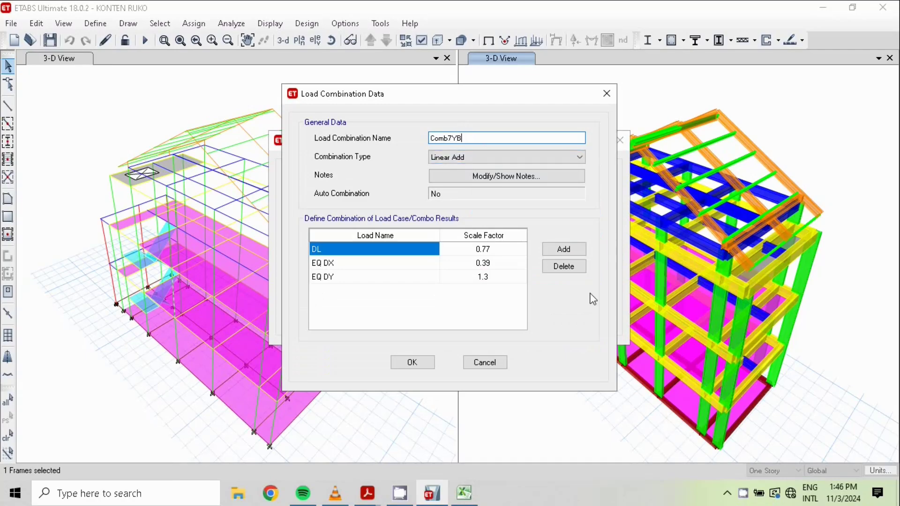
left_click(481, 276)
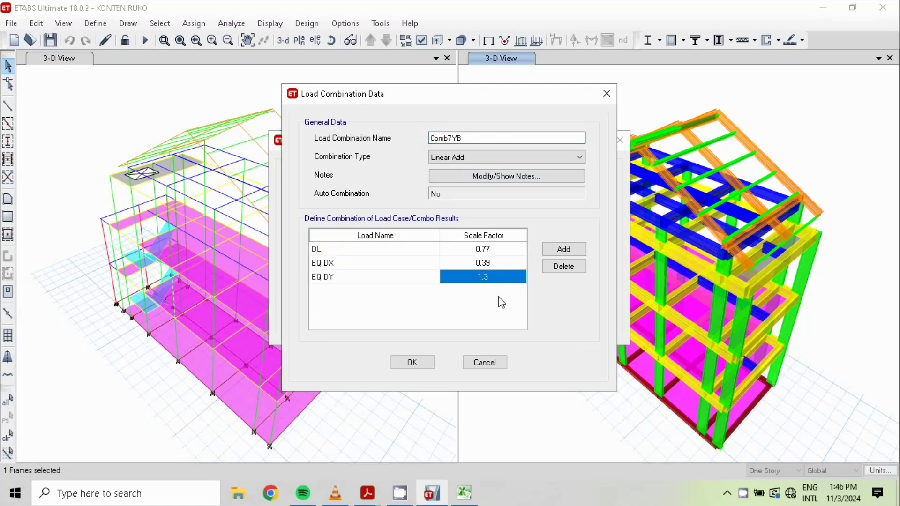
left_click(463, 494)
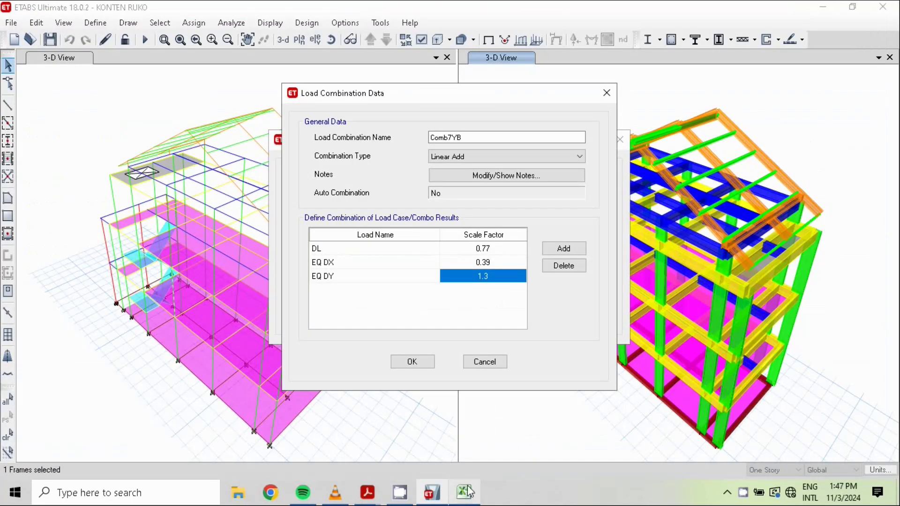
left_click(479, 278)
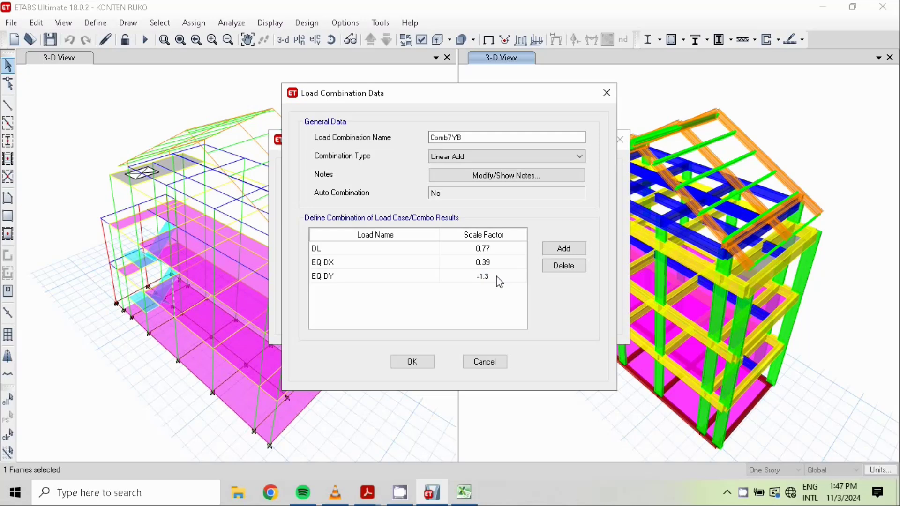
left_click(408, 366)
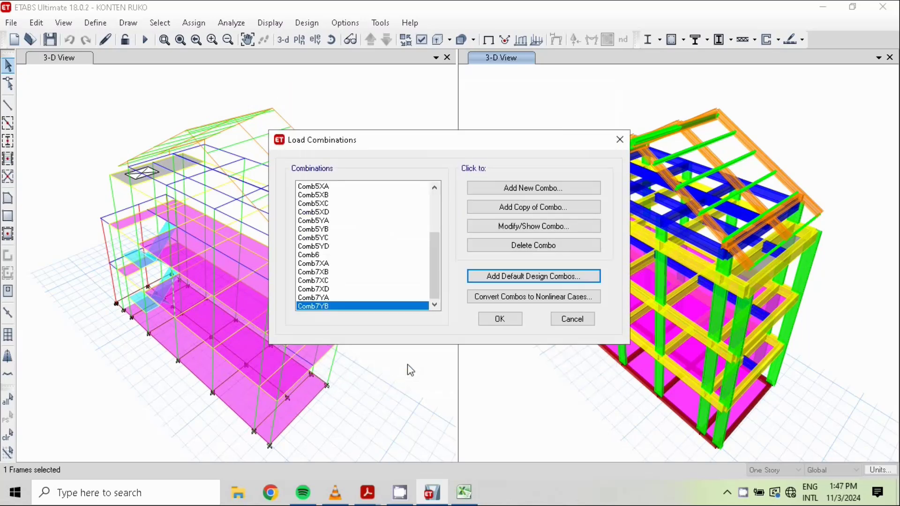
Add a copy of Comb7YA named Comb7YC, set its EQ DX scale factor to -0.39, and save it.
left_click(340, 296)
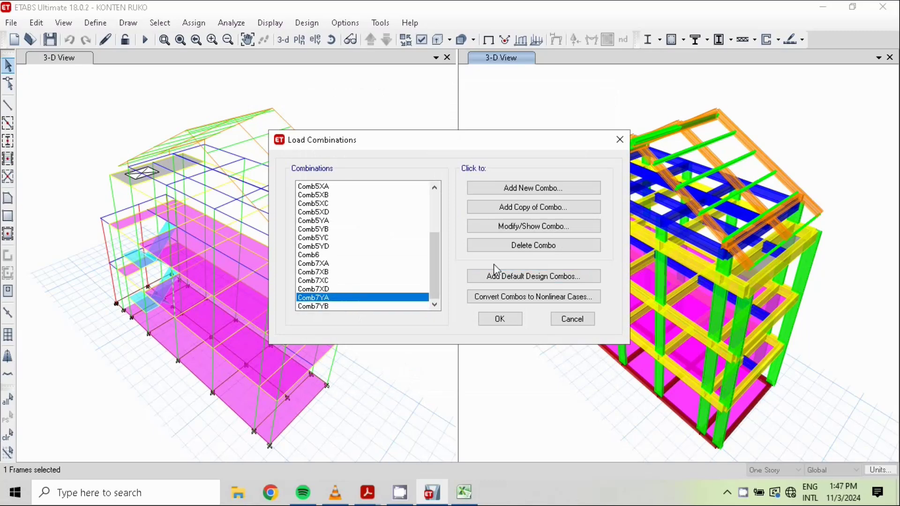
left_click(543, 207)
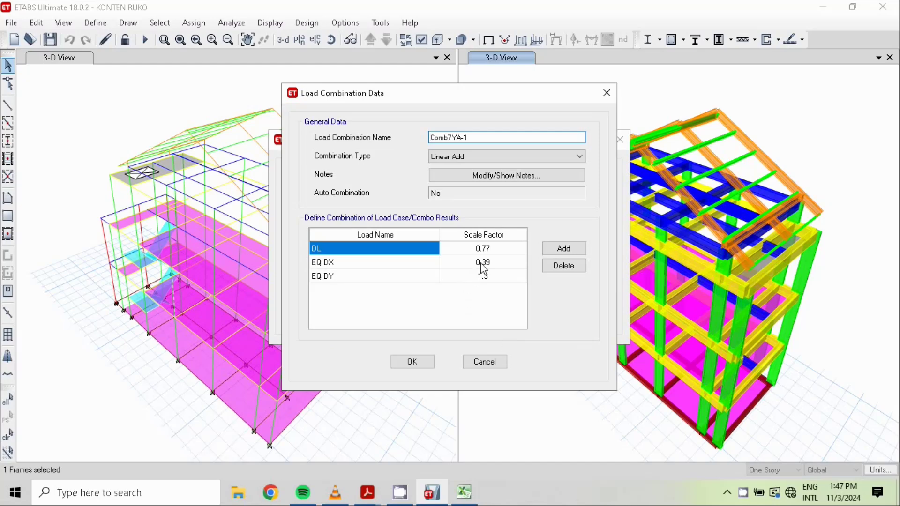
left_click(481, 262)
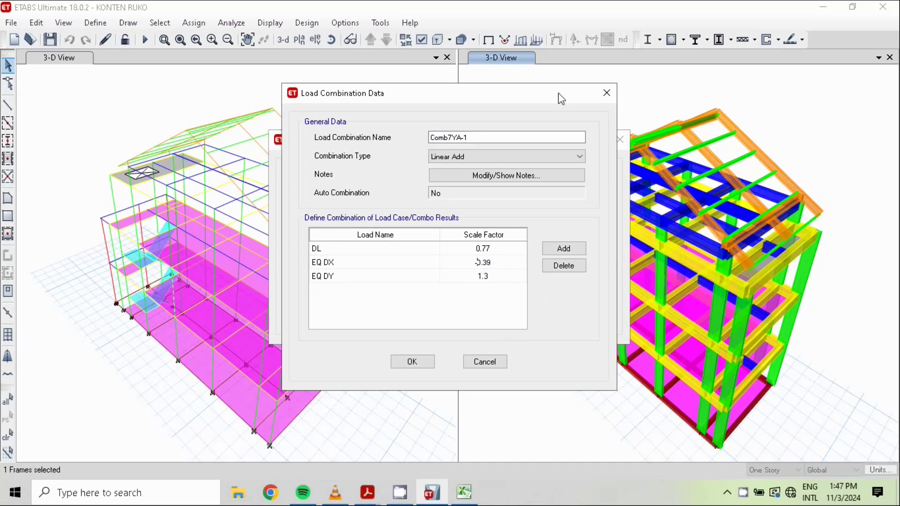
left_click(473, 139)
key("BackSpace")
key("BackSpace")
key("BackSpace")
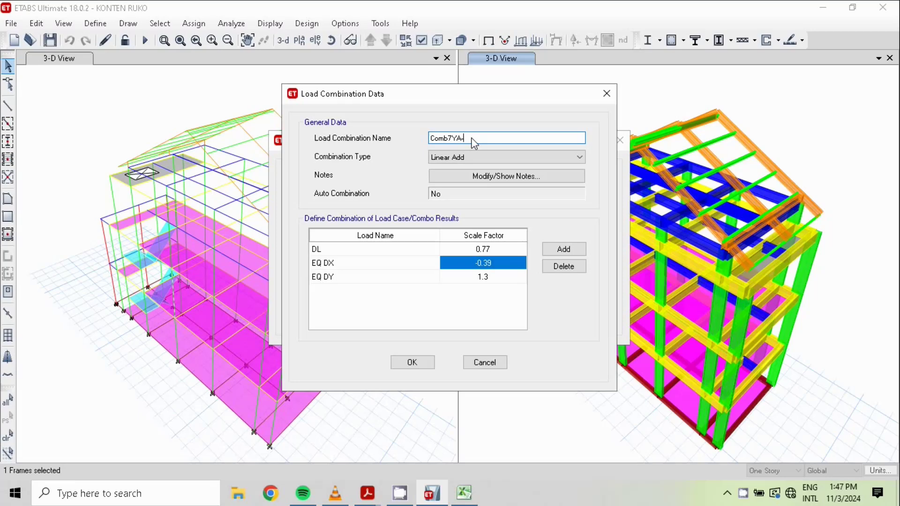
type("C")
left_click(419, 363)
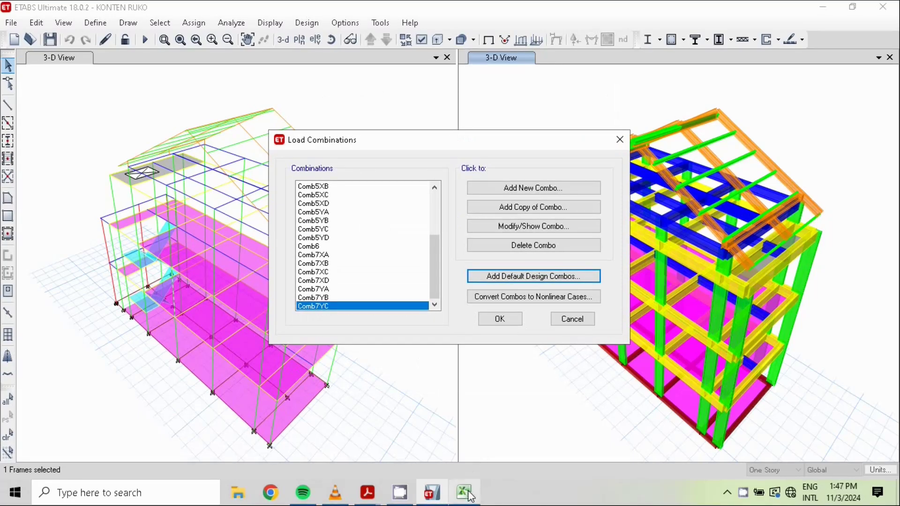
Check the Comb 7 y d row in Excel, then copy Comb7YC and set the copy's EQ DY scale factor to -1.3.
left_click(464, 493)
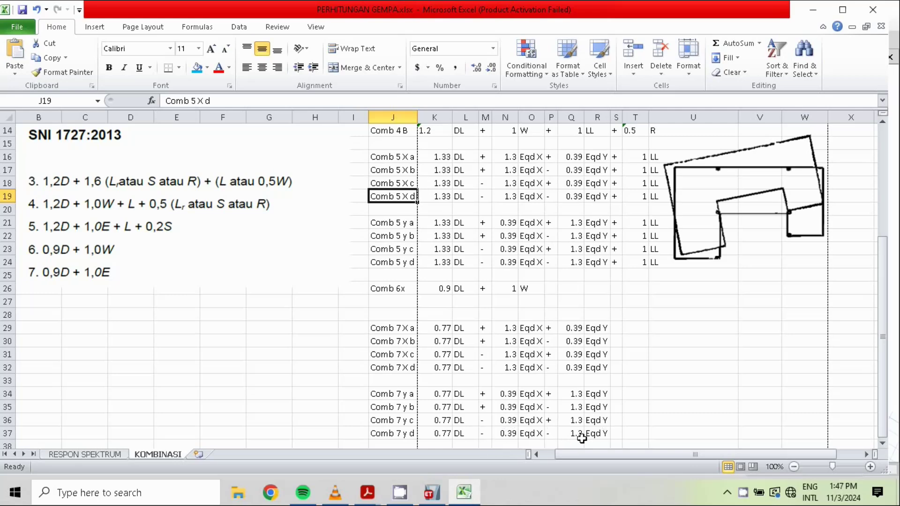
left_click(431, 494)
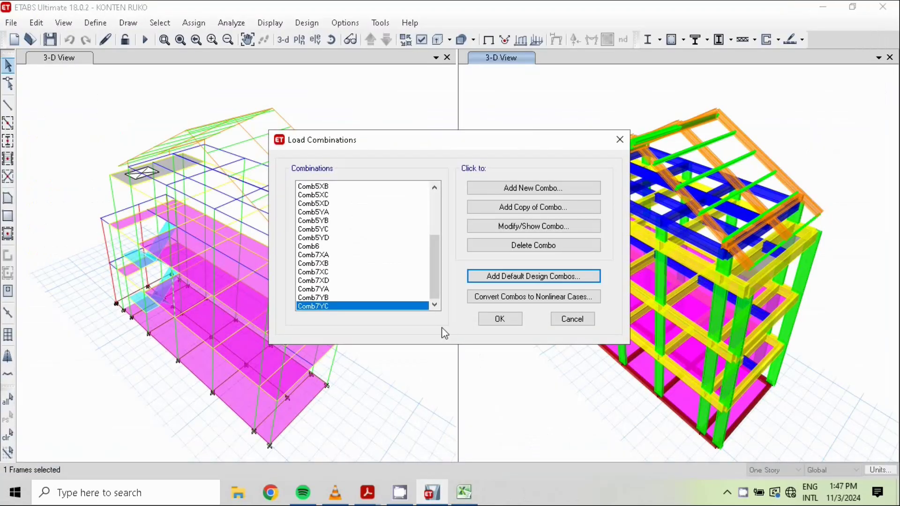
left_click(507, 211)
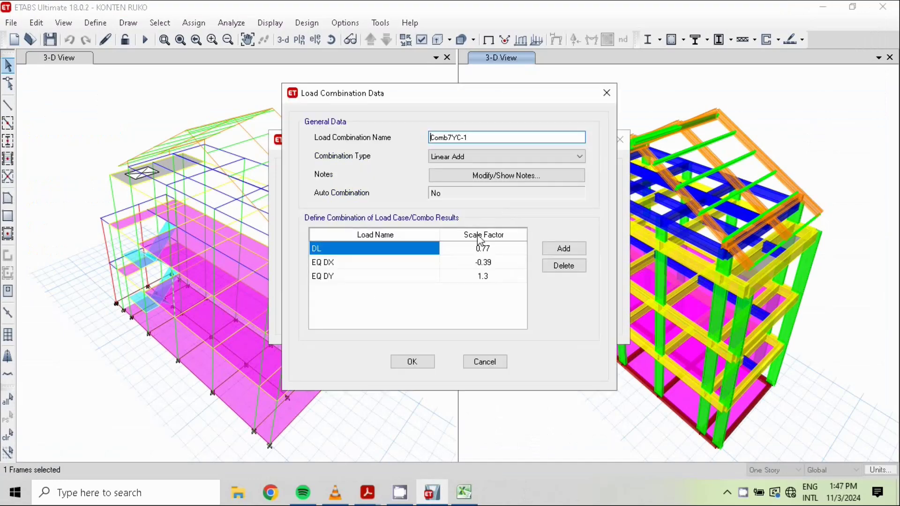
left_click(479, 277)
left_click(479, 277)
left_click(478, 277)
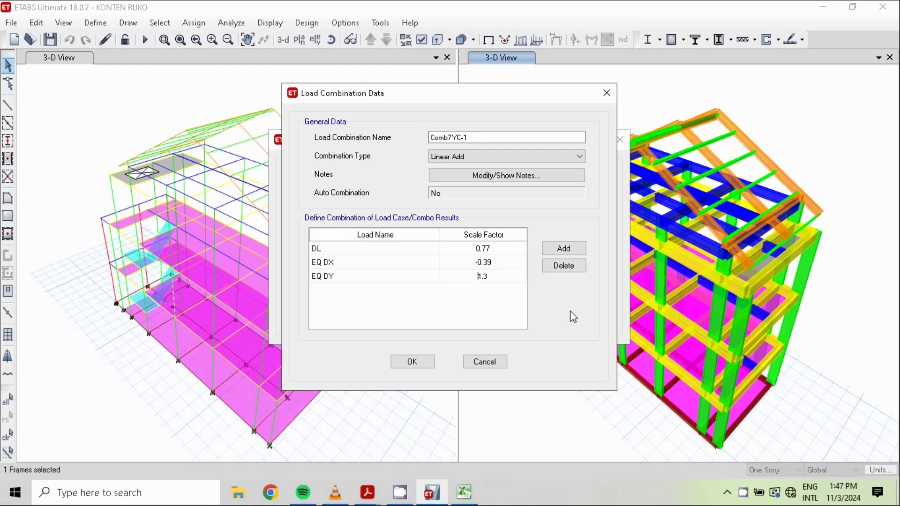
type("-")
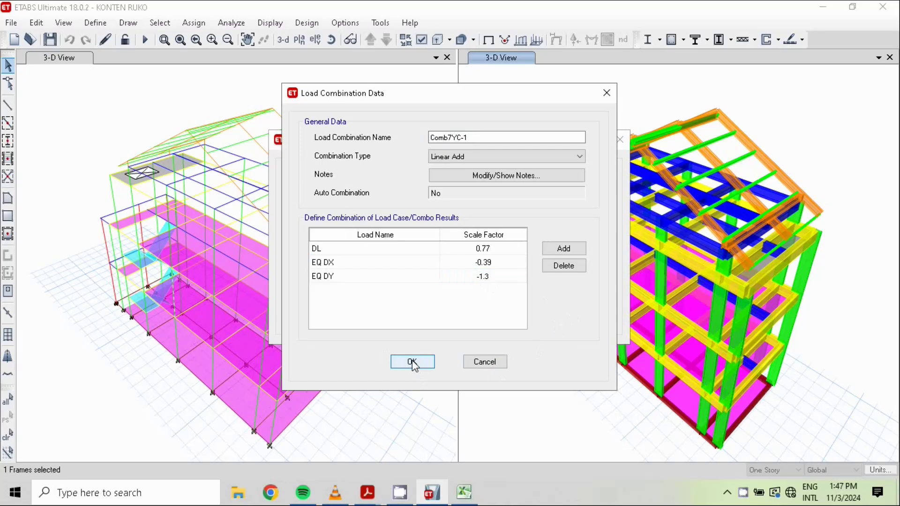
Name the copied combination Comb7YD, save it, and accept the complete list of load combinations.
left_click(474, 139)
key("BackSpace")
key("BackSpace")
key("BackSpace")
type("D")
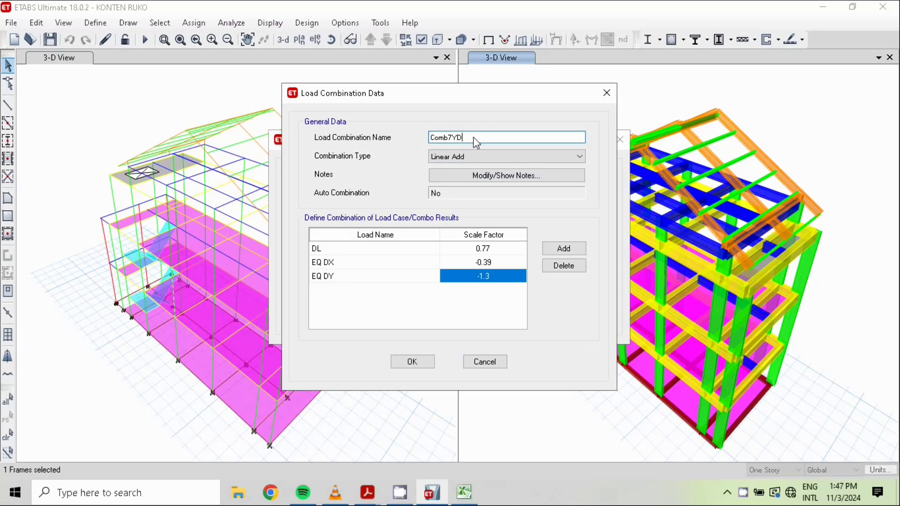
left_click(406, 364)
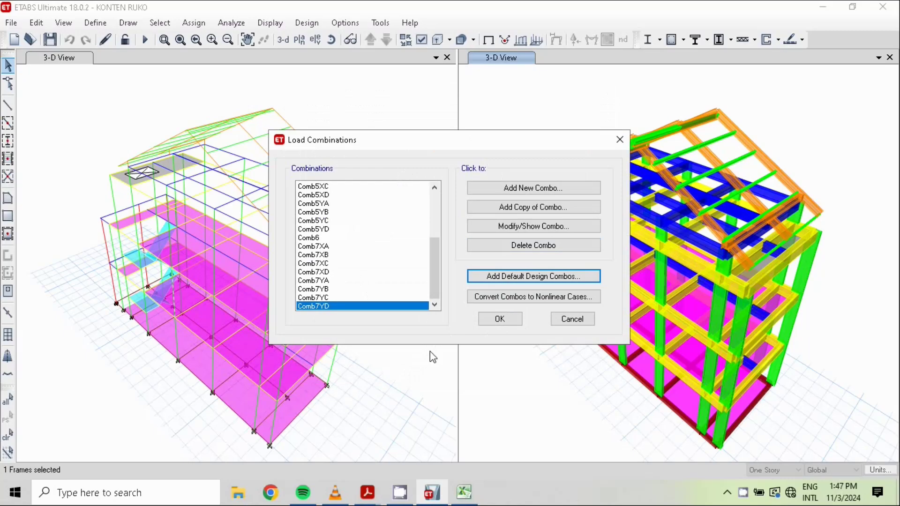
left_click(505, 319)
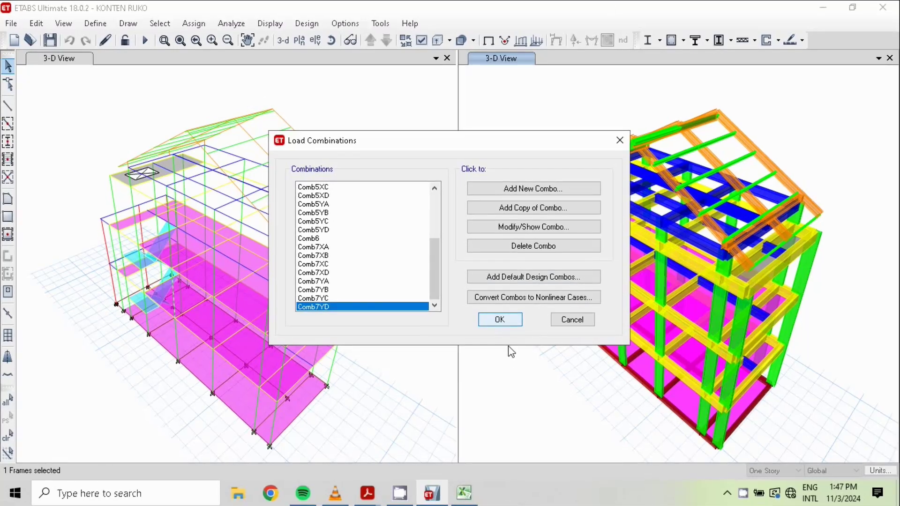
left_click(500, 320)
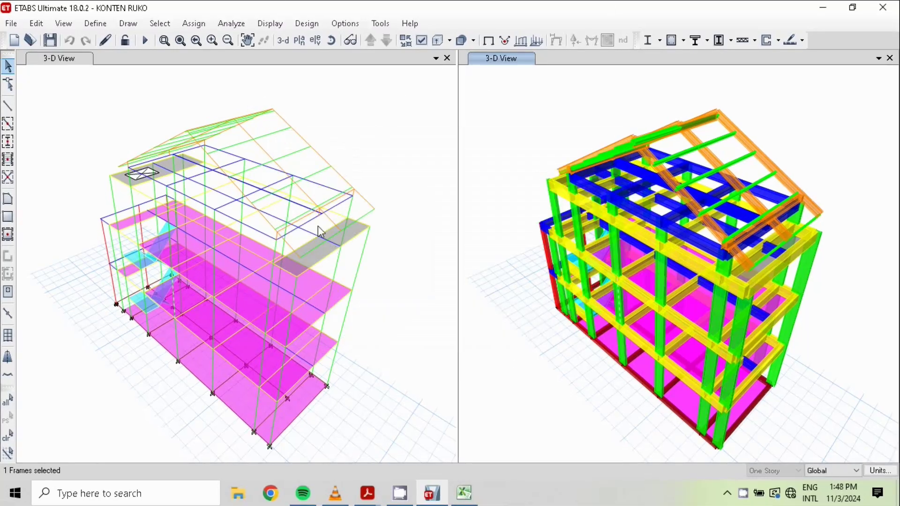